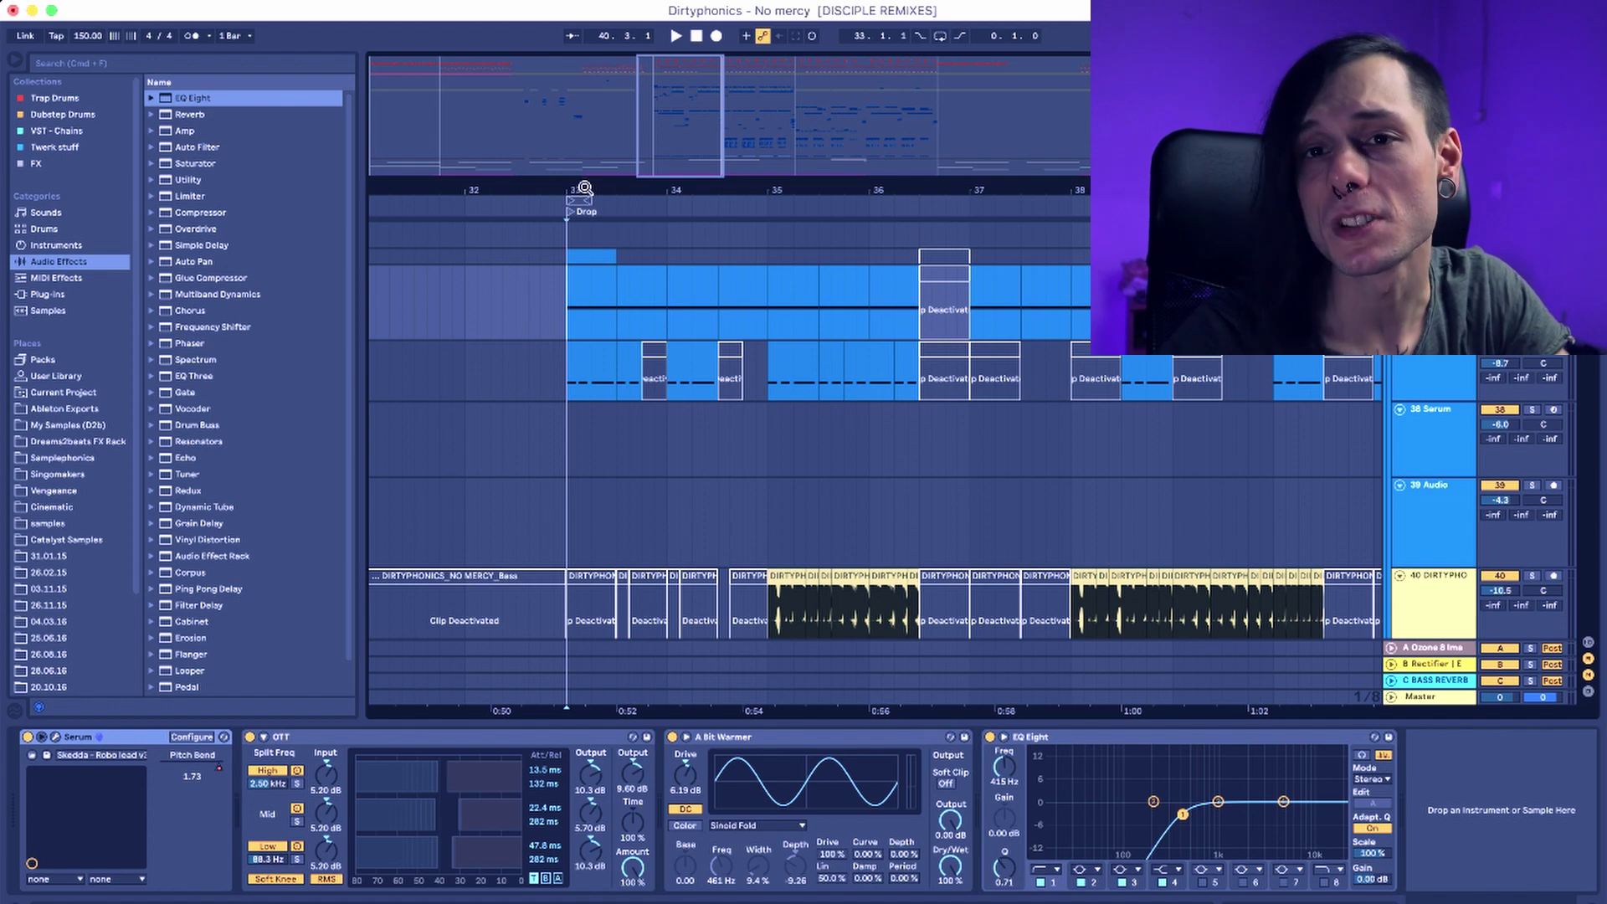
# Audition the DIRTYPHONICS_NO MERCY_Bass stem on track 40, soloed, from bar 35 of the drop
pyautogui.moveTo(572, 182)
pyautogui.mouseDown()
pyautogui.moveTo(584, 226)
pyautogui.moveTo(677, 325)
pyautogui.mouseUp()
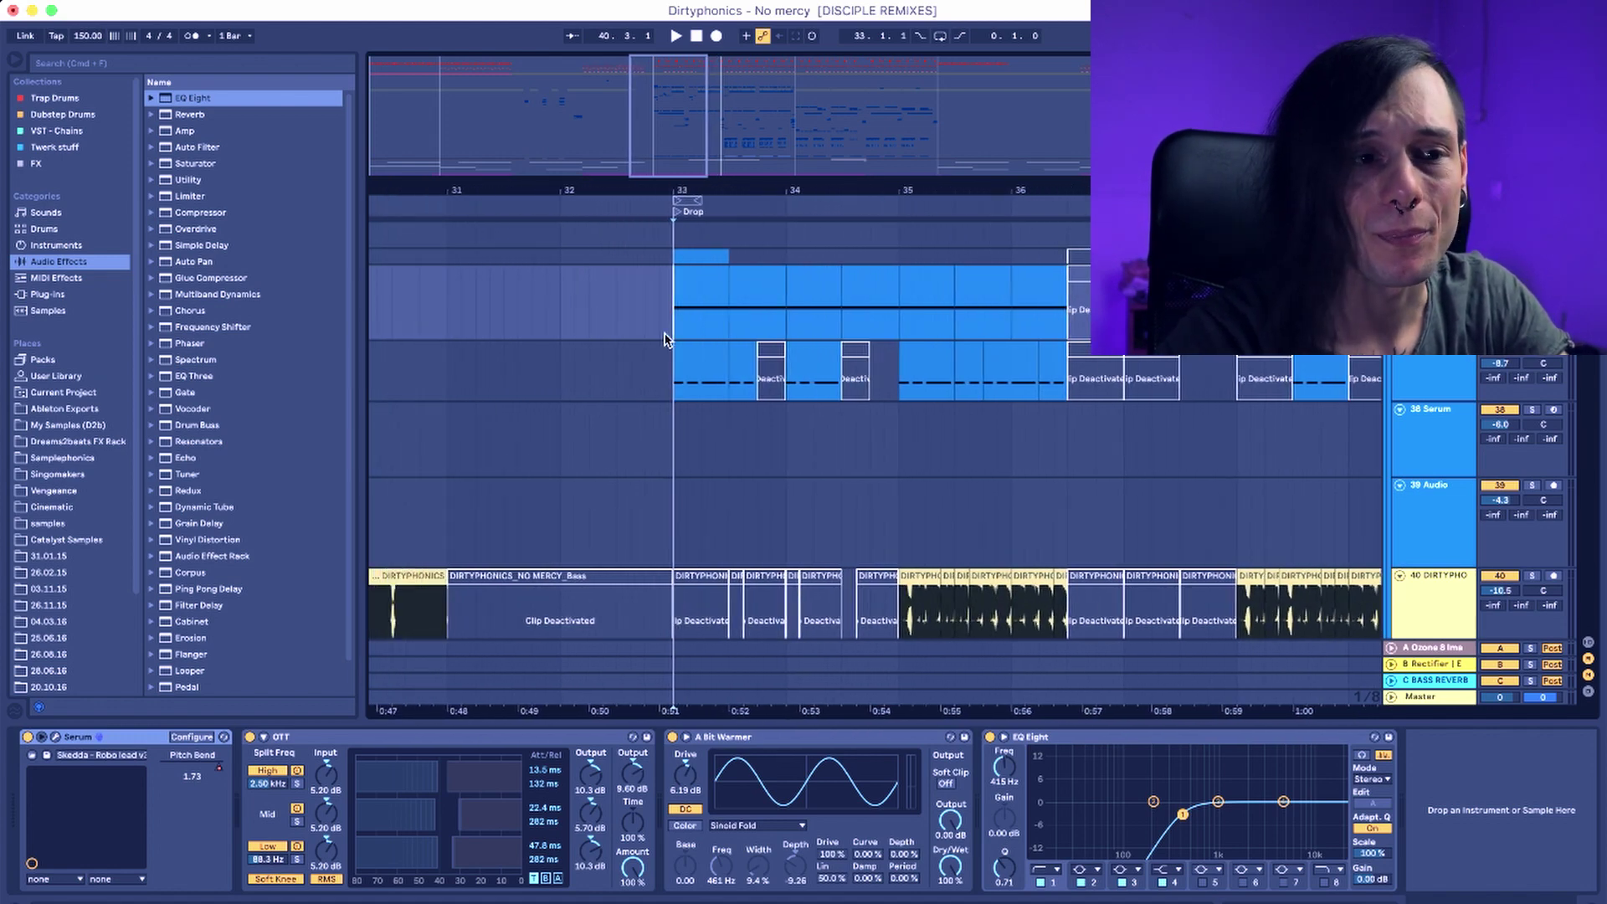
pyautogui.scroll(10, 675, 325)
pyautogui.scroll(-10, 667, 339)
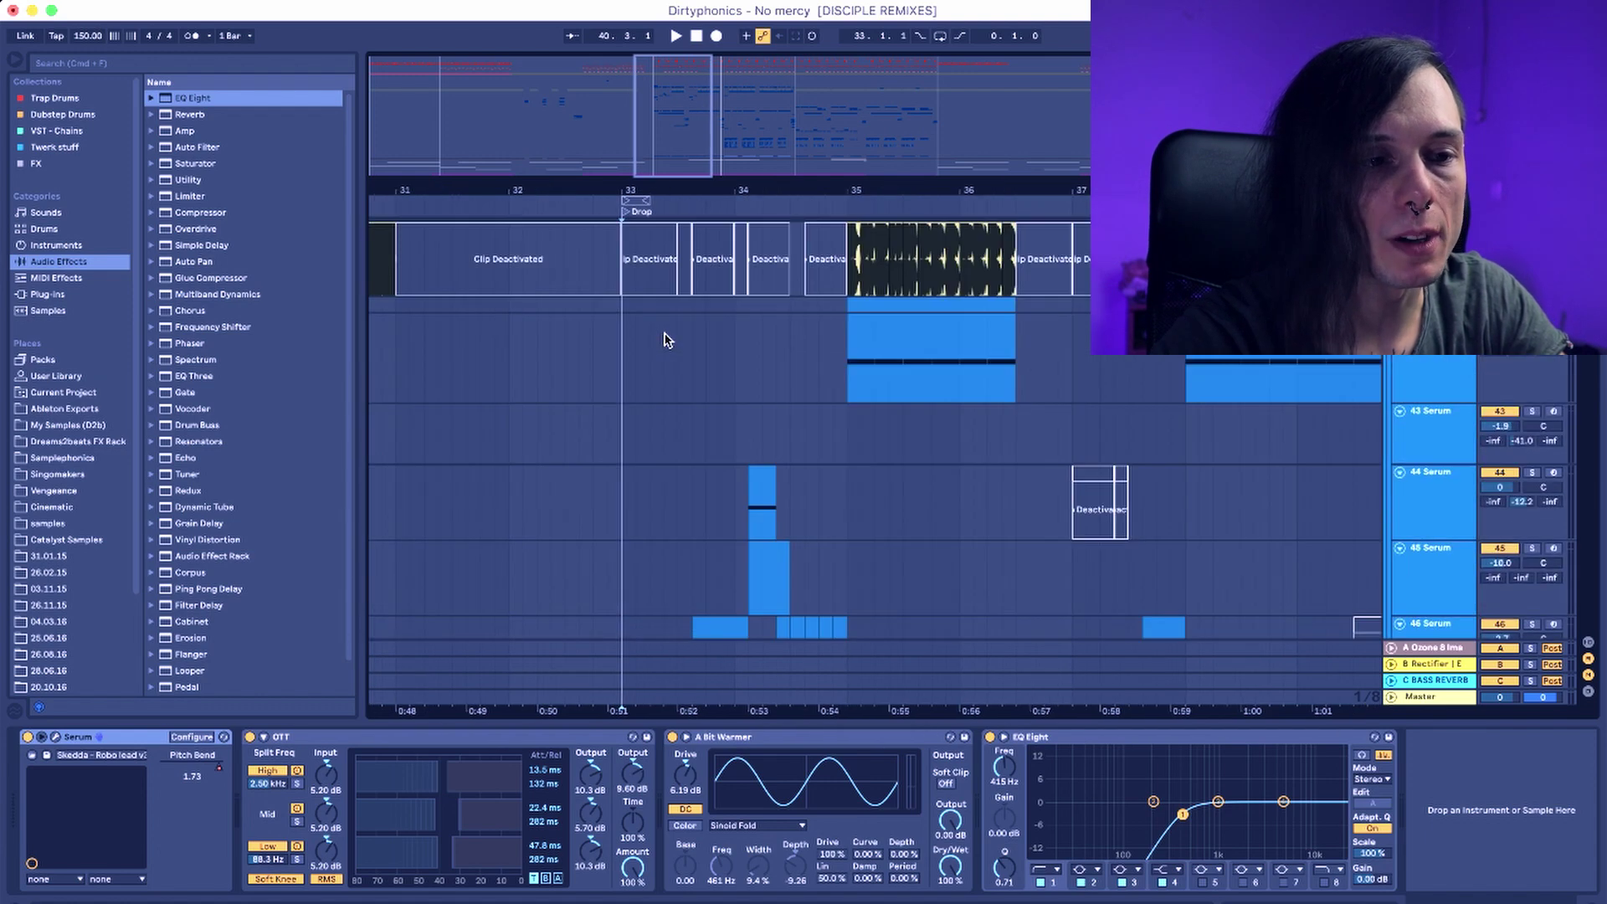
pyautogui.scroll(5, 686, 360)
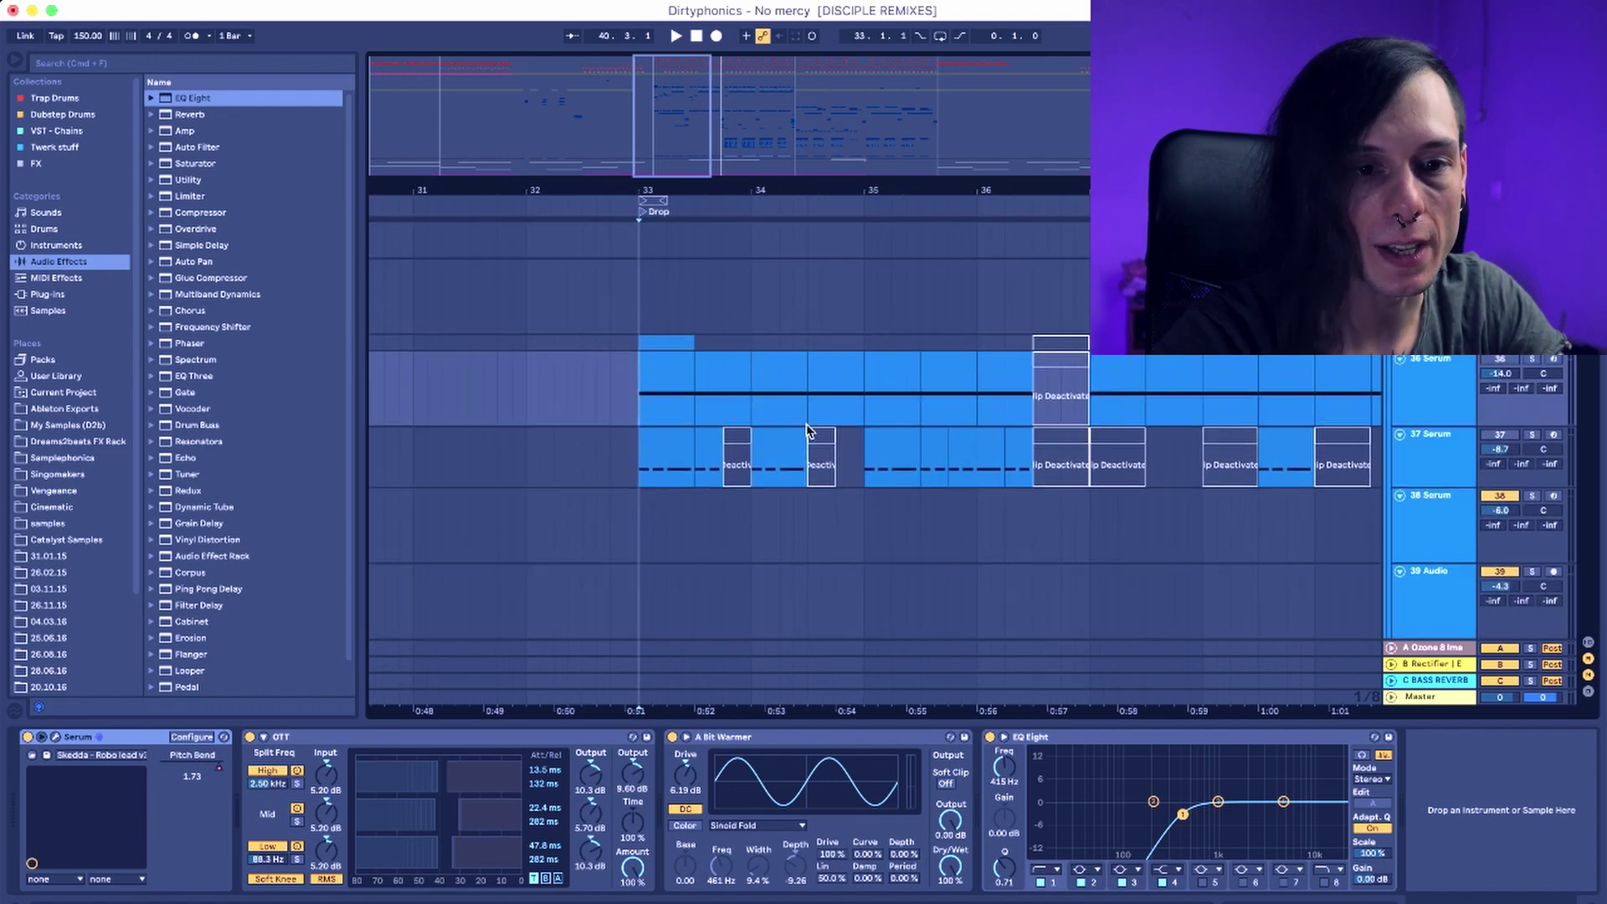
pyautogui.scroll(-8, 806, 427)
pyautogui.click(864, 380)
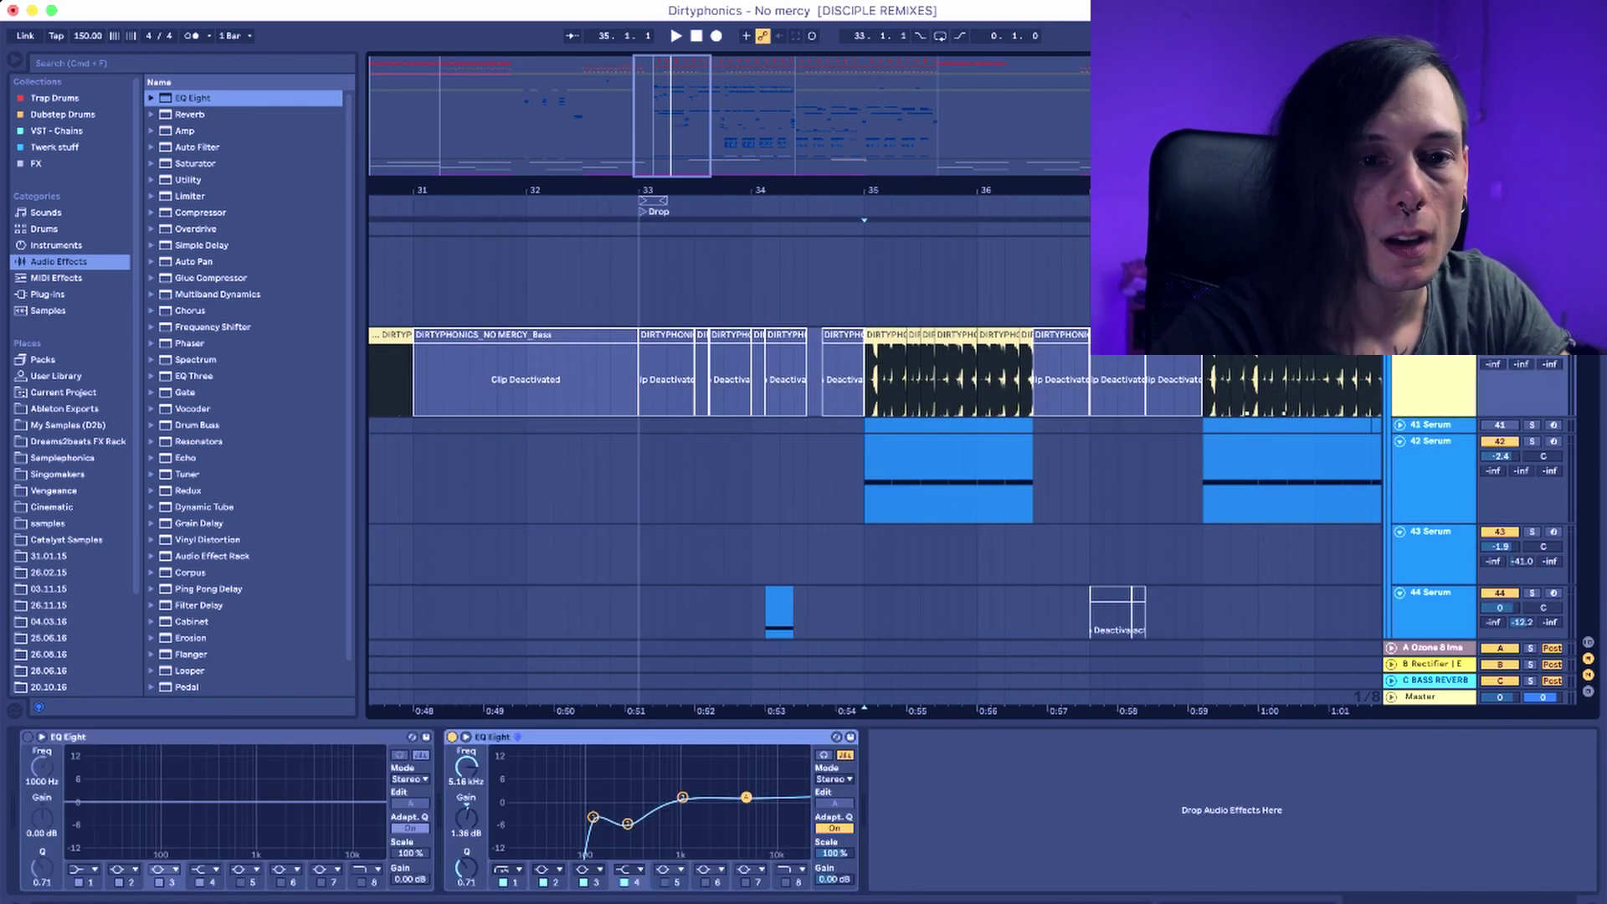
pyautogui.moveTo(931, 188); pyautogui.dragTo(719, 502)
pyautogui.press('space')
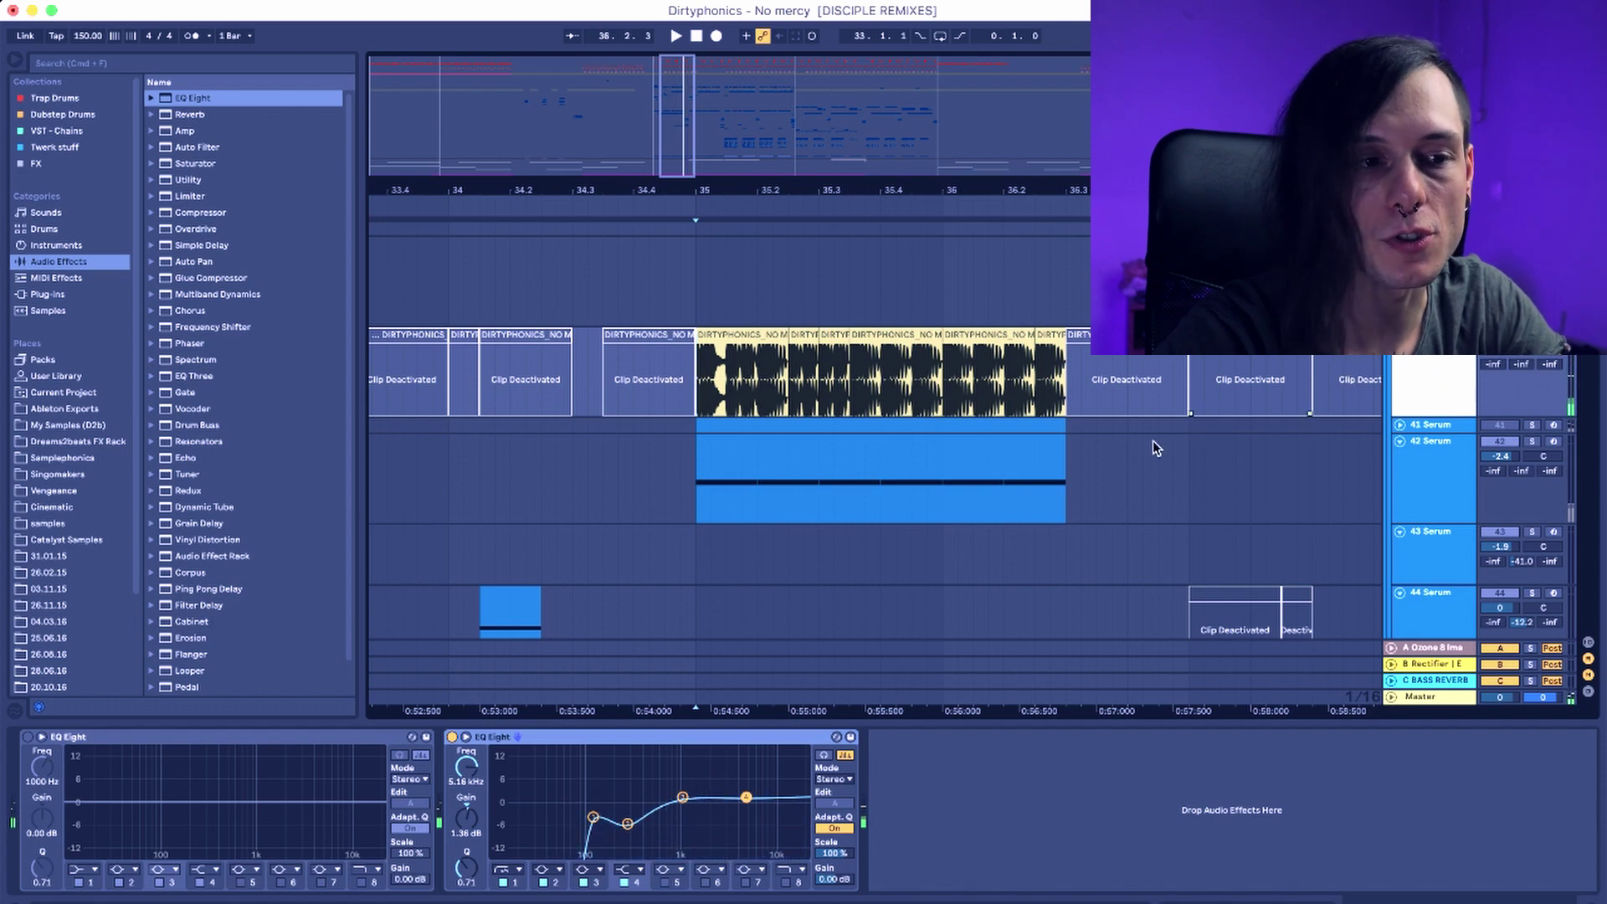
# Solo the 42 Serum track and audition its clip from bar 35
pyautogui.click(832, 449)
pyautogui.scroll(-2, 832, 449)
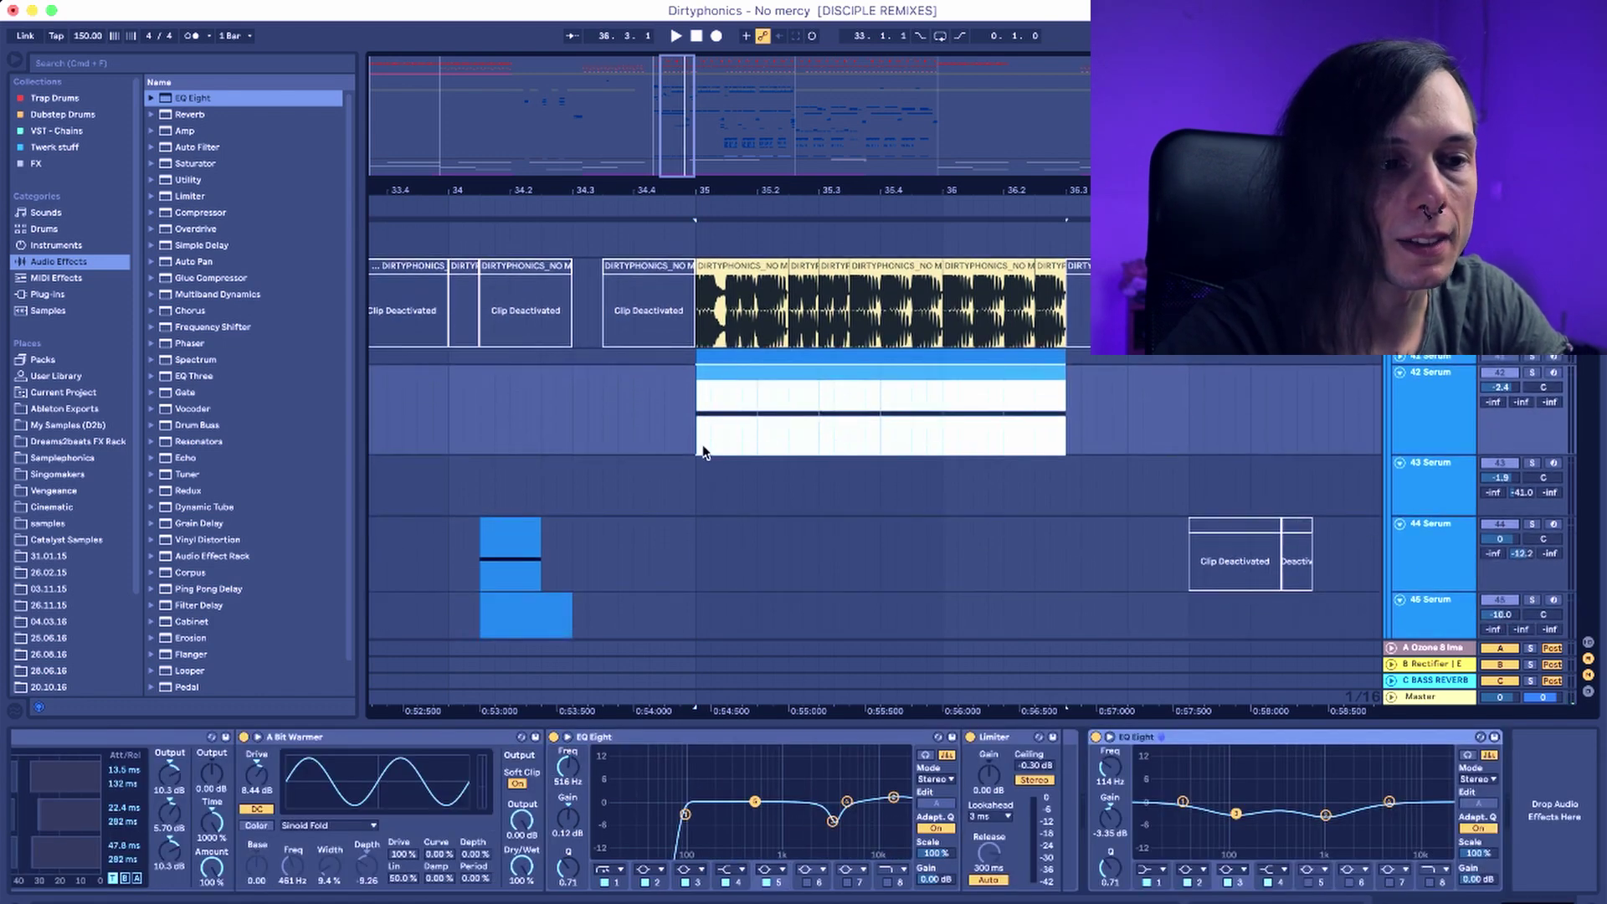
pyautogui.click(1422, 427)
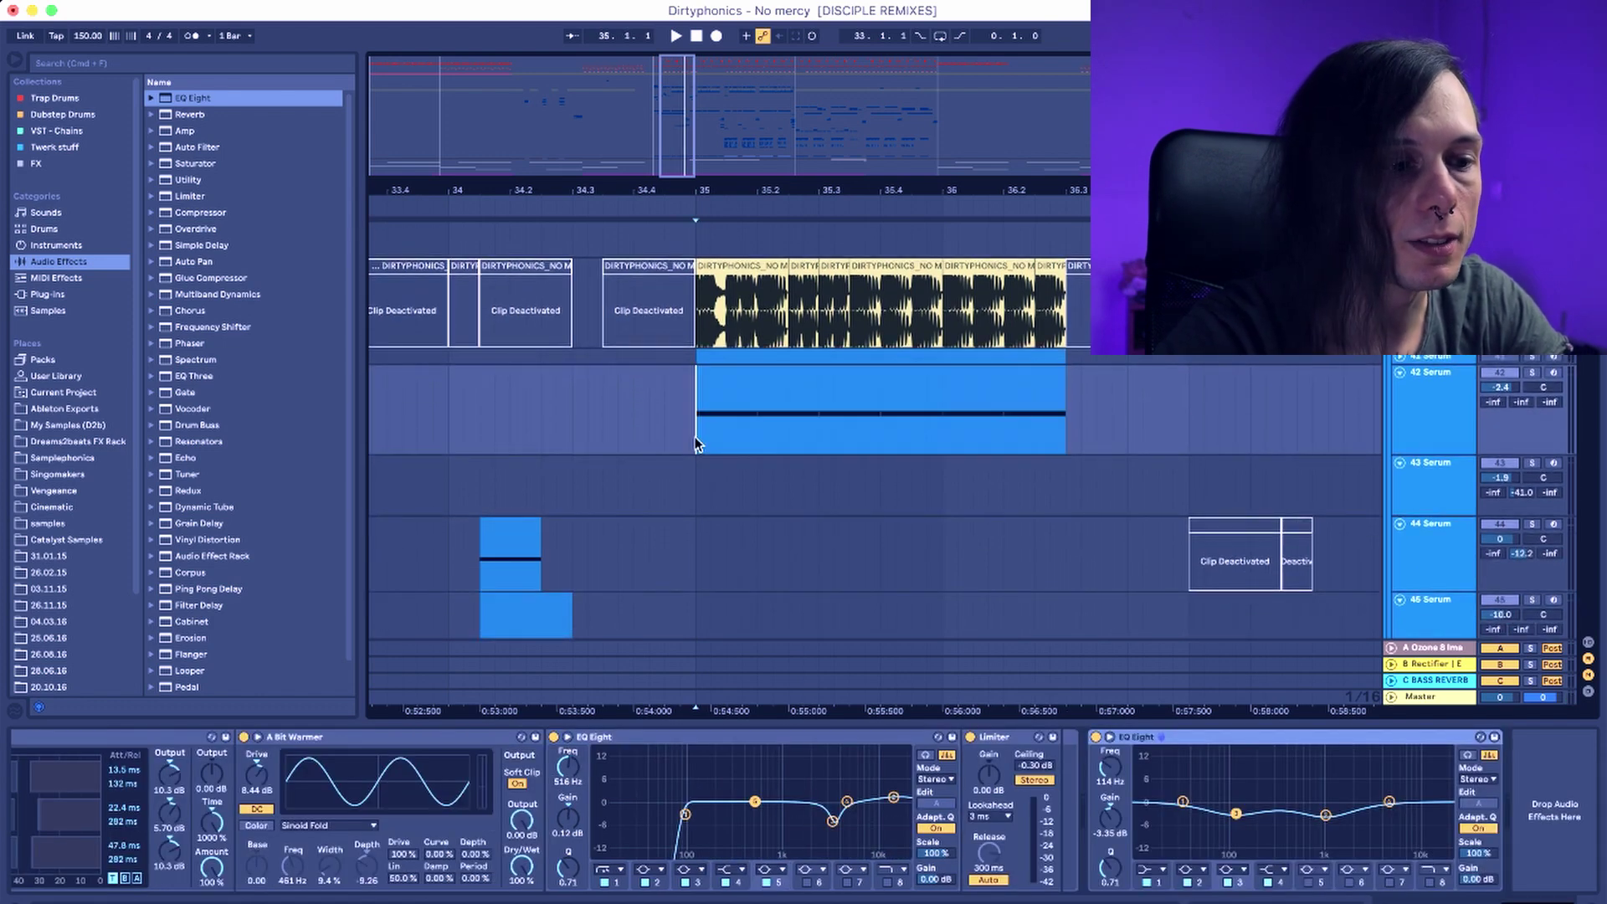
pyautogui.click(1534, 373)
pyautogui.press('space')
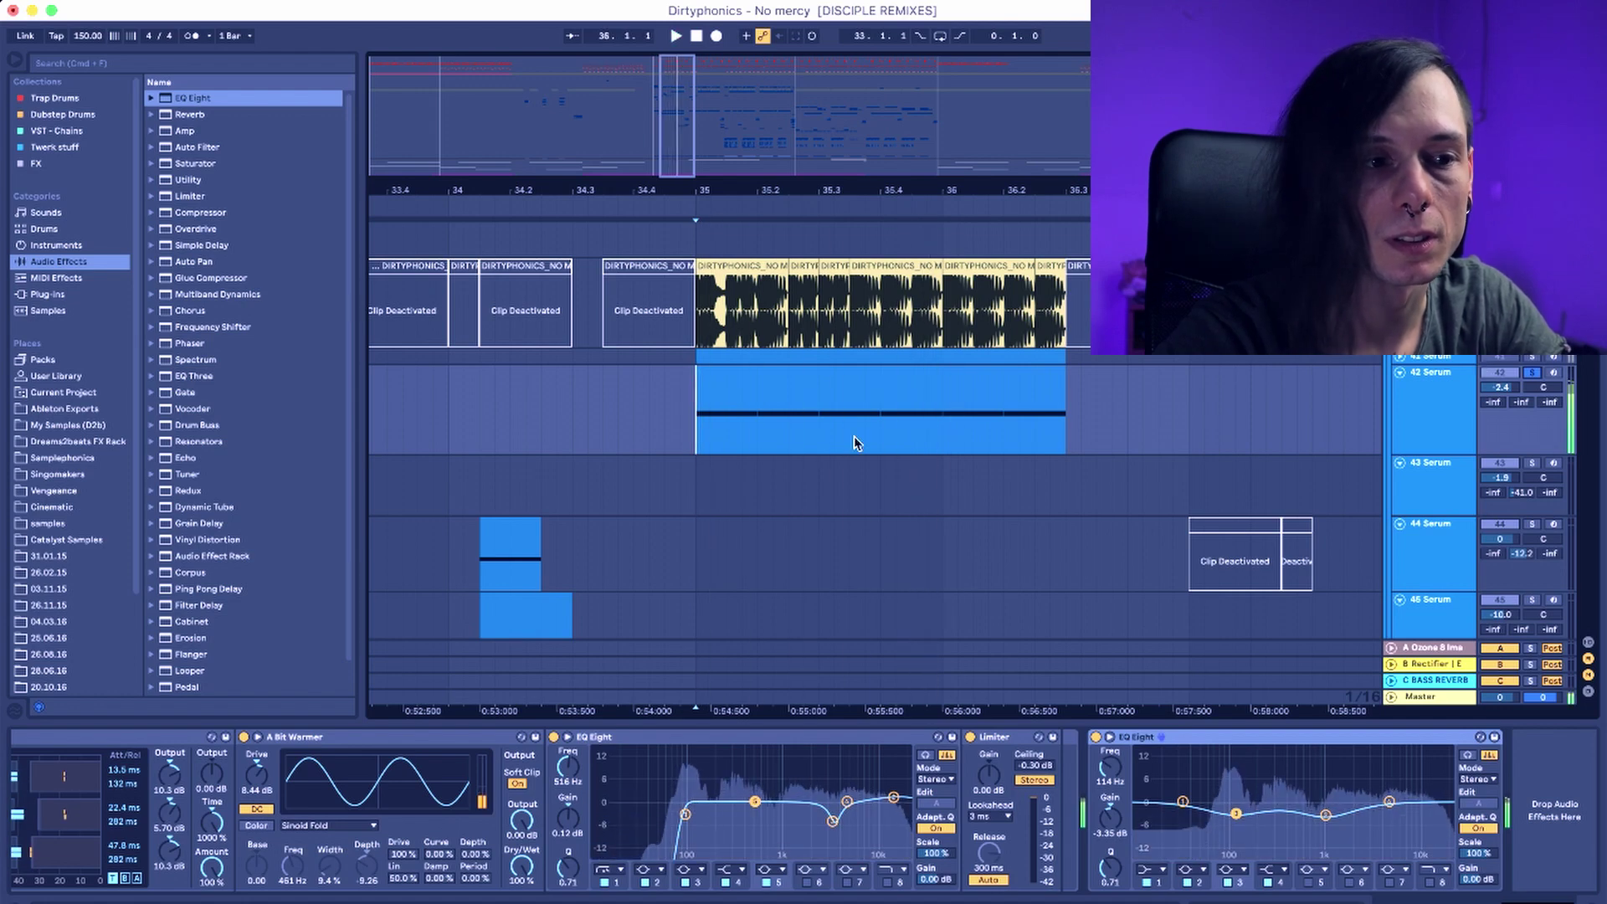
pyautogui.press('space')
# Loop the 42 Serum clip's range from bar 35 with a length of 1.2.0 and play the loop
pyautogui.moveTo(698, 425); pyautogui.dragTo(1068, 409)
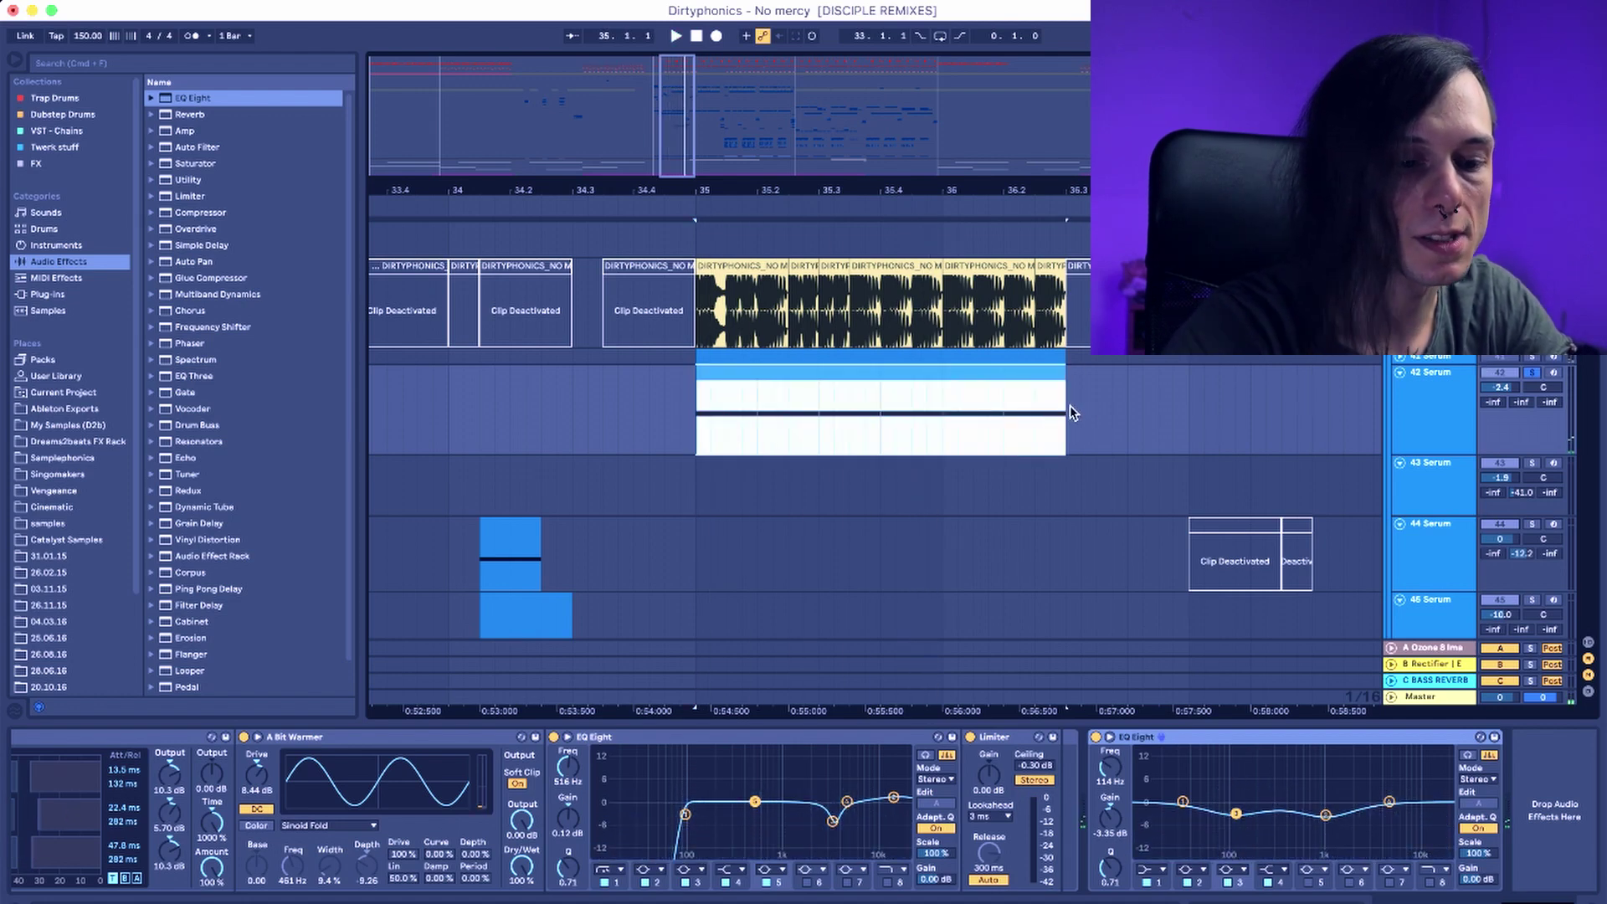
pyautogui.press('super+l')
pyautogui.click(913, 373)
pyautogui.press('space')
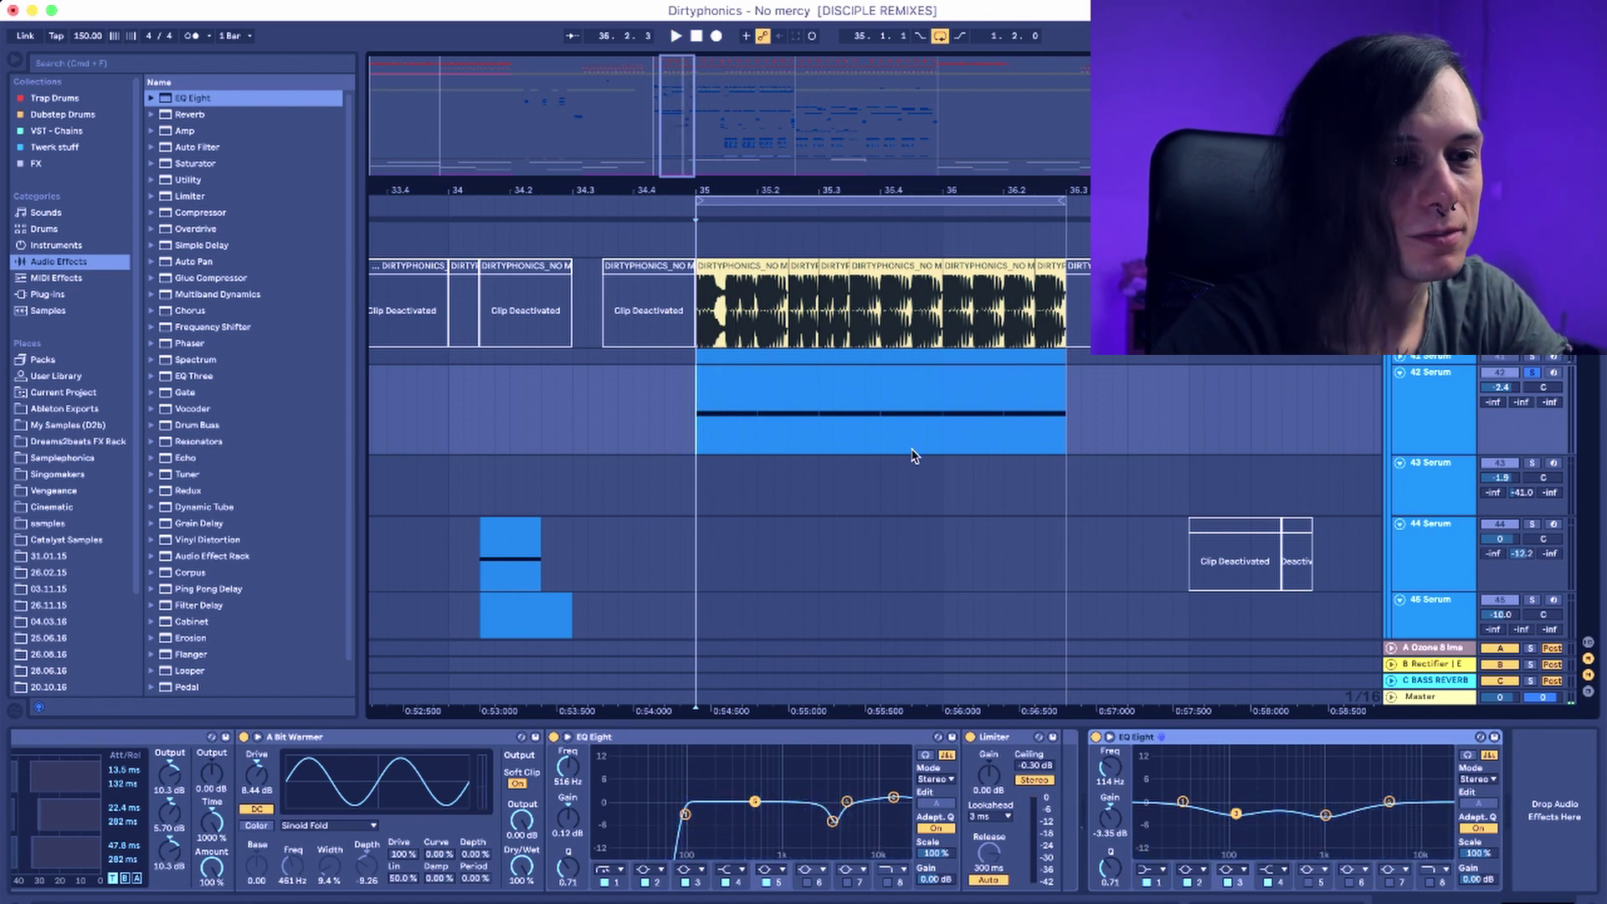
# Solo the 64 Serum layer and audition it over the loop, also soloing 67 Serum for comparison
pyautogui.scroll(-10, 699, 404)
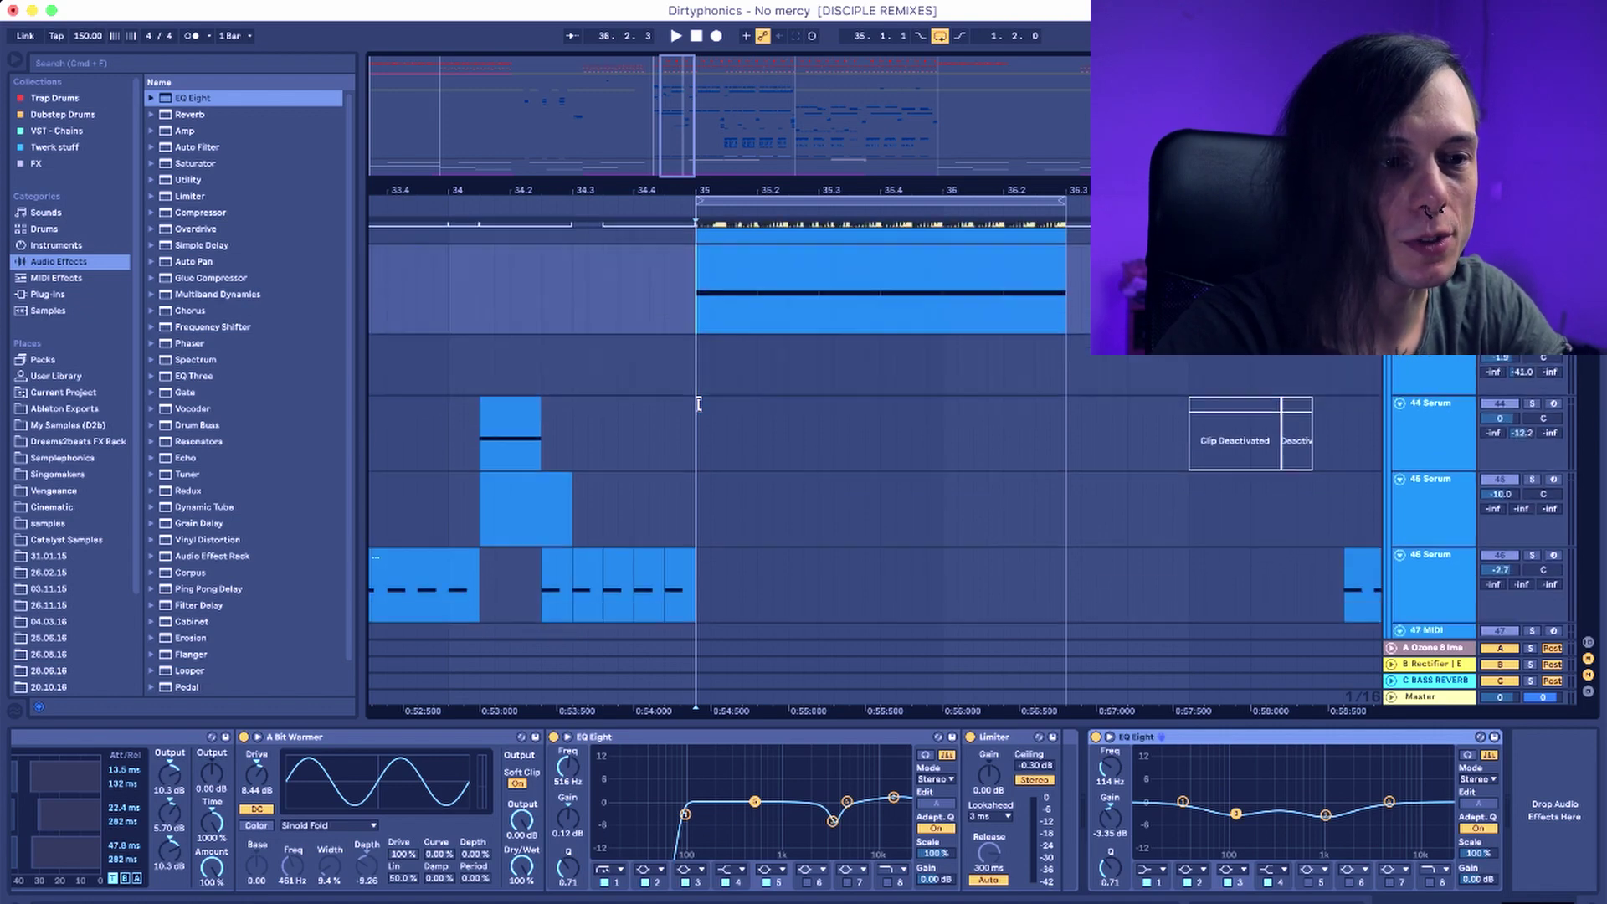
pyautogui.scroll(-15, 699, 405)
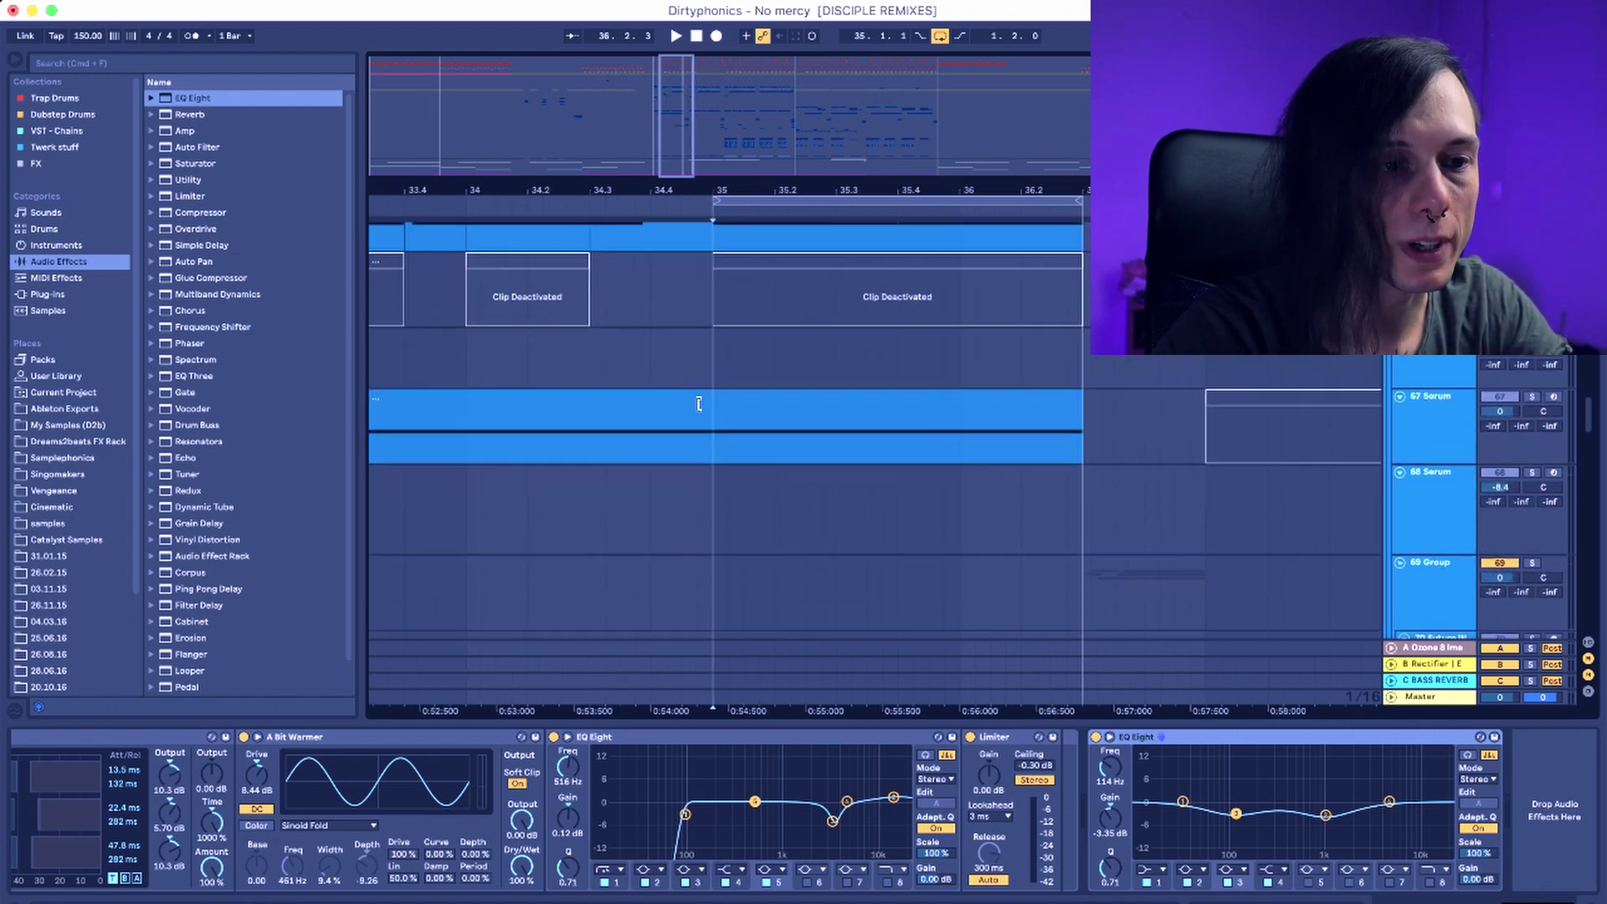
pyautogui.scroll(12, 699, 404)
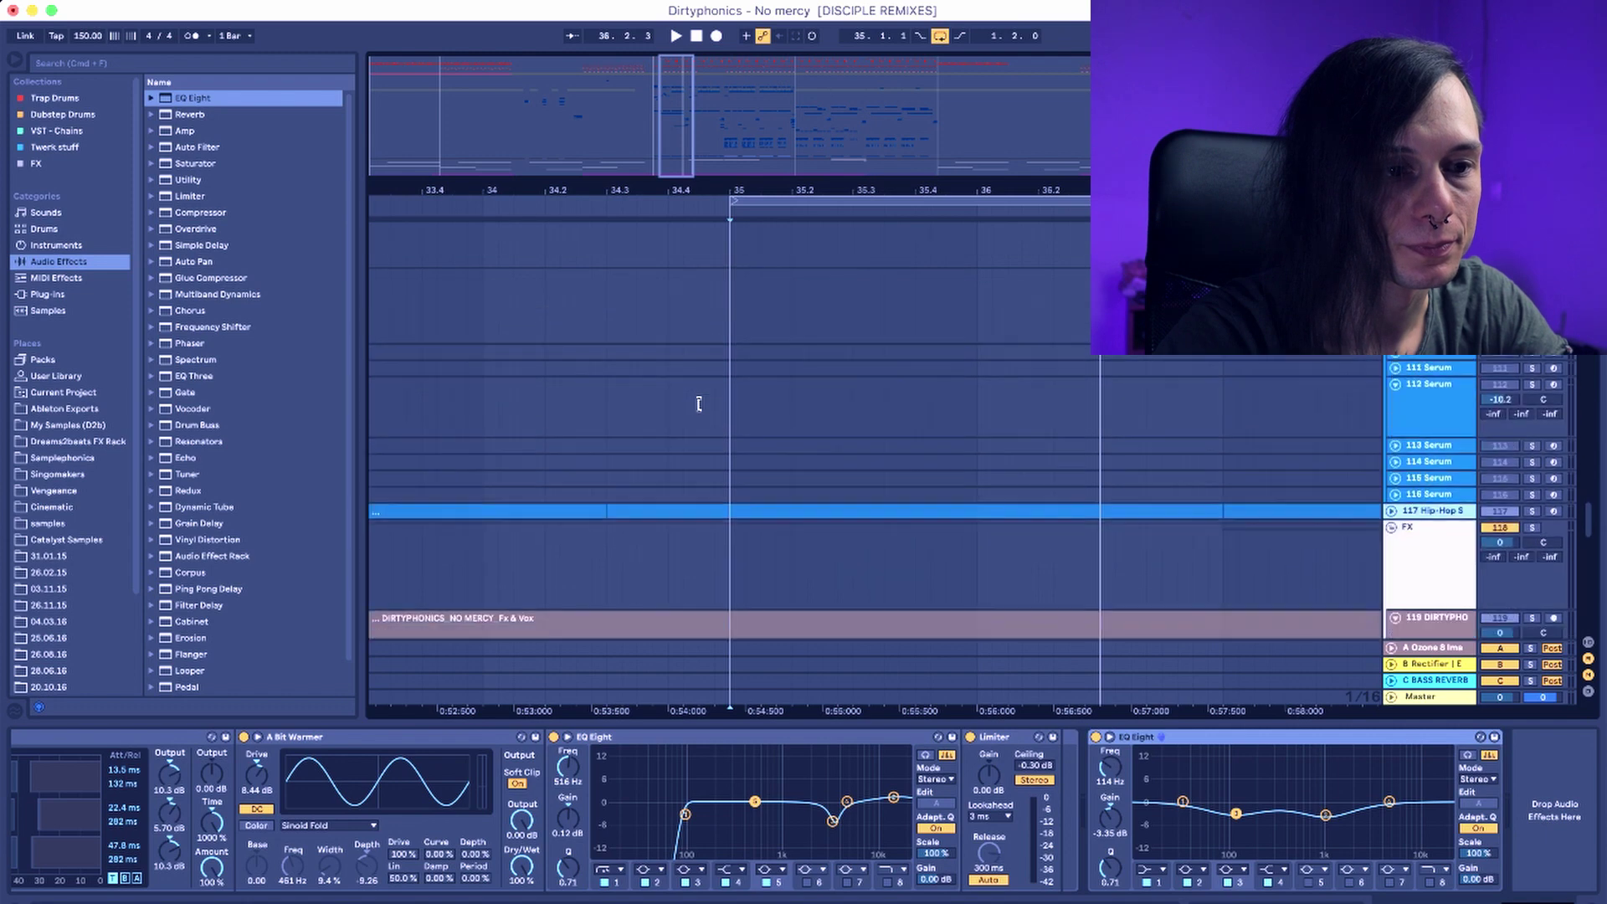
pyautogui.scroll(-3, 699, 404)
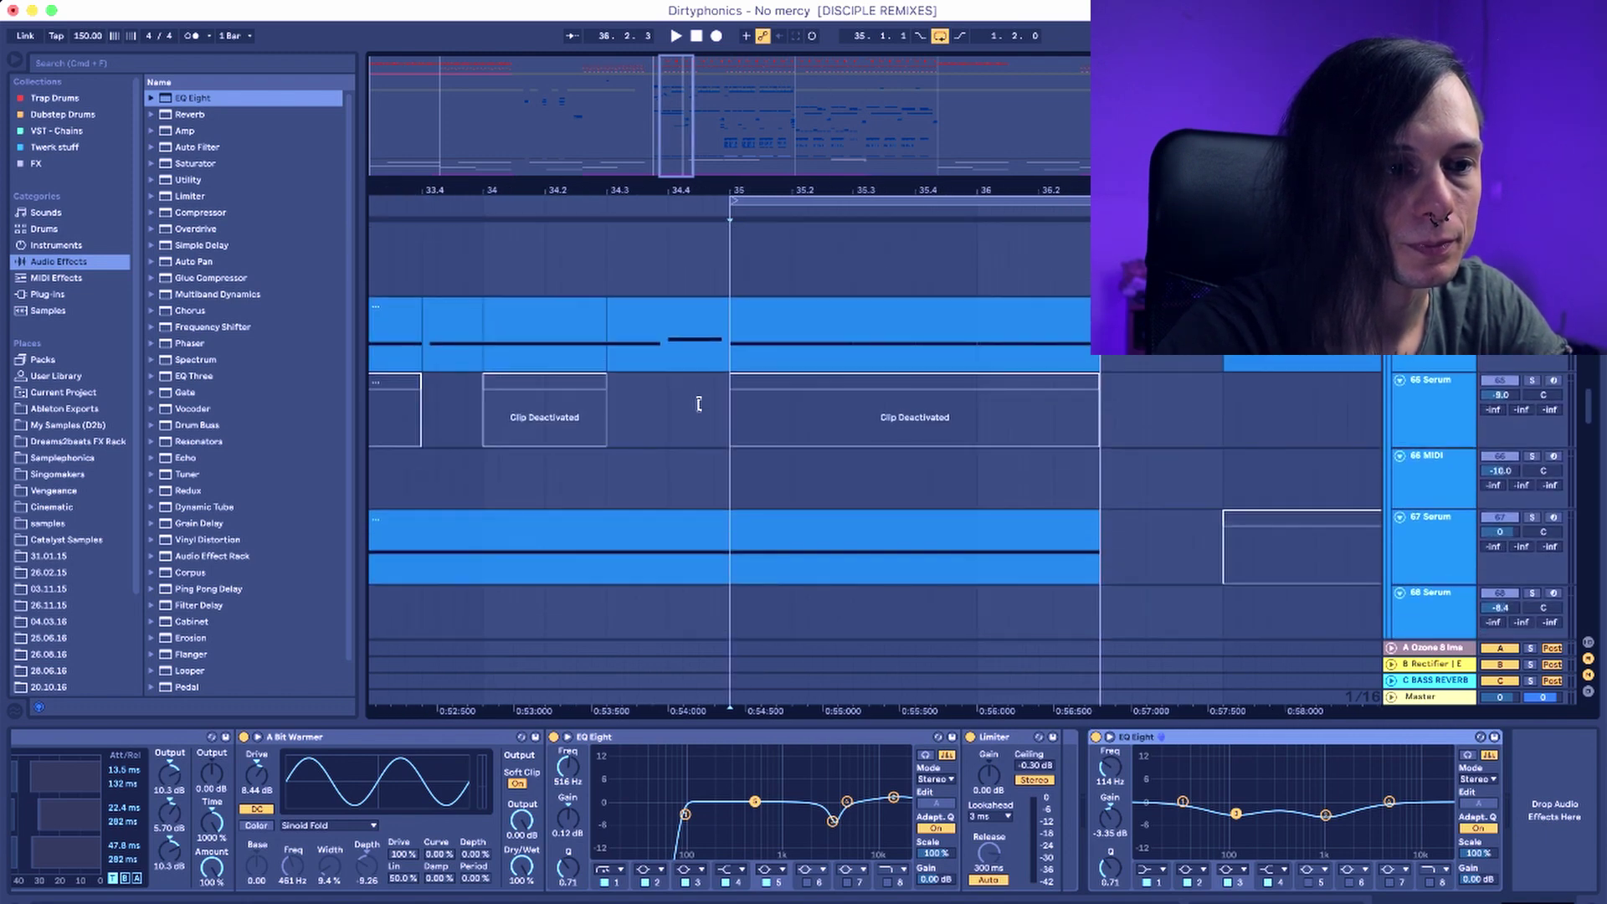
pyautogui.click(938, 350)
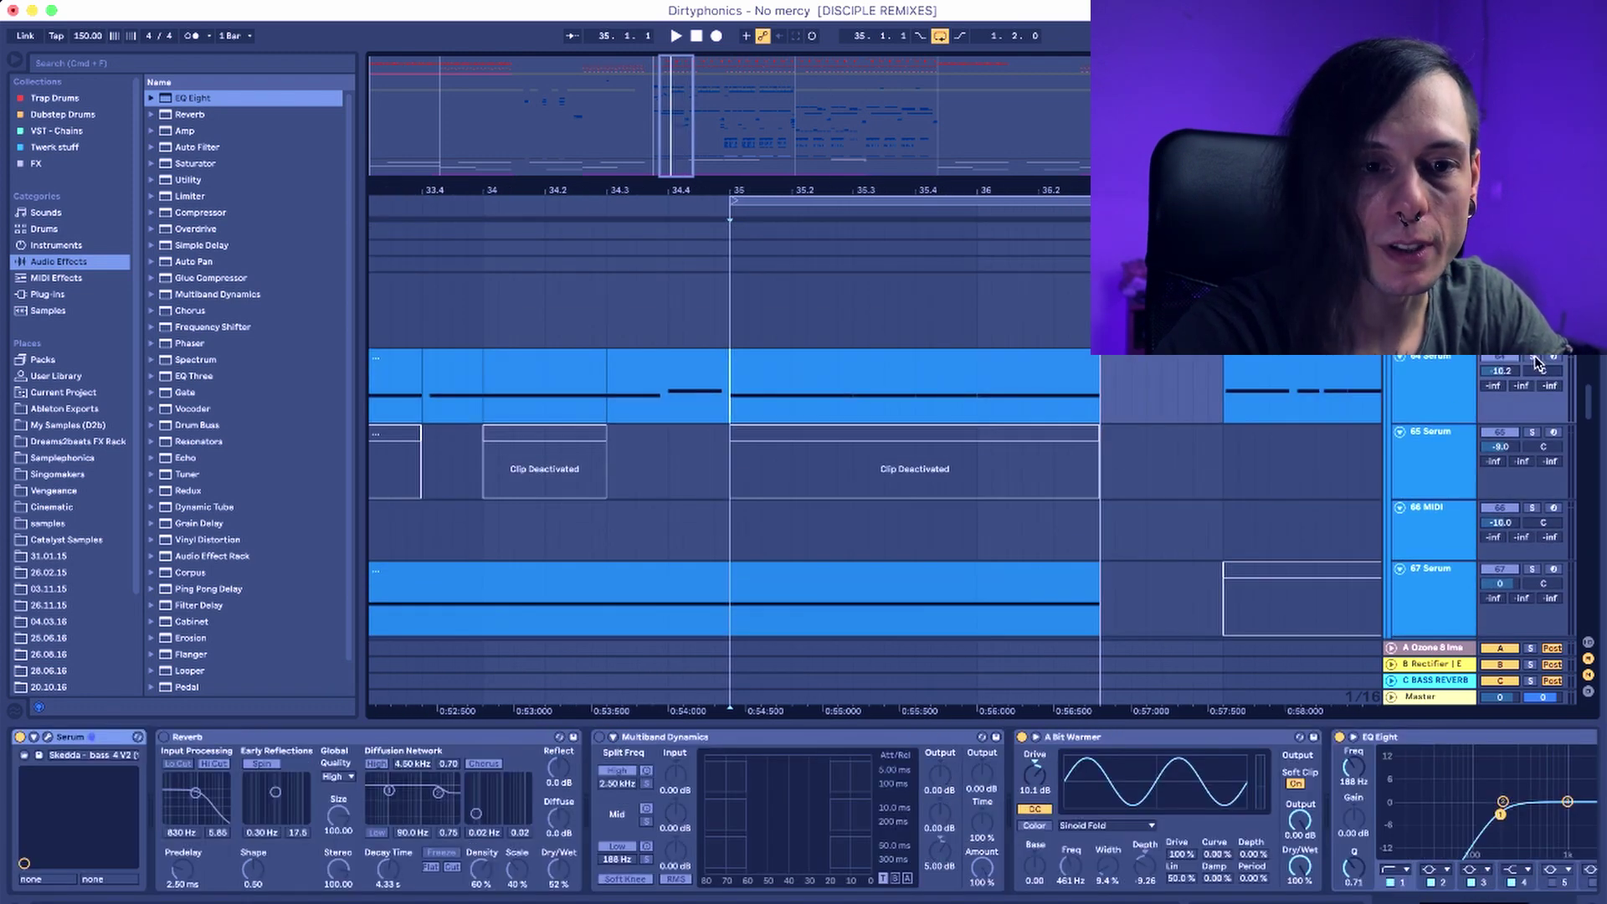
pyautogui.press('space')
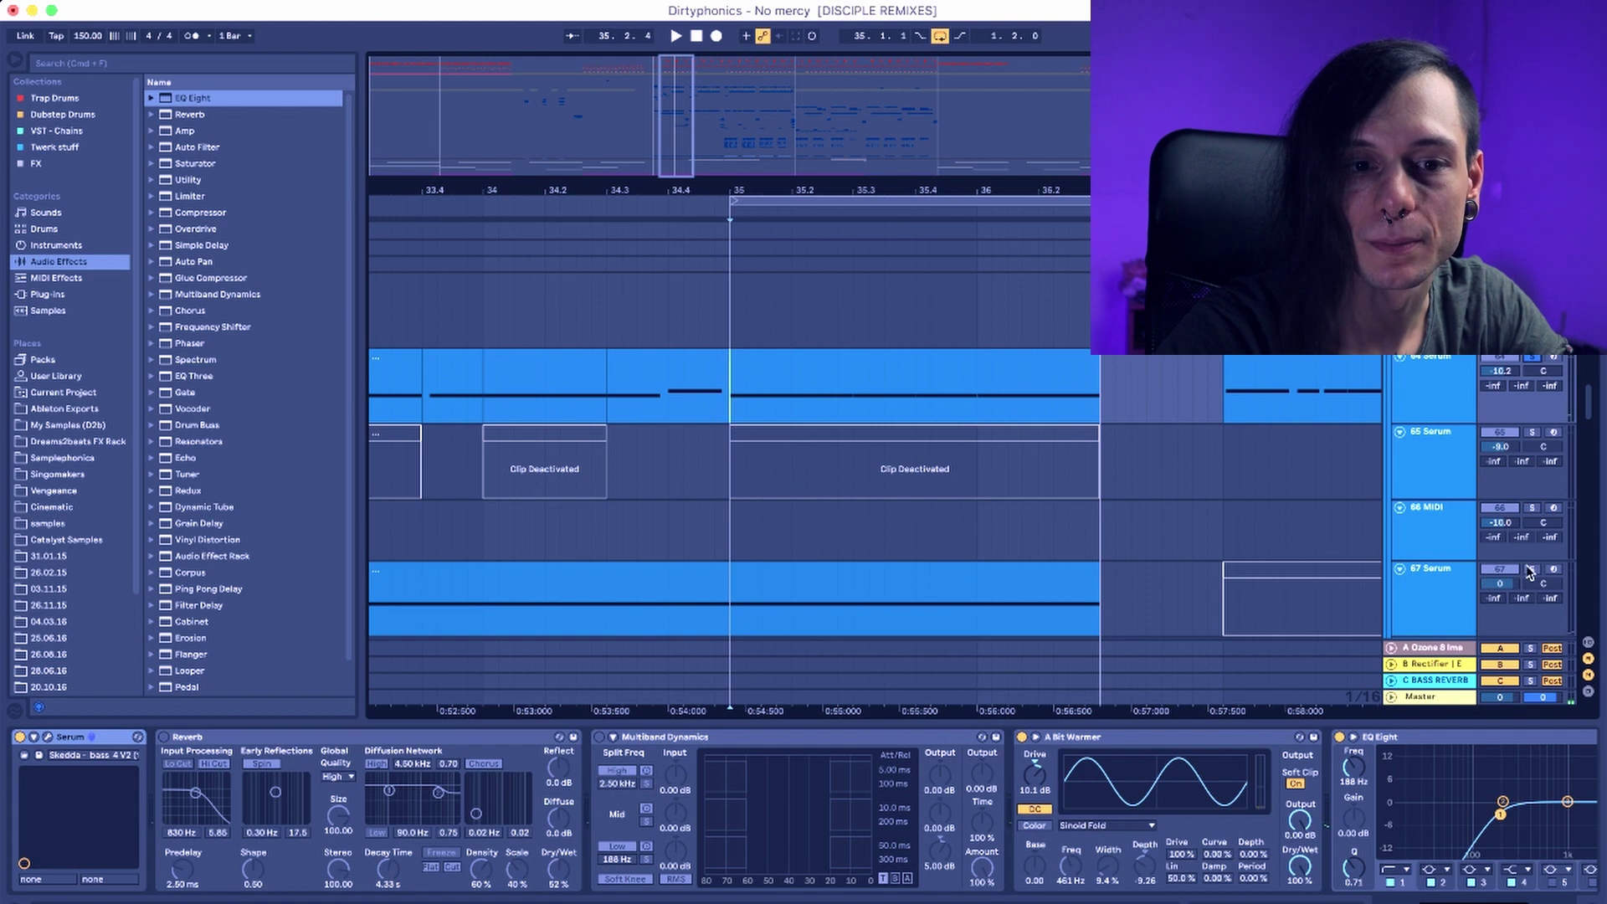
pyautogui.click(1531, 570)
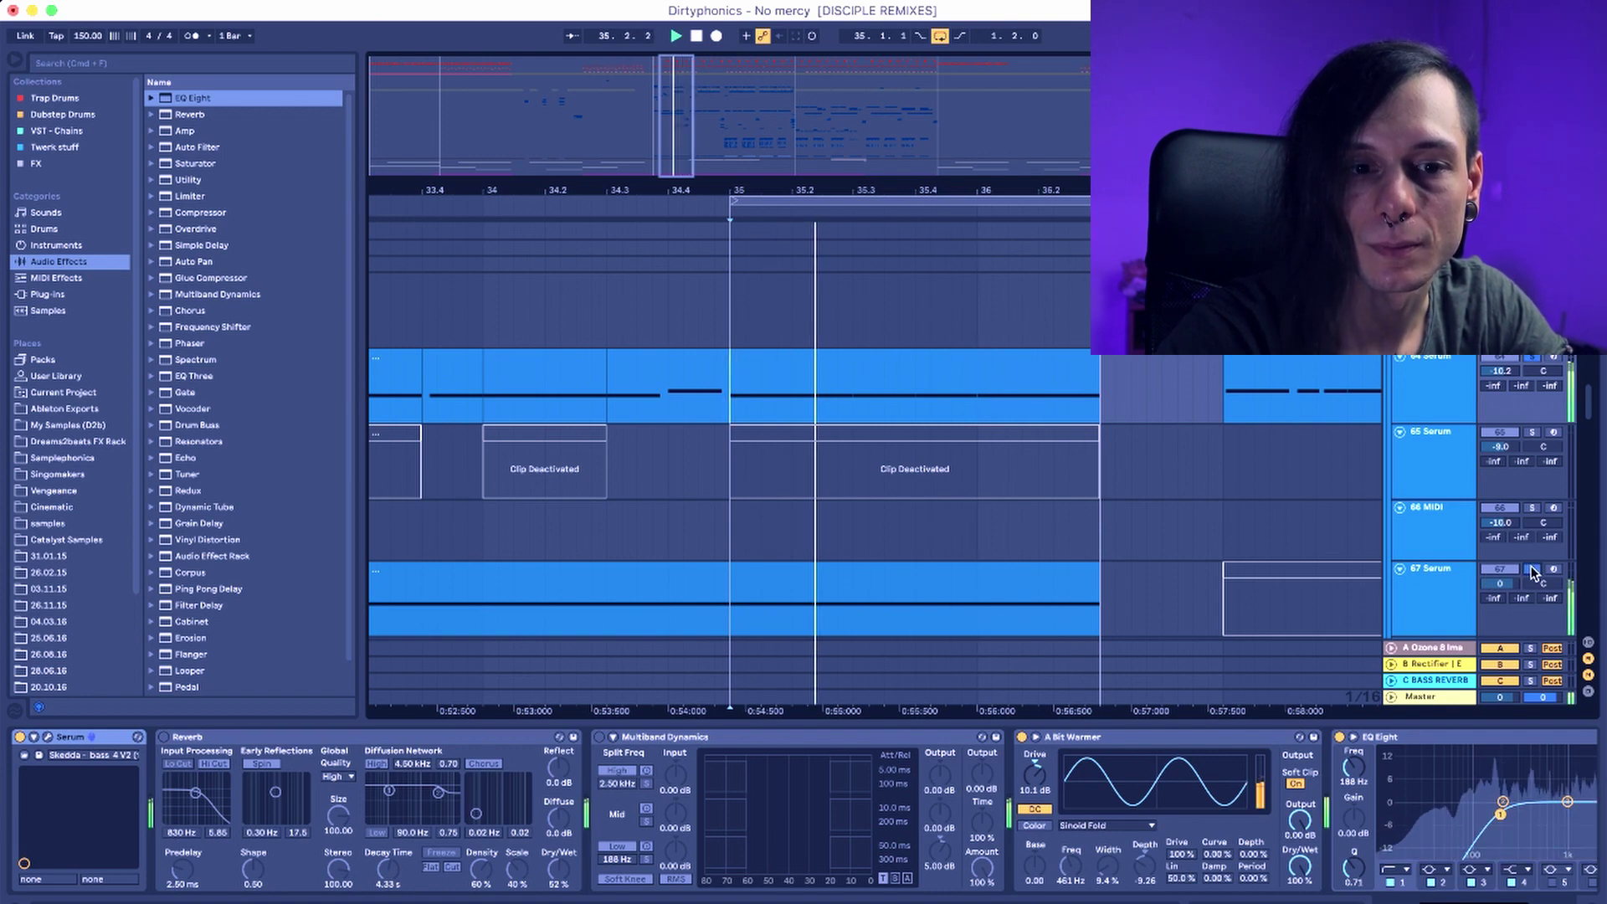
pyautogui.click(1533, 571)
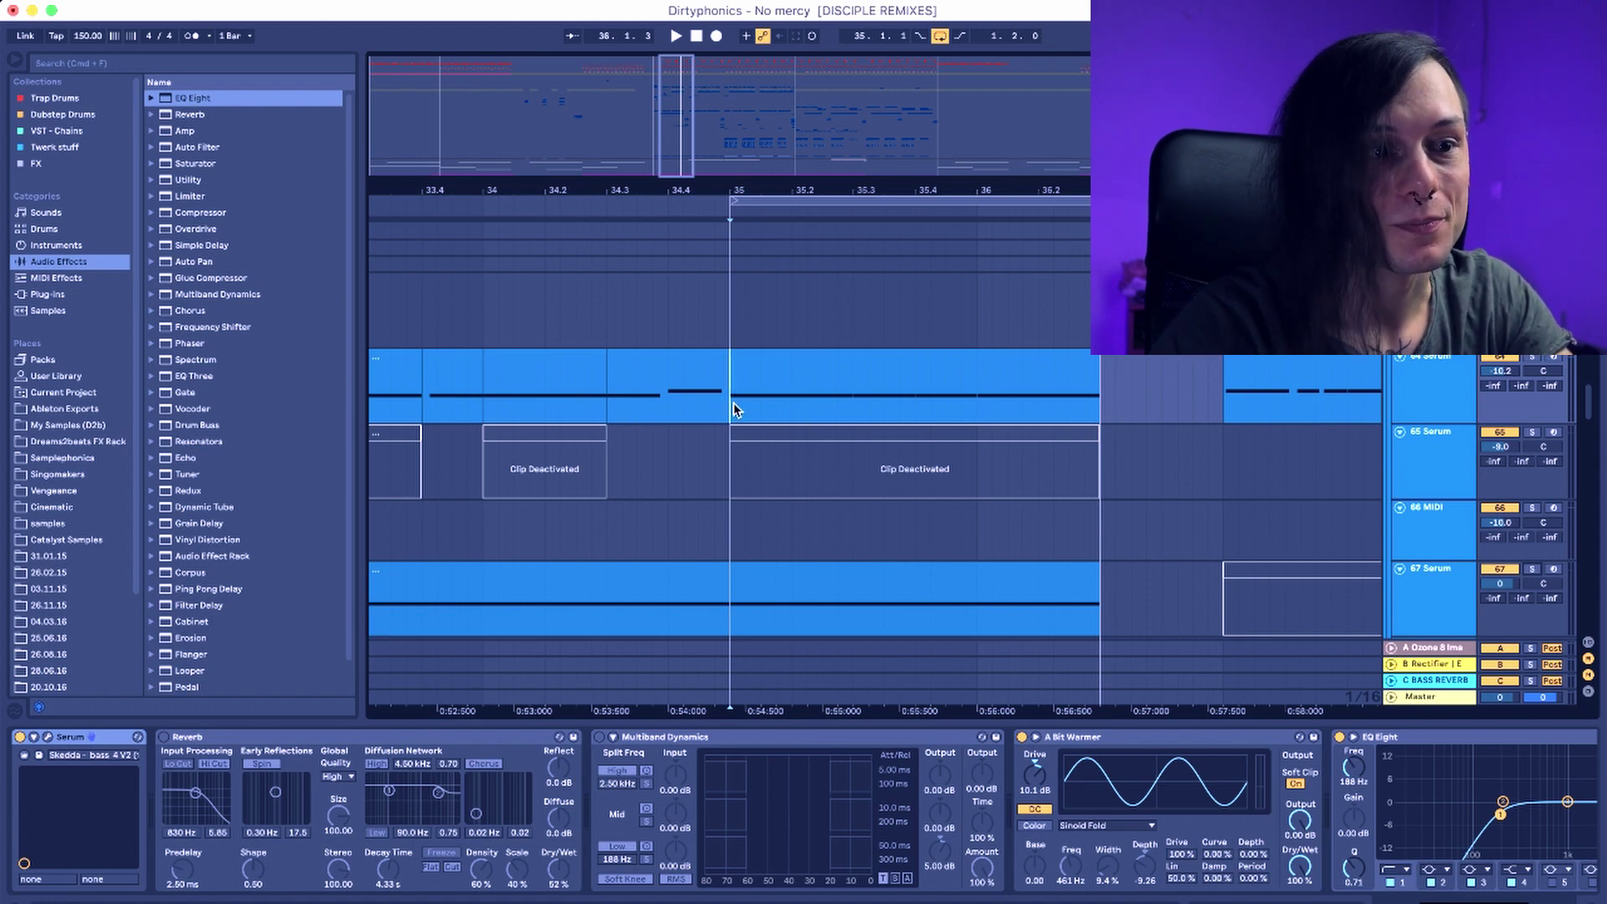
# Play the track 40 bass stem over the loop and compare its second EQ Eight bypassed and active
pyautogui.scroll(15, 733, 408)
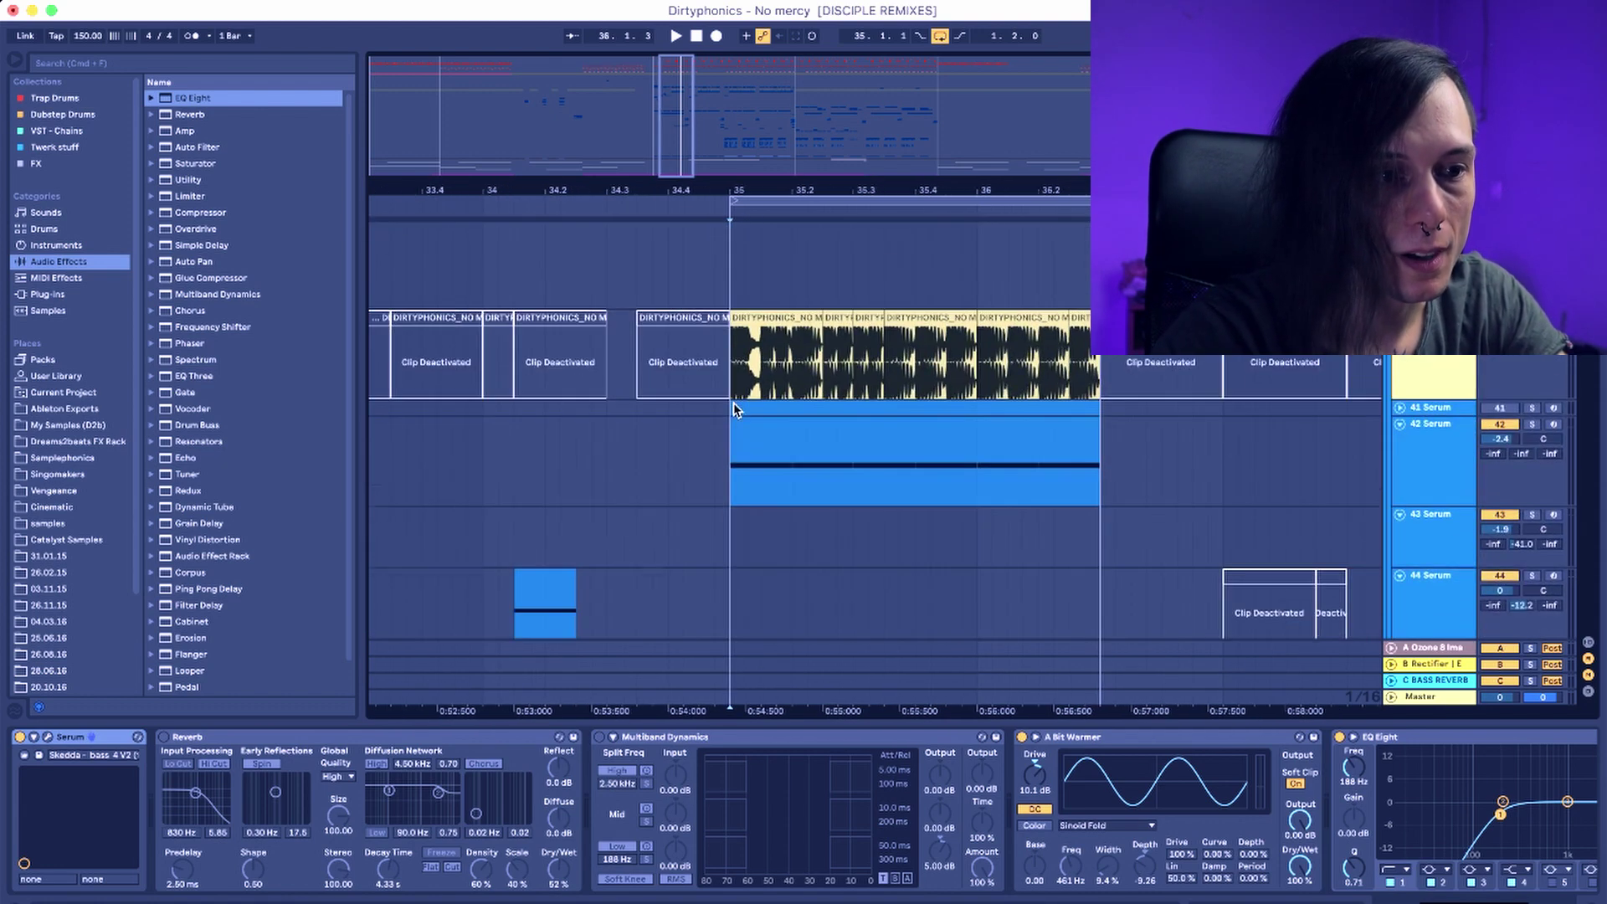
pyautogui.click(730, 374)
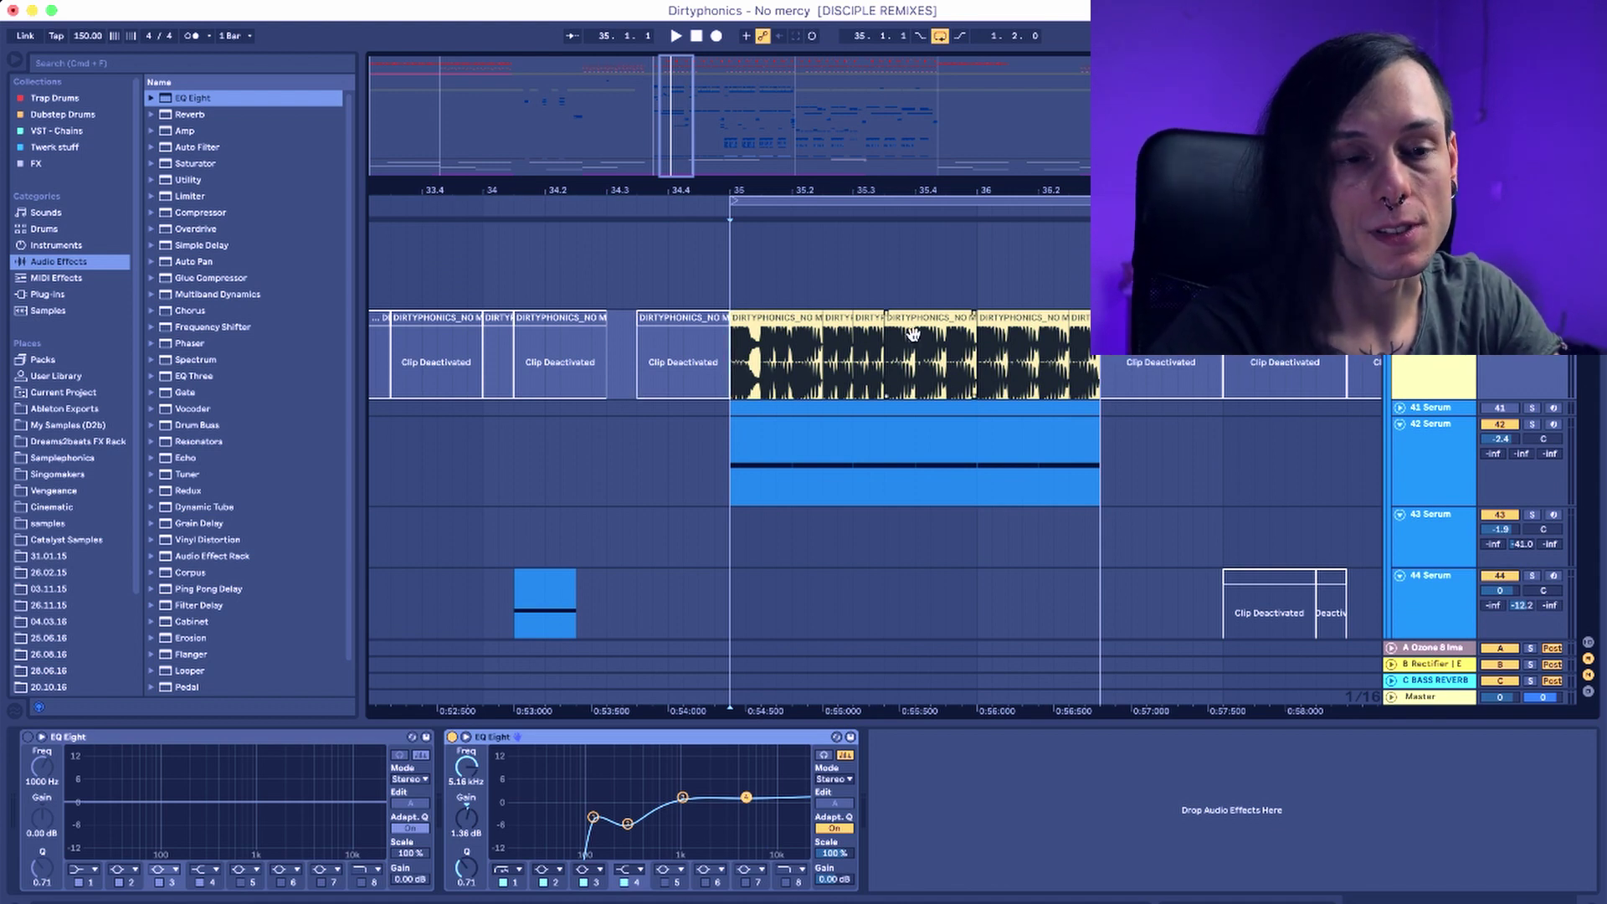
pyautogui.click(637, 738)
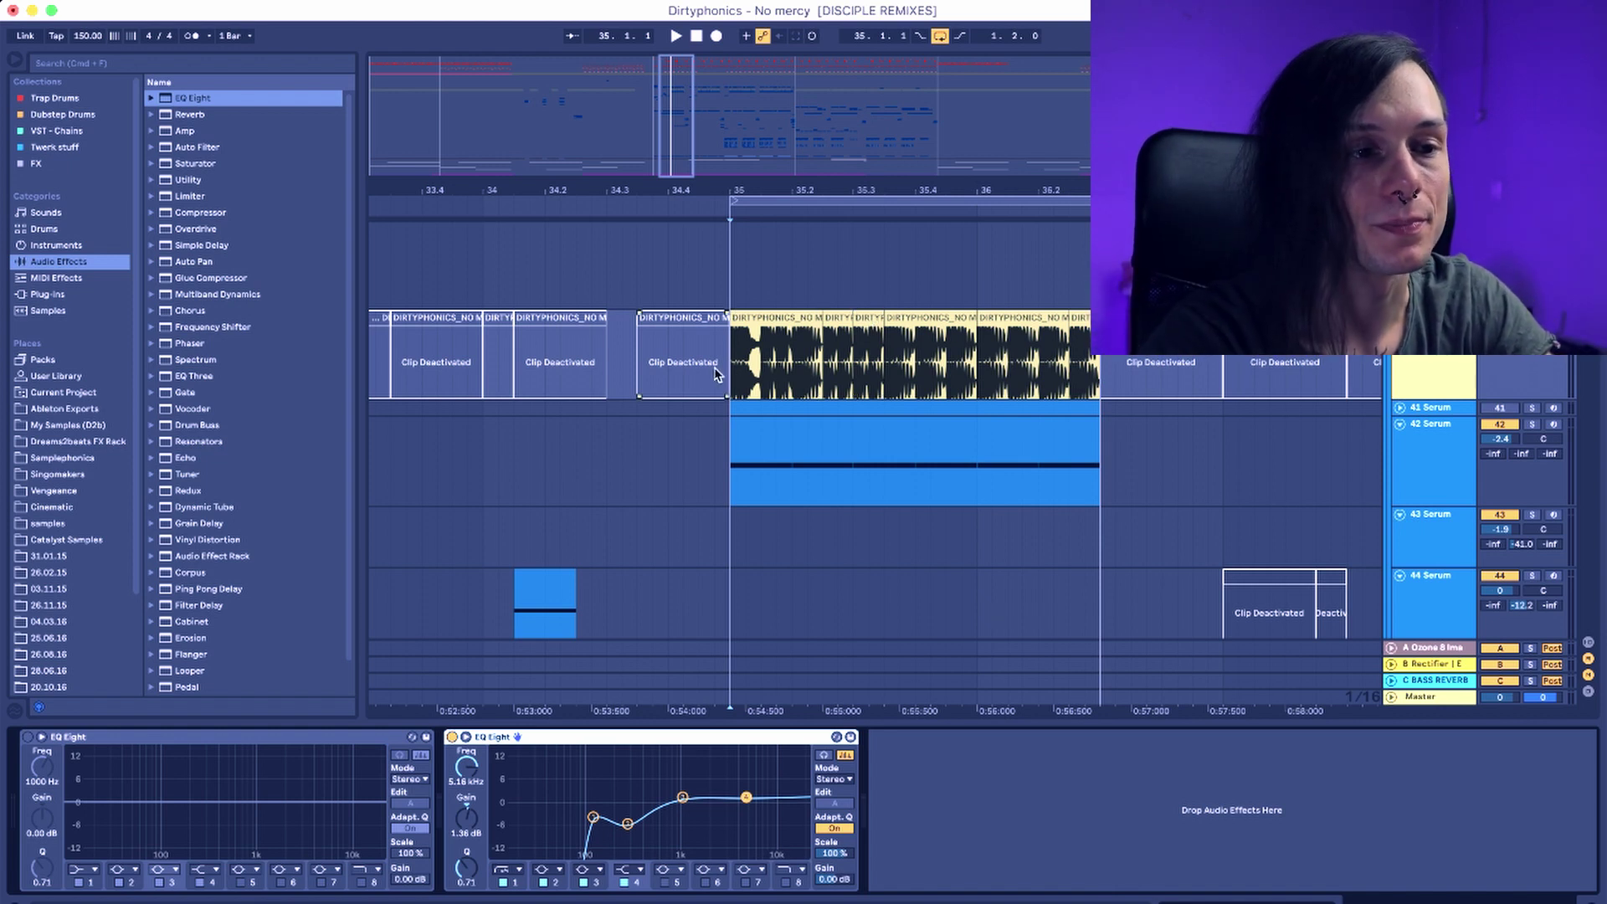
pyautogui.click(819, 315)
pyautogui.press('space')
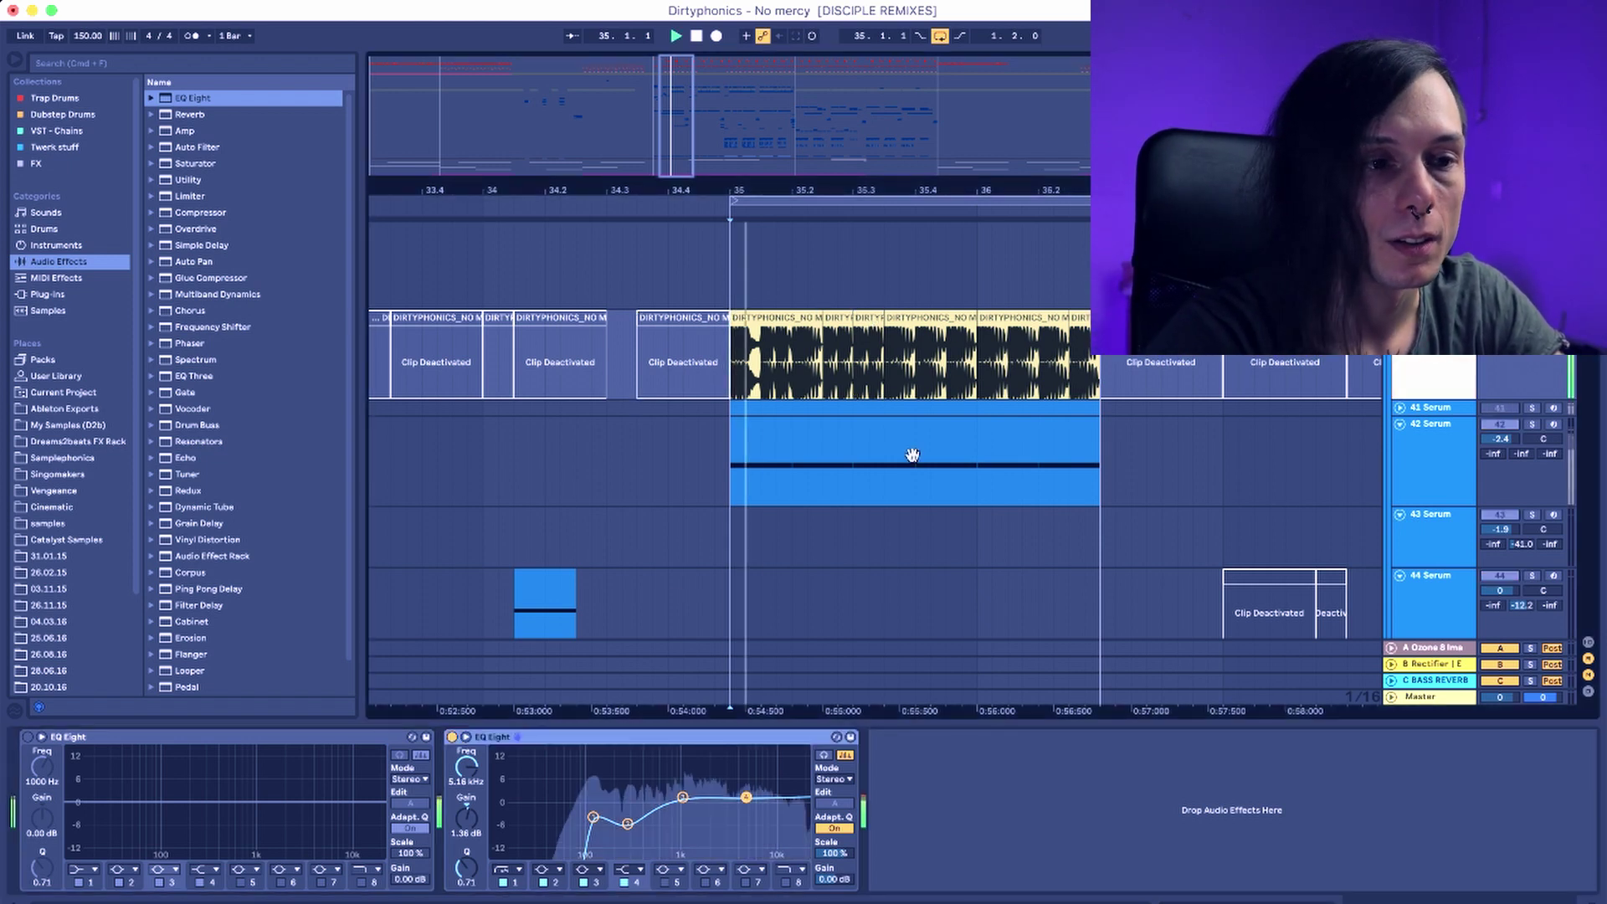
pyautogui.click(452, 738)
pyautogui.click(451, 737)
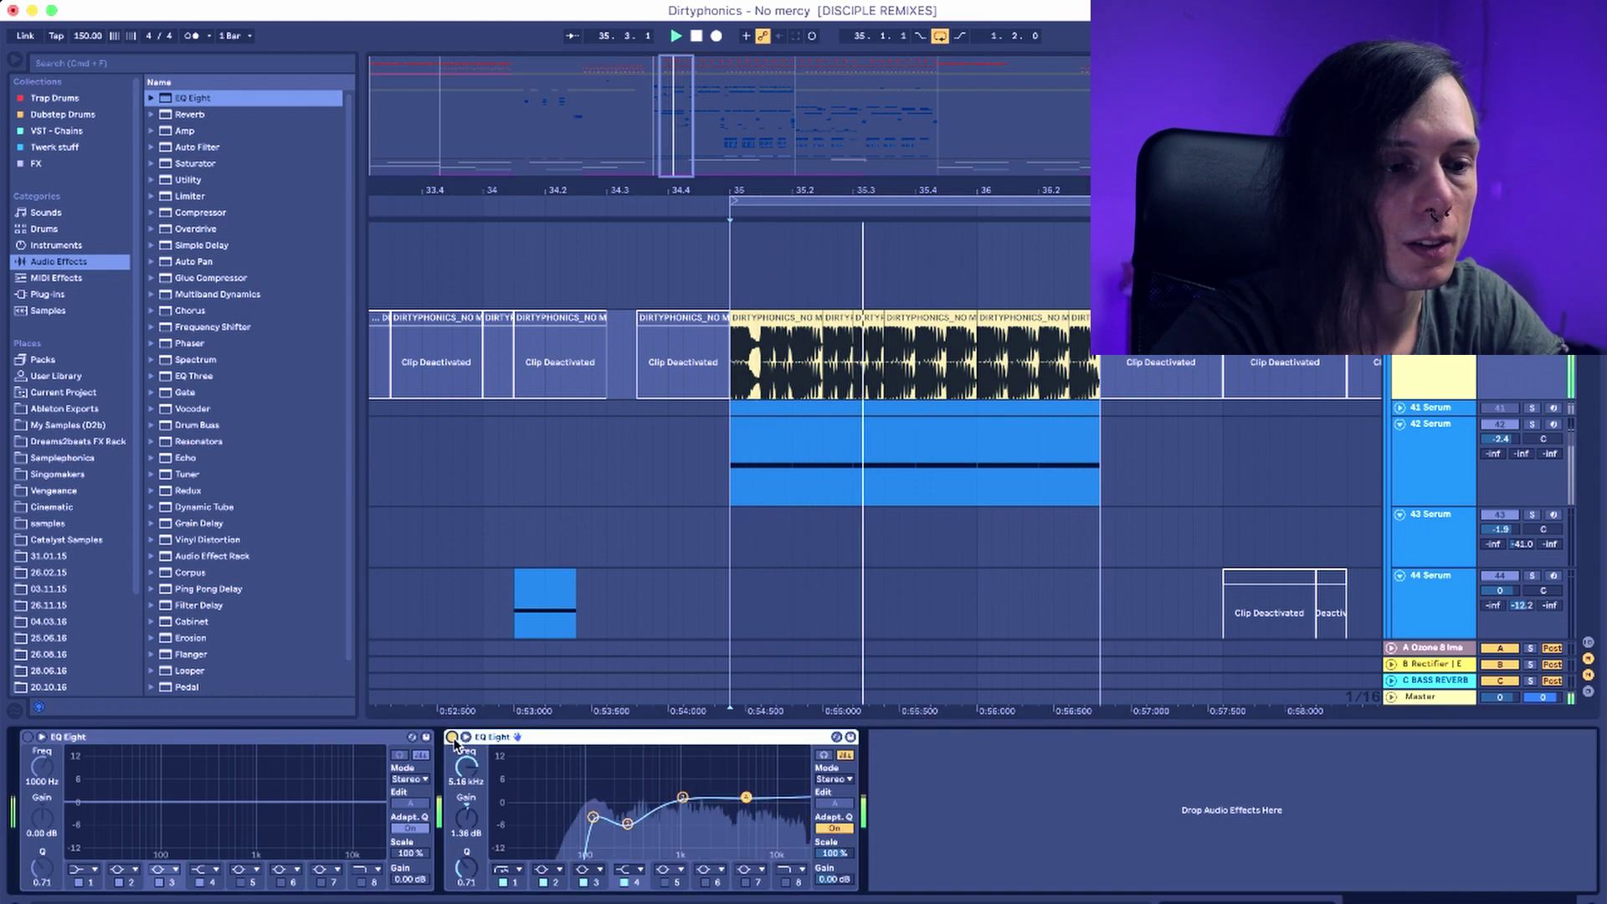
# Set the 272 Hz band of the bass stem's second EQ Eight to -5.83 dB during loop playback
pyautogui.click(592, 817)
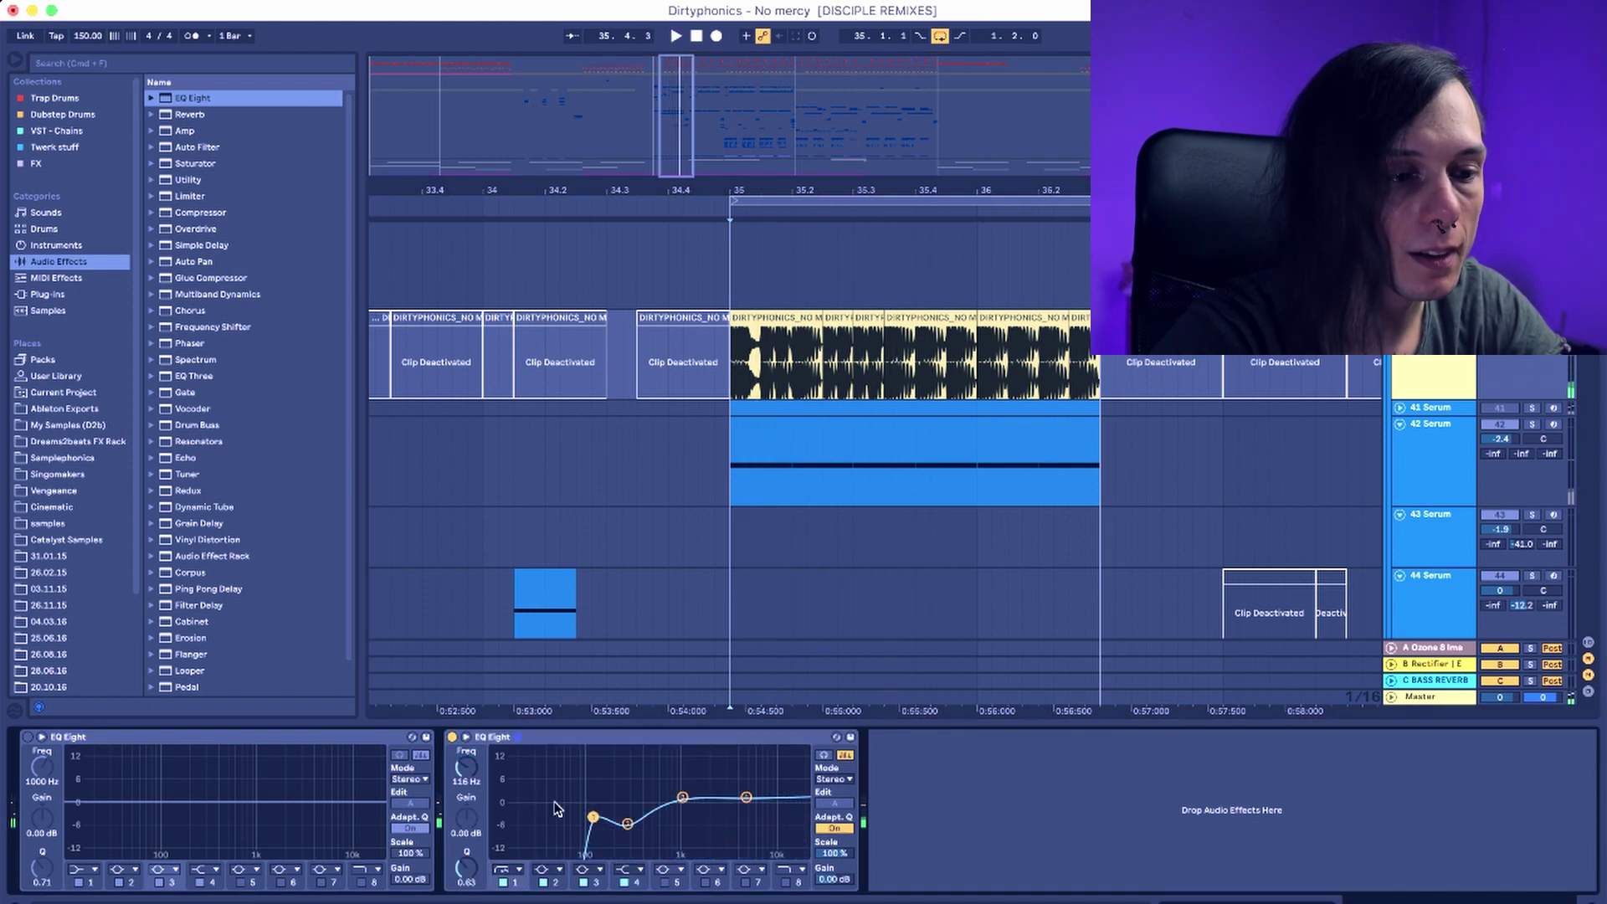
pyautogui.click(626, 823)
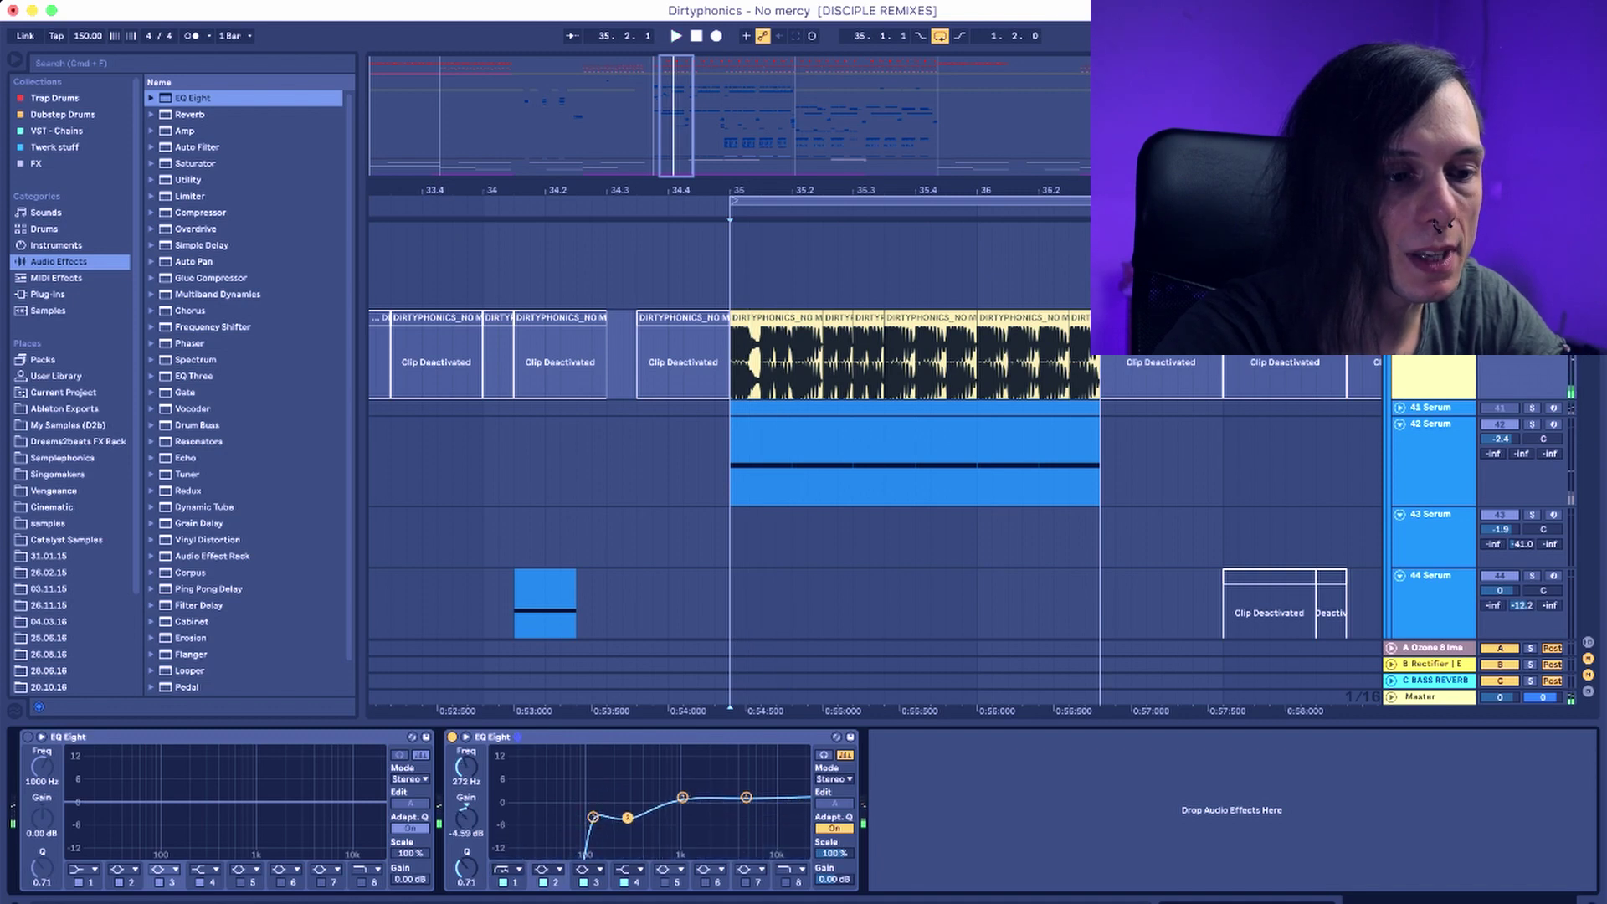
pyautogui.press('space')
pyautogui.moveTo(627, 820); pyautogui.dragTo(627, 823)
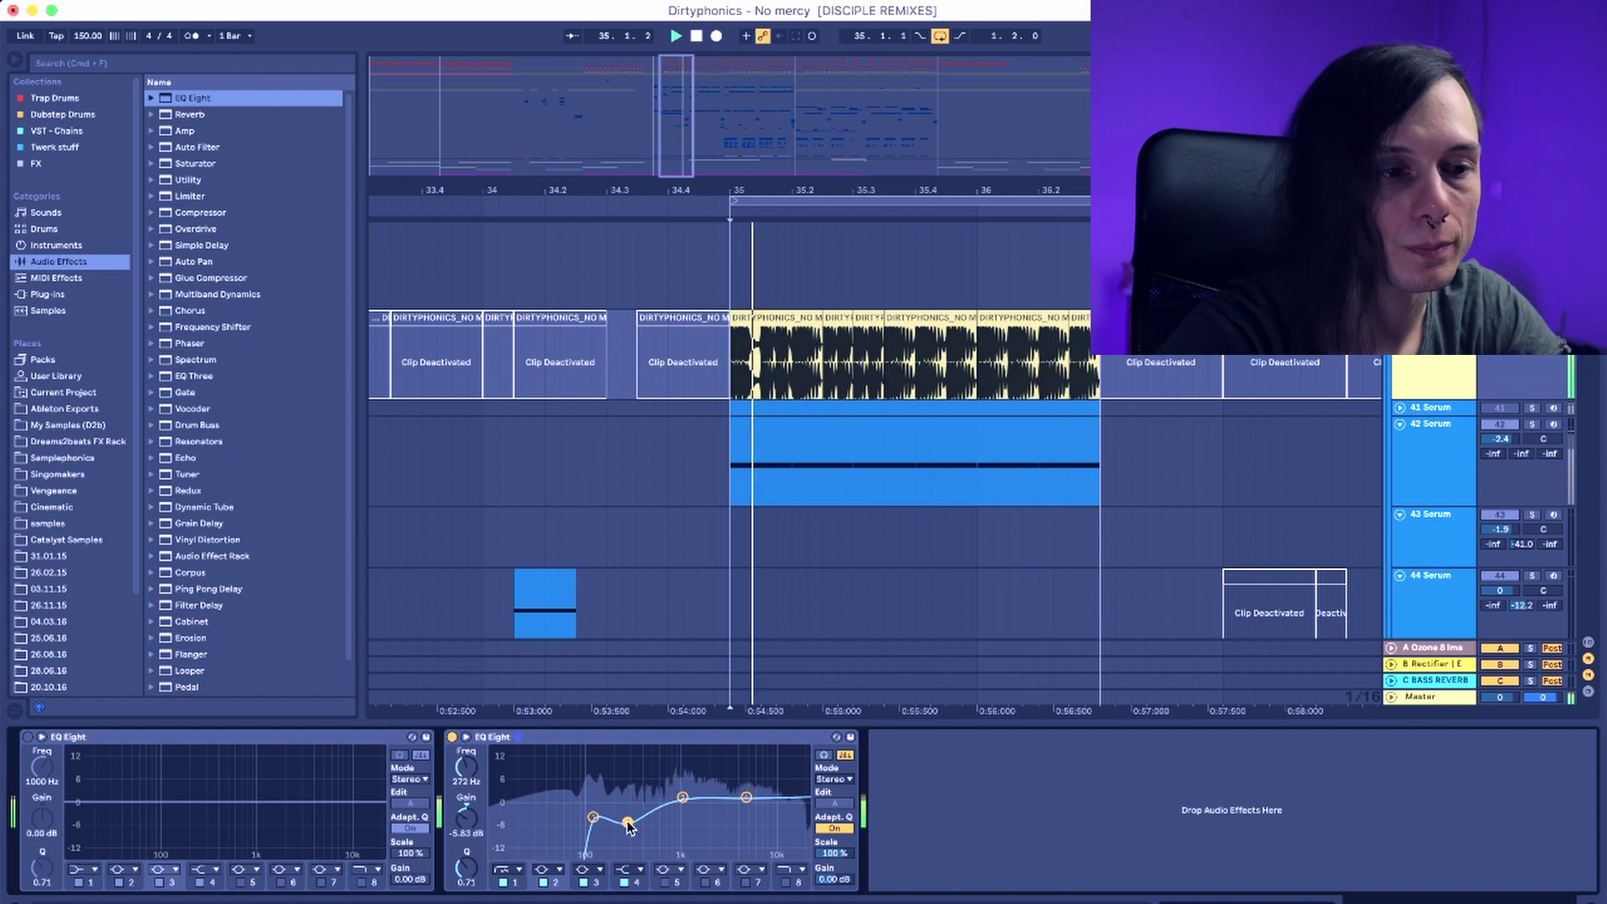
pyautogui.press('space')
# Solo 42 Serum and lower the 114 Hz band of its last EQ Eight to about -5.1 dB
pyautogui.click(731, 493)
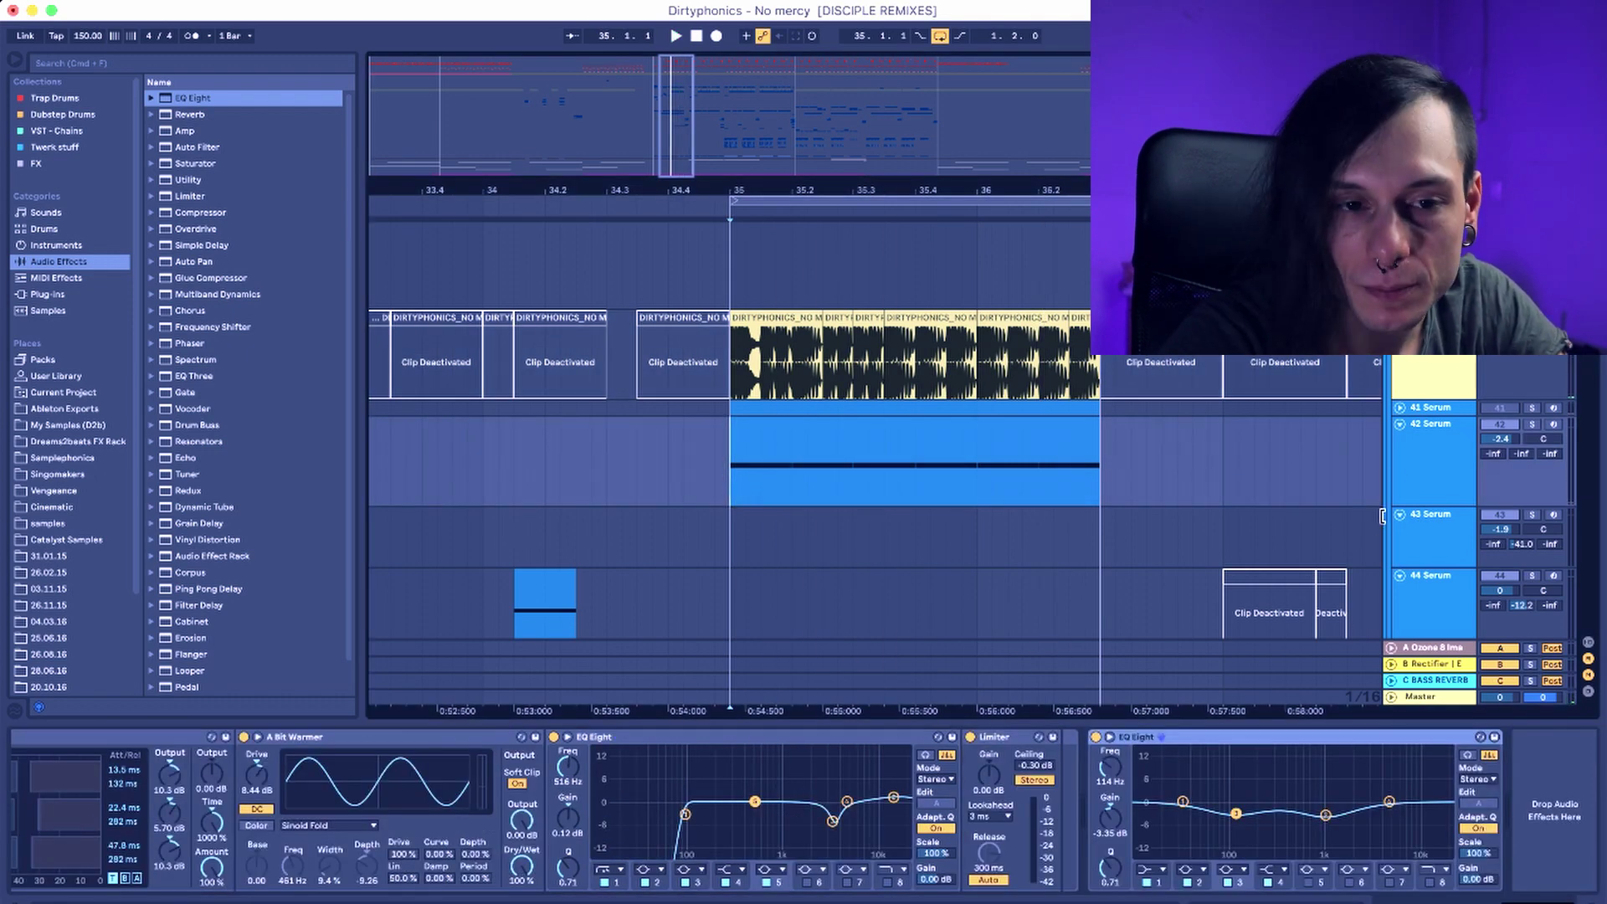
pyautogui.click(1431, 452)
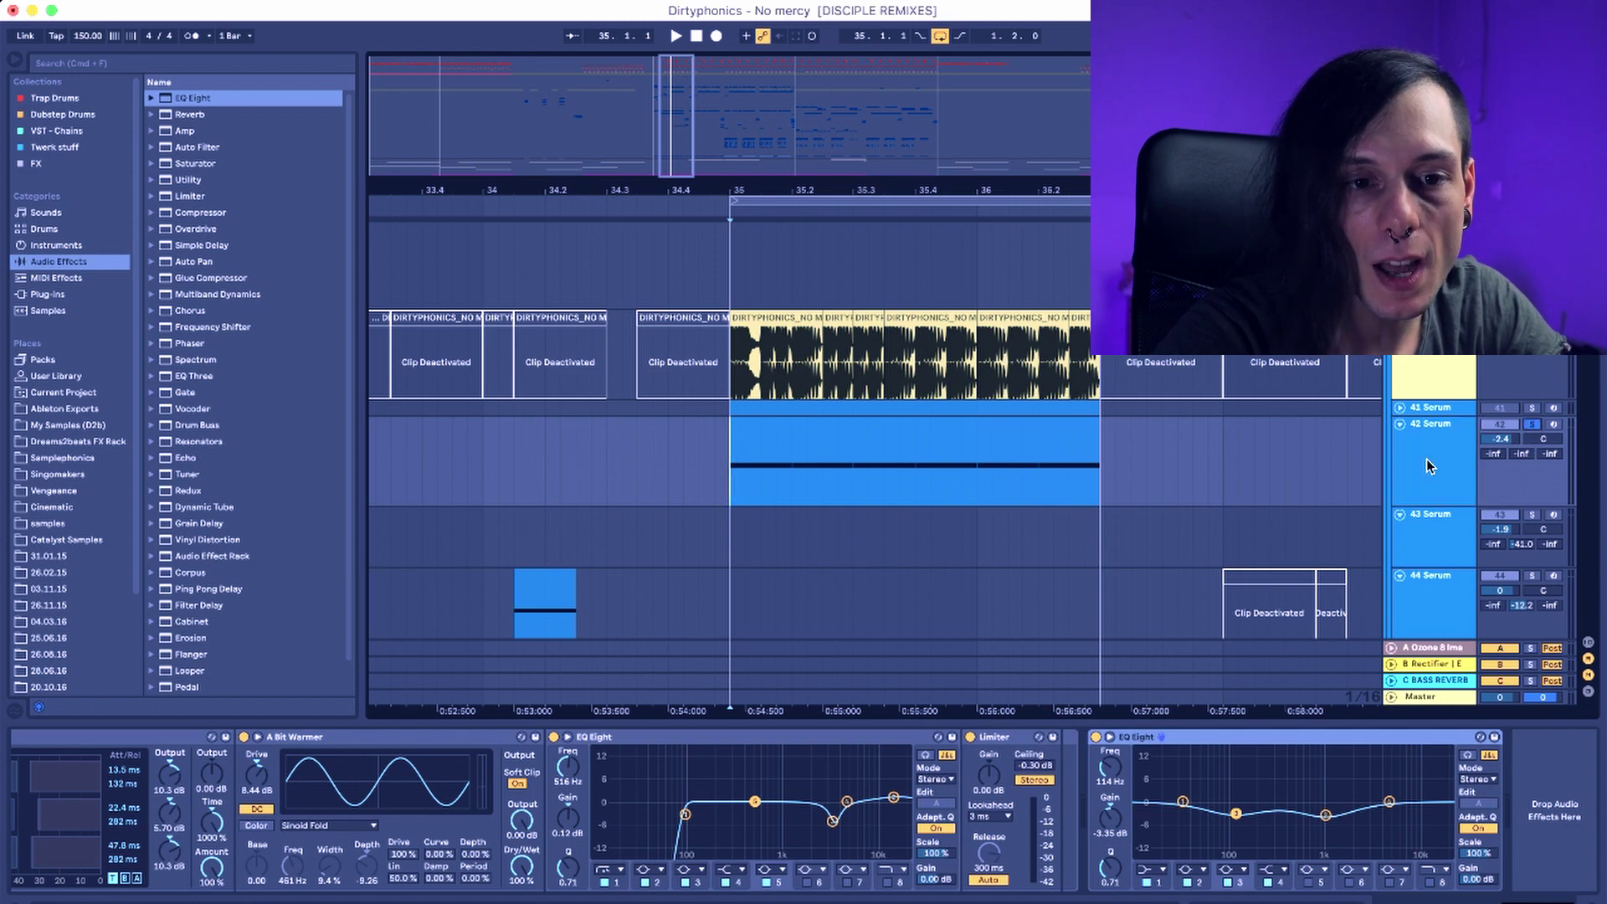
pyautogui.click(799, 441)
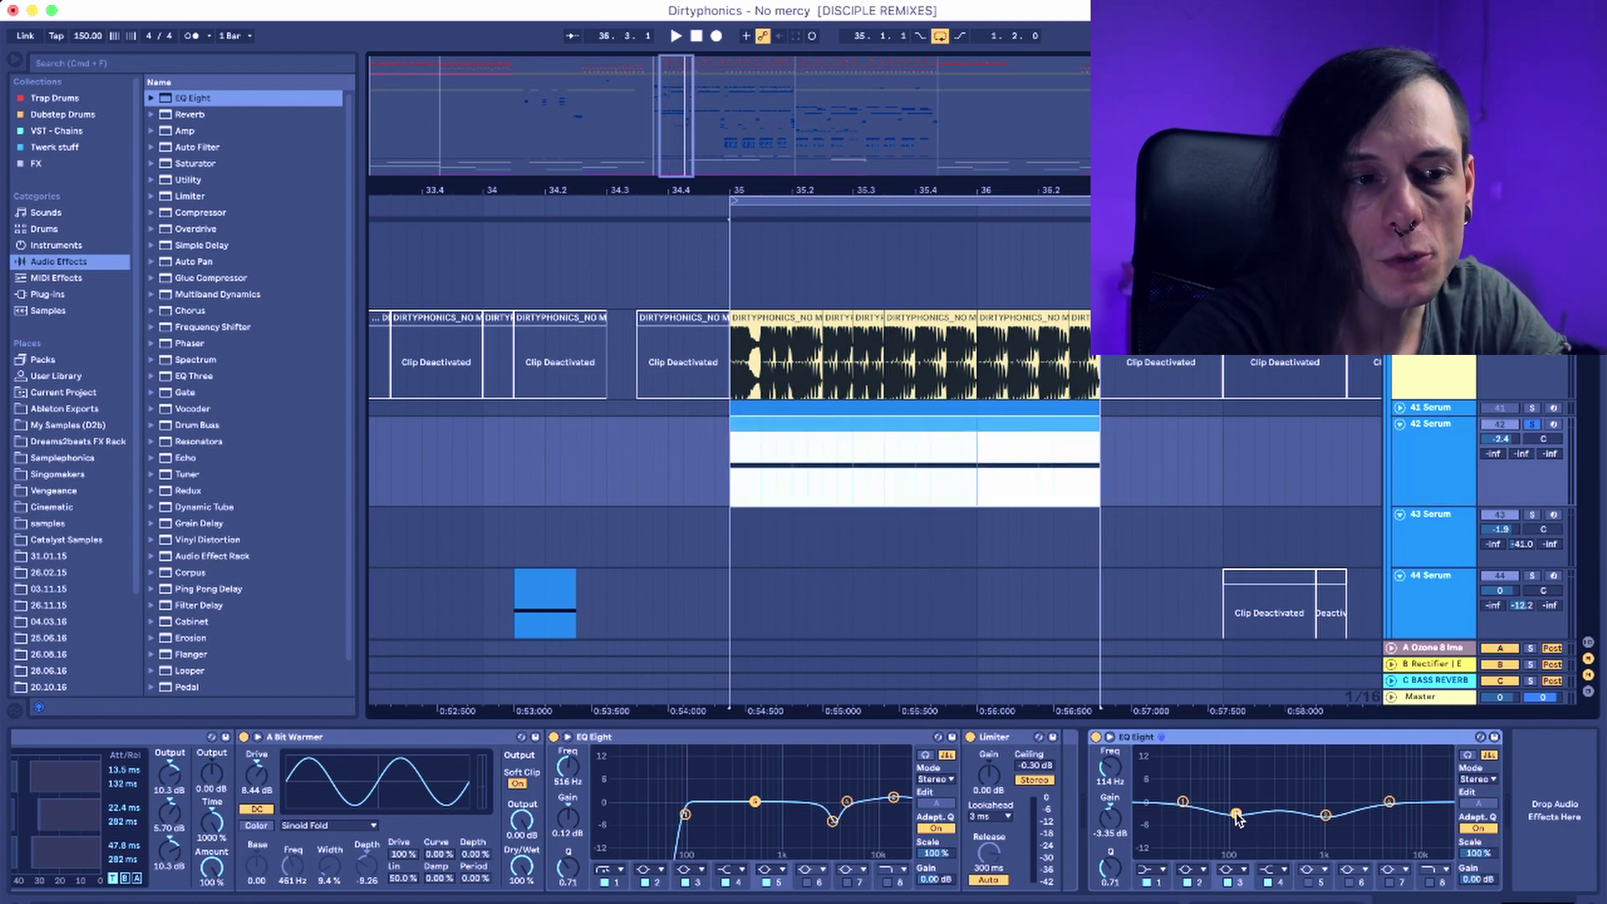
pyautogui.press('space')
pyautogui.moveTo(1244, 819)
pyautogui.mouseDown()
pyautogui.moveTo(1236, 770)
pyautogui.moveTo(1236, 820)
pyautogui.mouseUp()
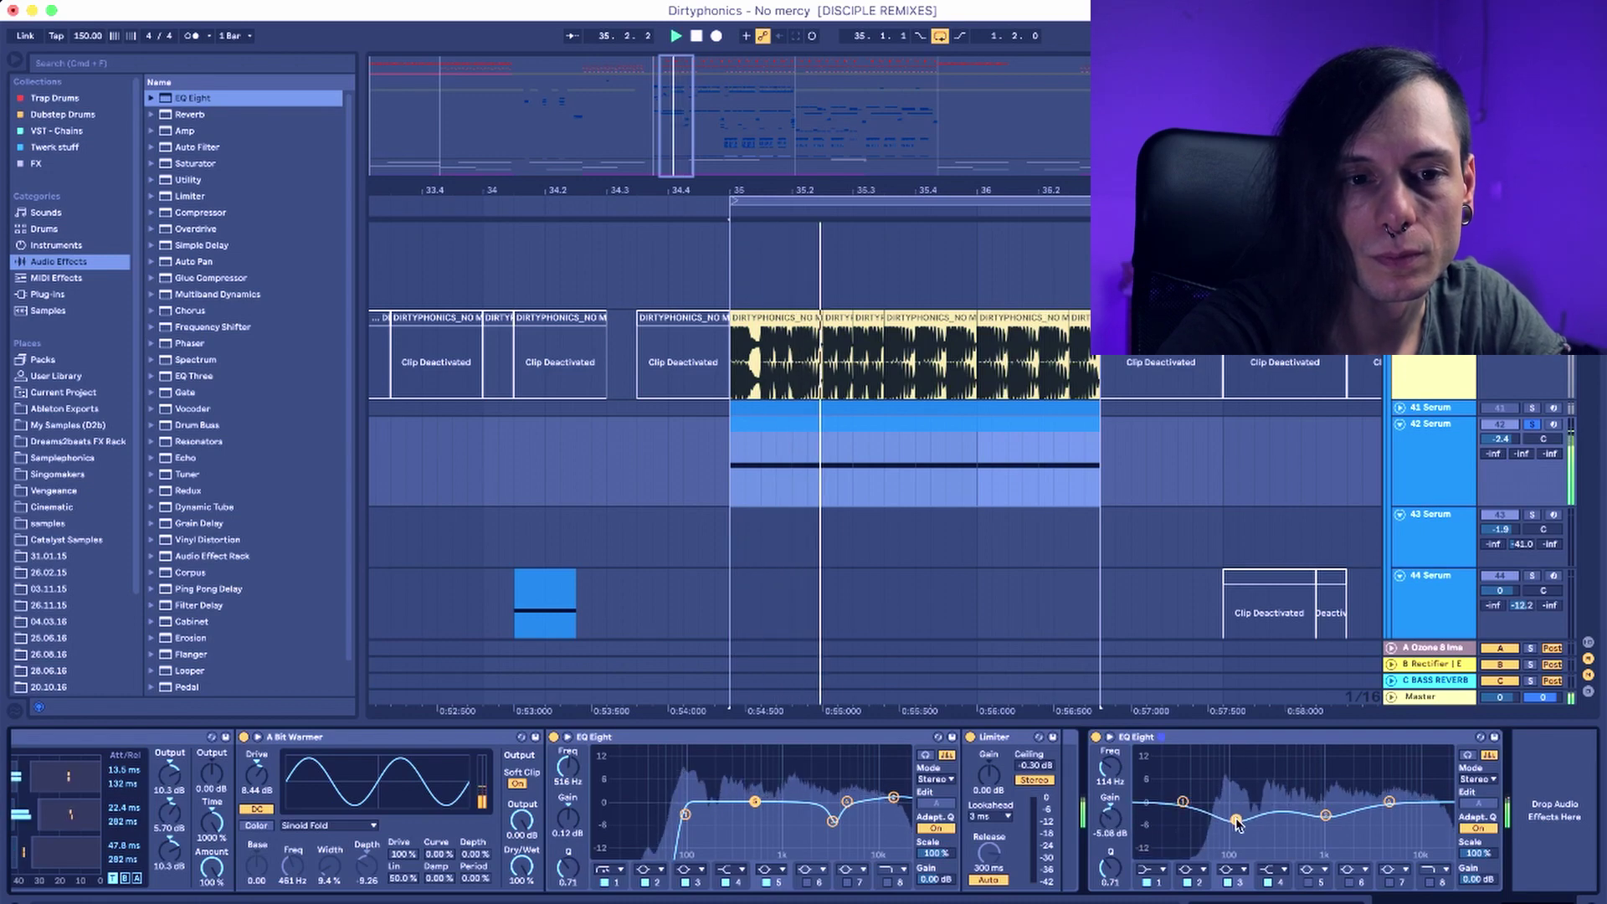
# Compare the 42 Serum bass in the full mix and soloed during loop playback
pyautogui.click(1532, 425)
pyautogui.press('space')
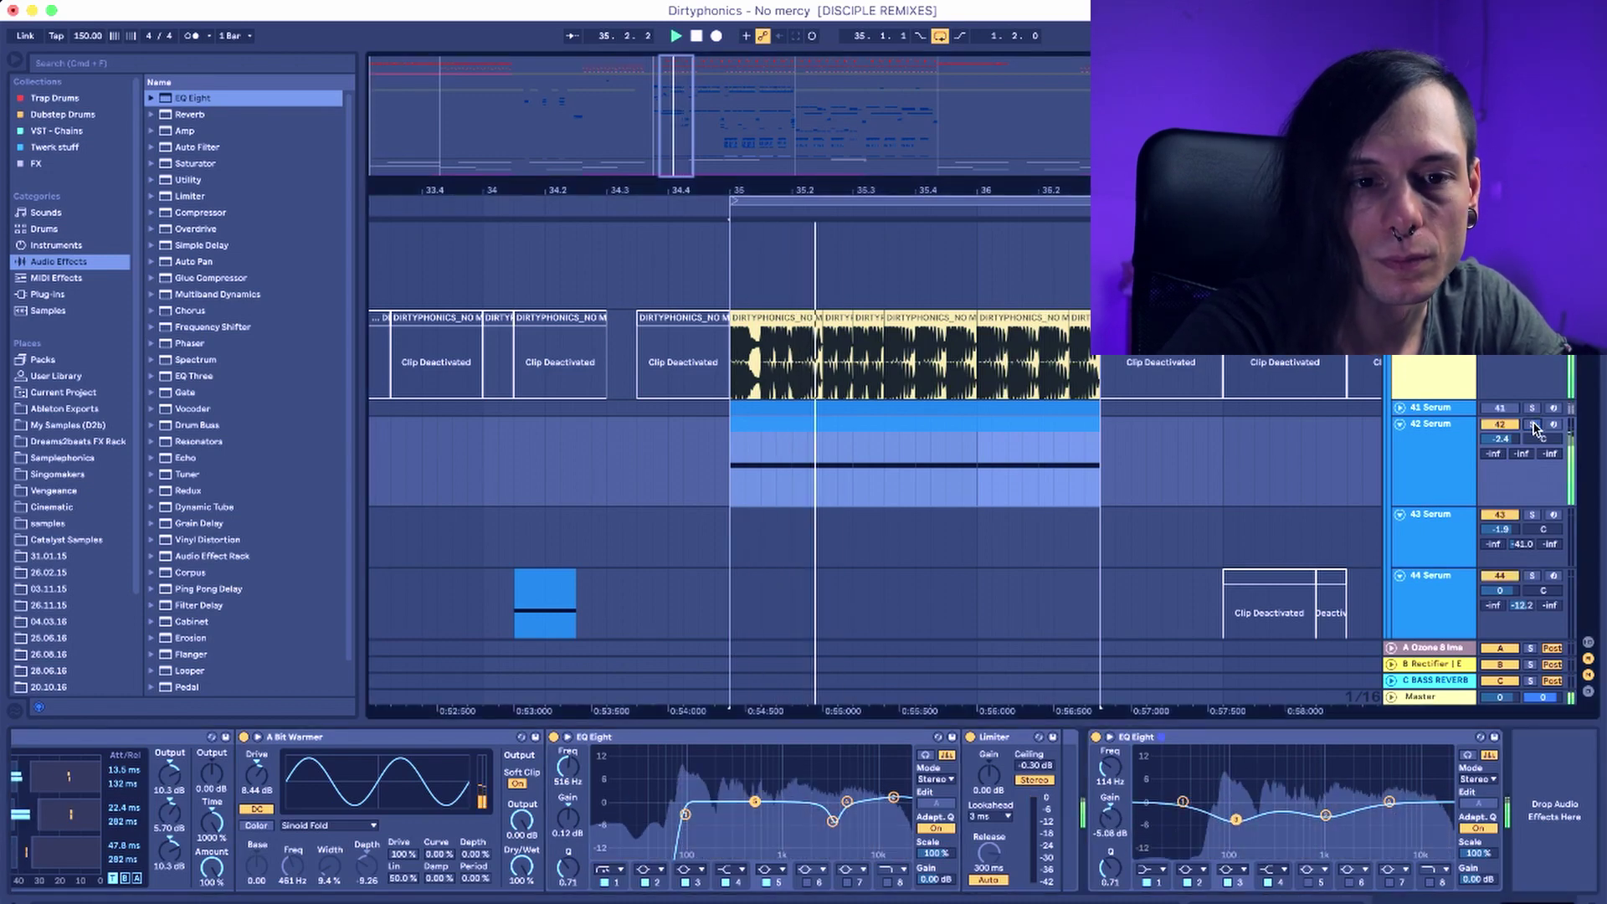
pyautogui.click(1533, 424)
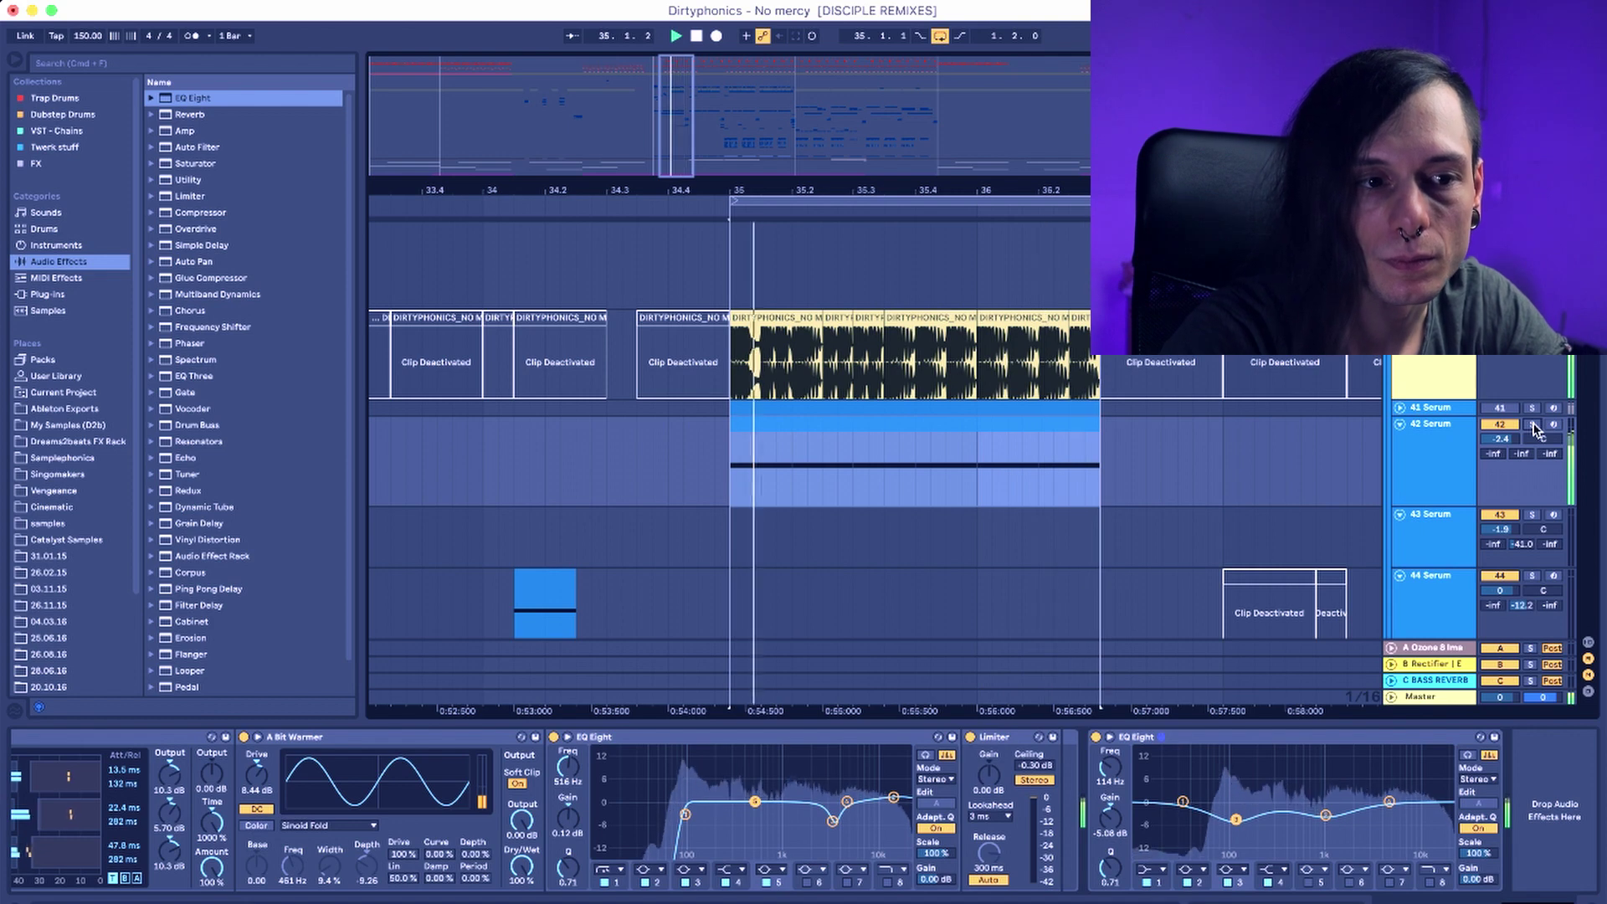
pyautogui.press('space')
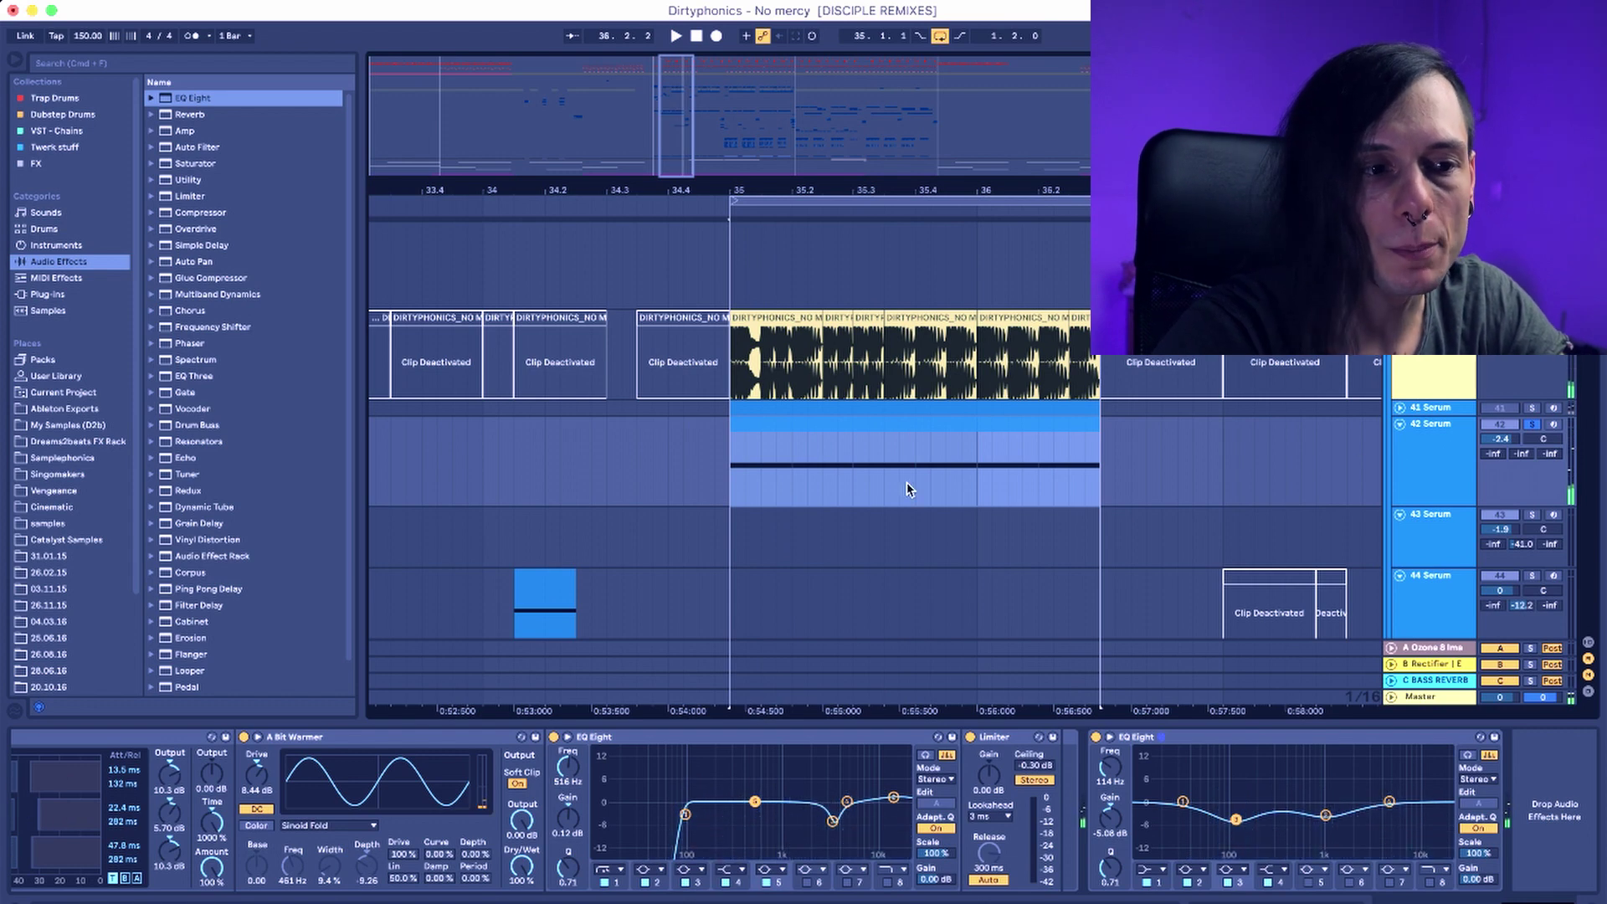
# Open the 42 Serum MIDI clip at bar 35 and examine its successive F3 notes
pyautogui.click(733, 496)
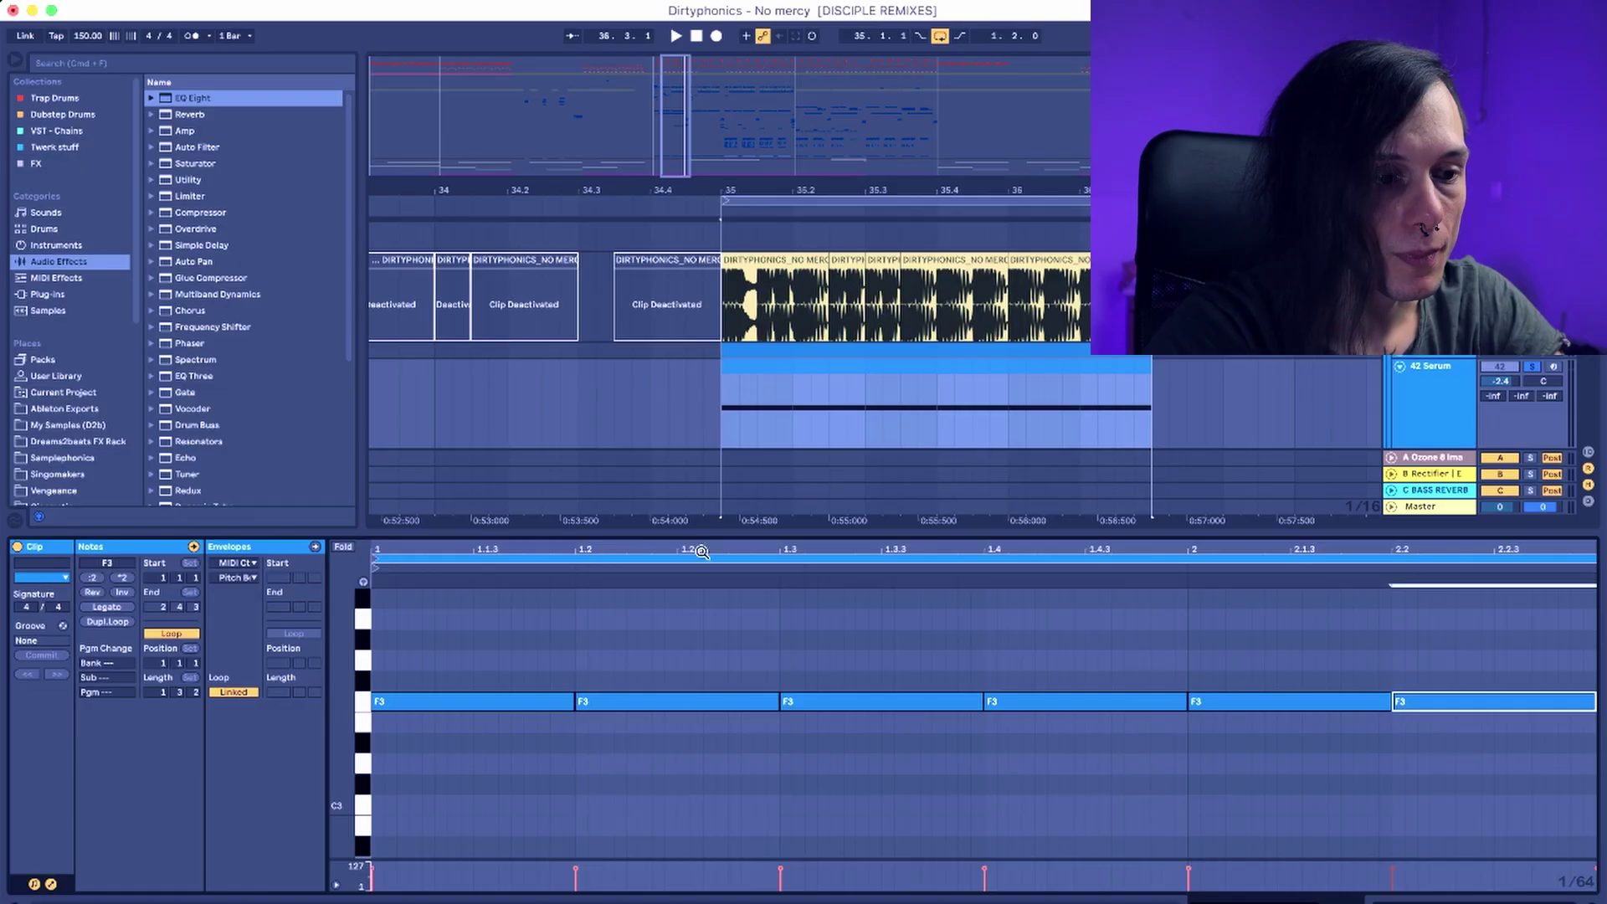
pyautogui.click(422, 704)
pyautogui.click(677, 701)
pyautogui.click(920, 703)
pyautogui.click(1046, 721)
pyautogui.click(1243, 700)
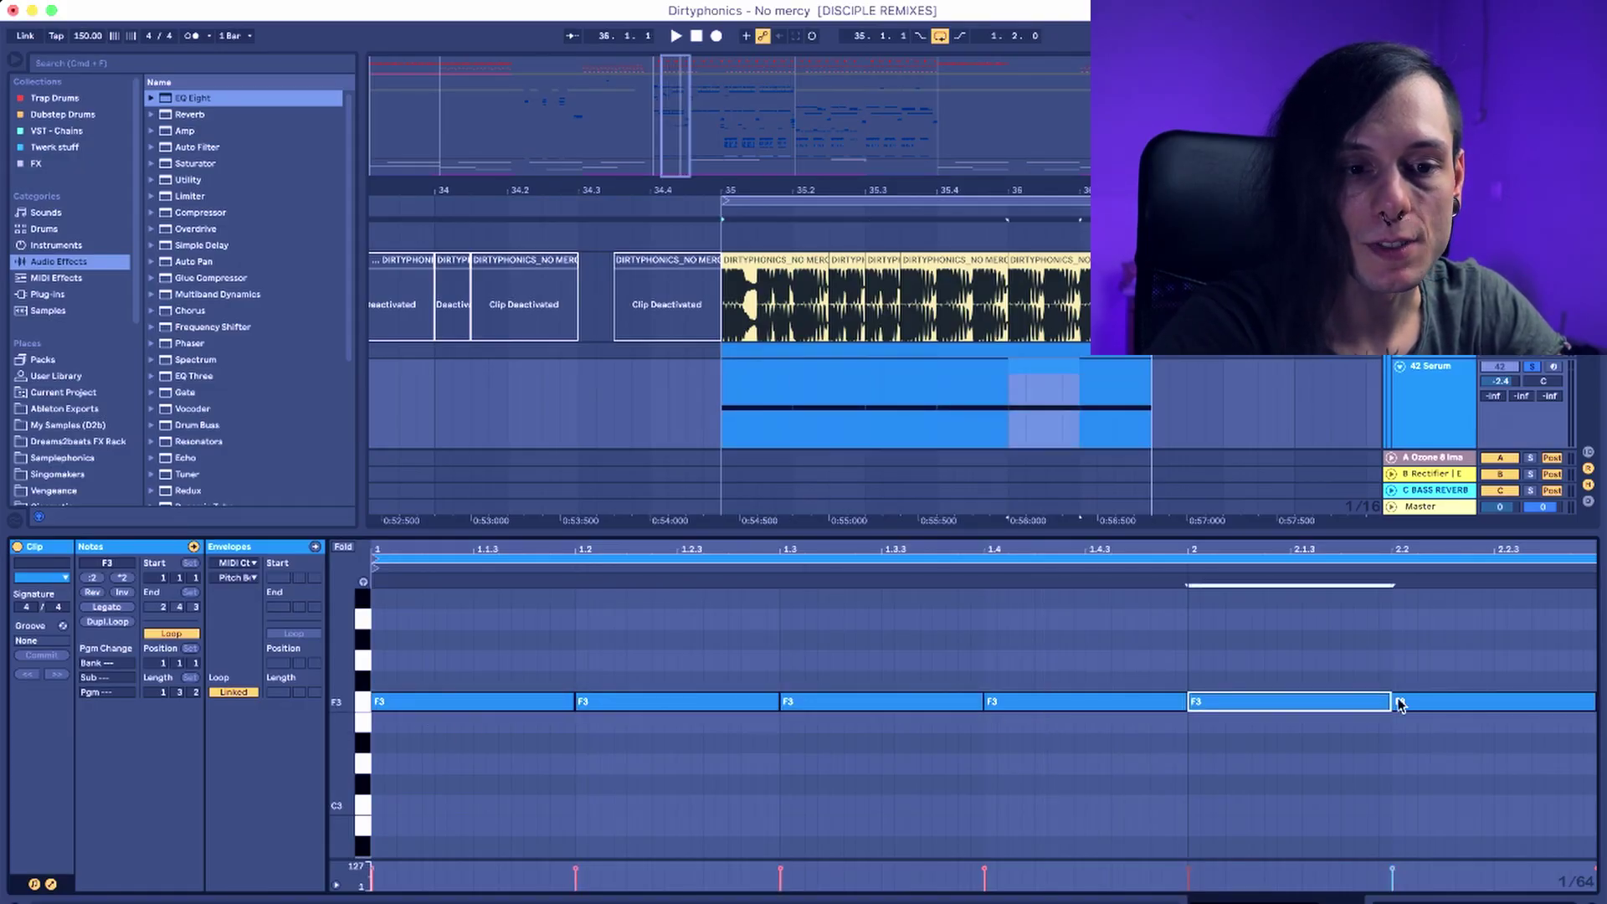
# Play back the 42 Serum clip at bar 35 and select all of its F3 notes
pyautogui.click(1440, 703)
pyautogui.click(726, 432)
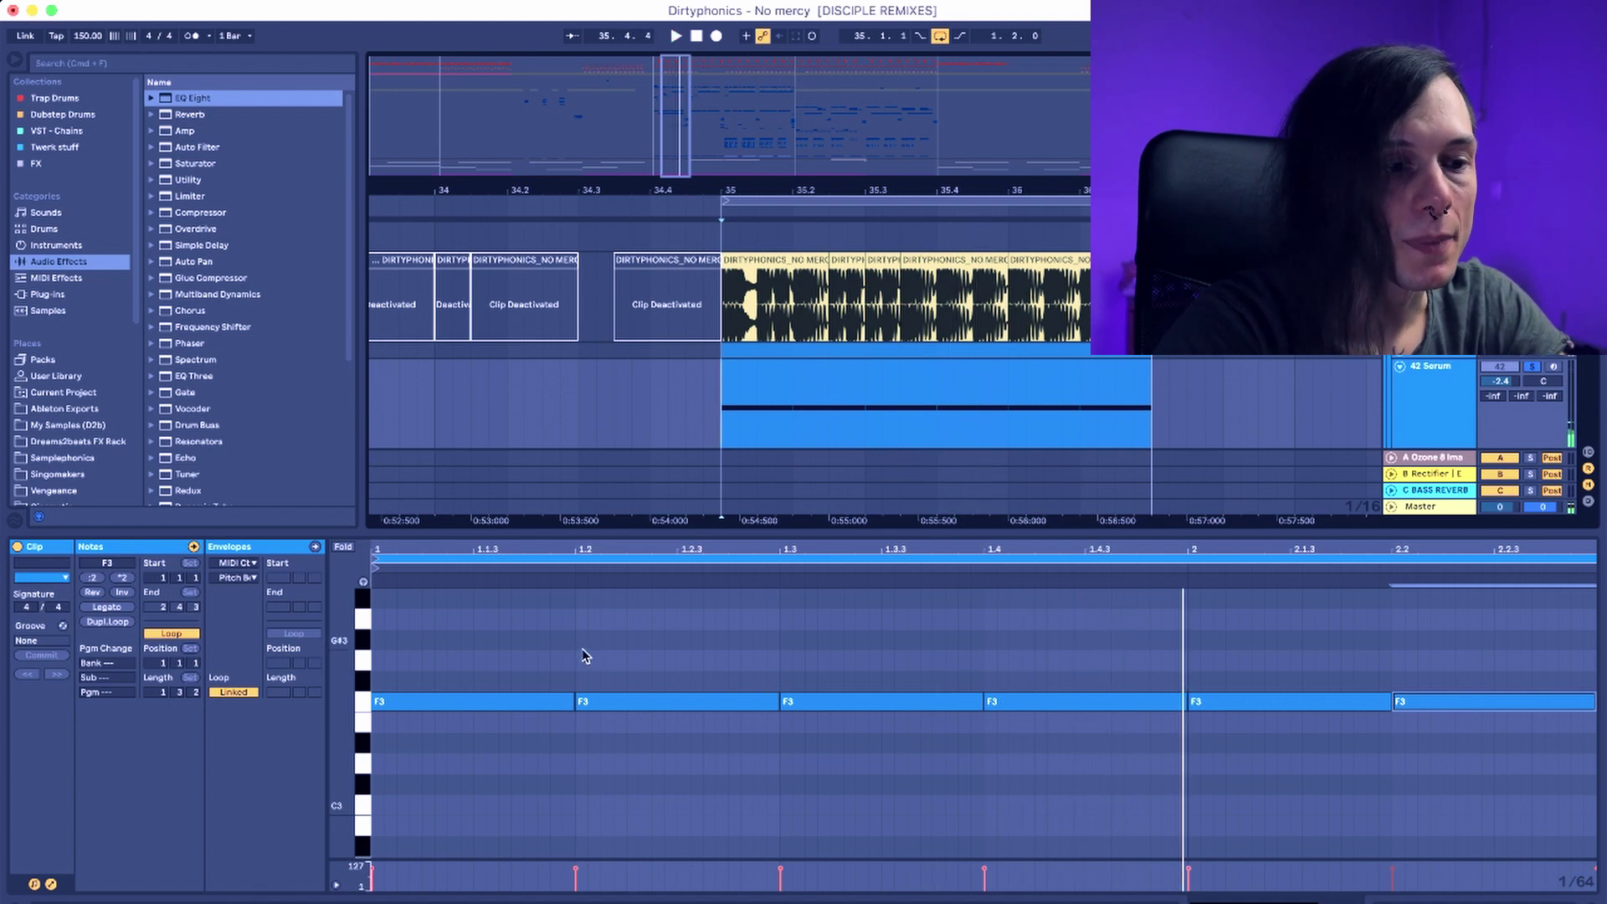
pyautogui.moveTo(513, 667); pyautogui.dragTo(1436, 754)
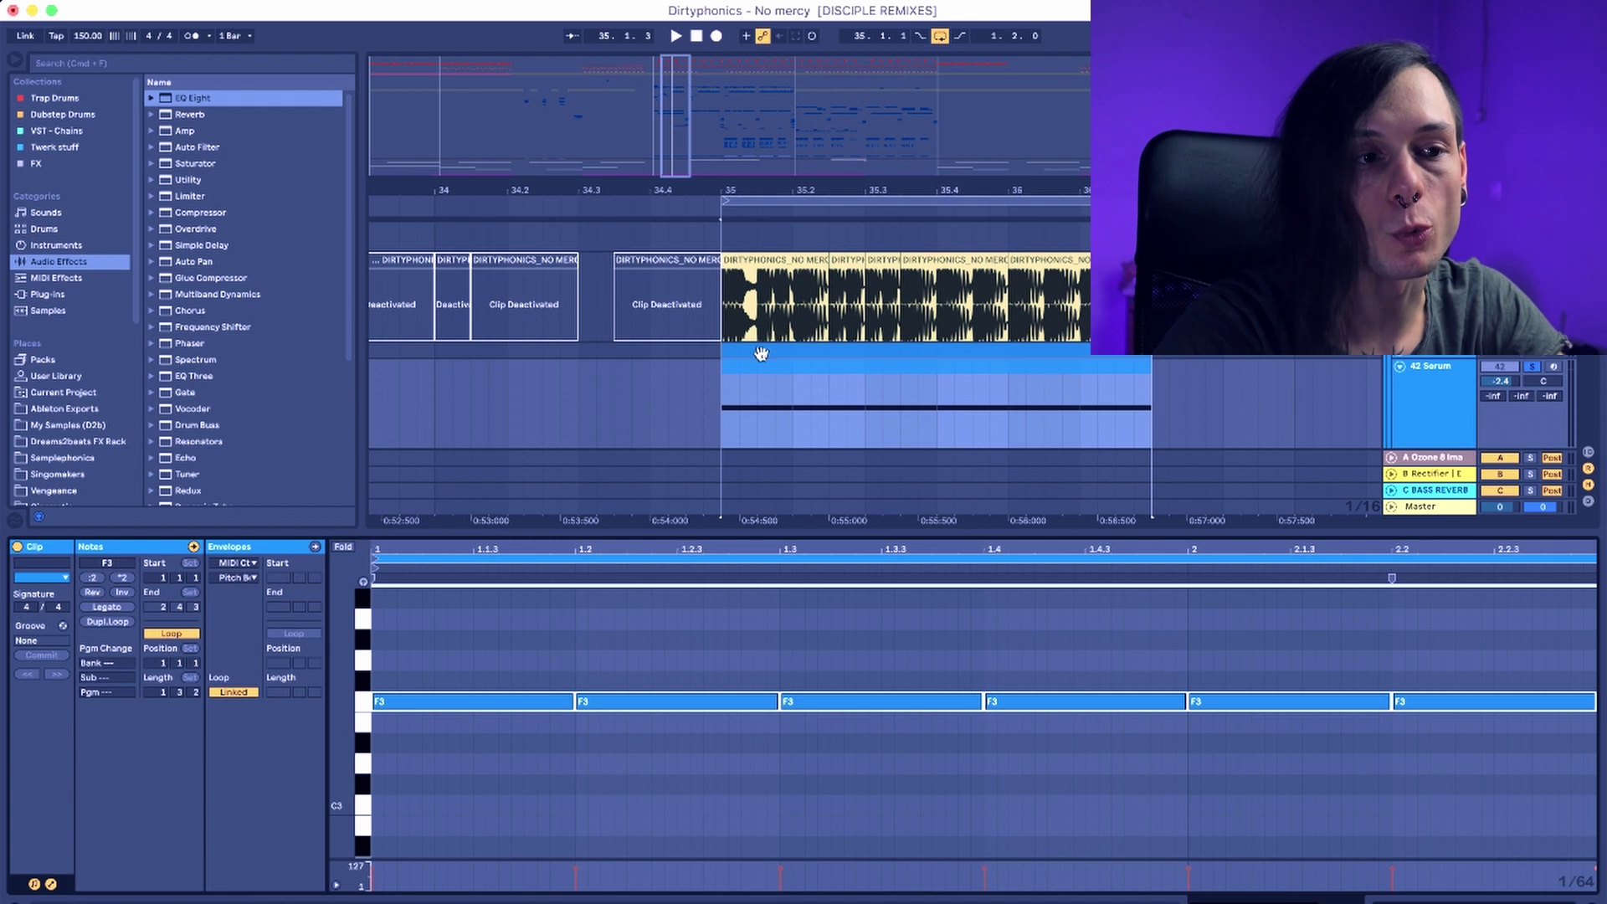
# Inspect the effect chains of the original bass stem and 42 Serum at bar 35, and select the 42 Serum clip
pyautogui.click(727, 319)
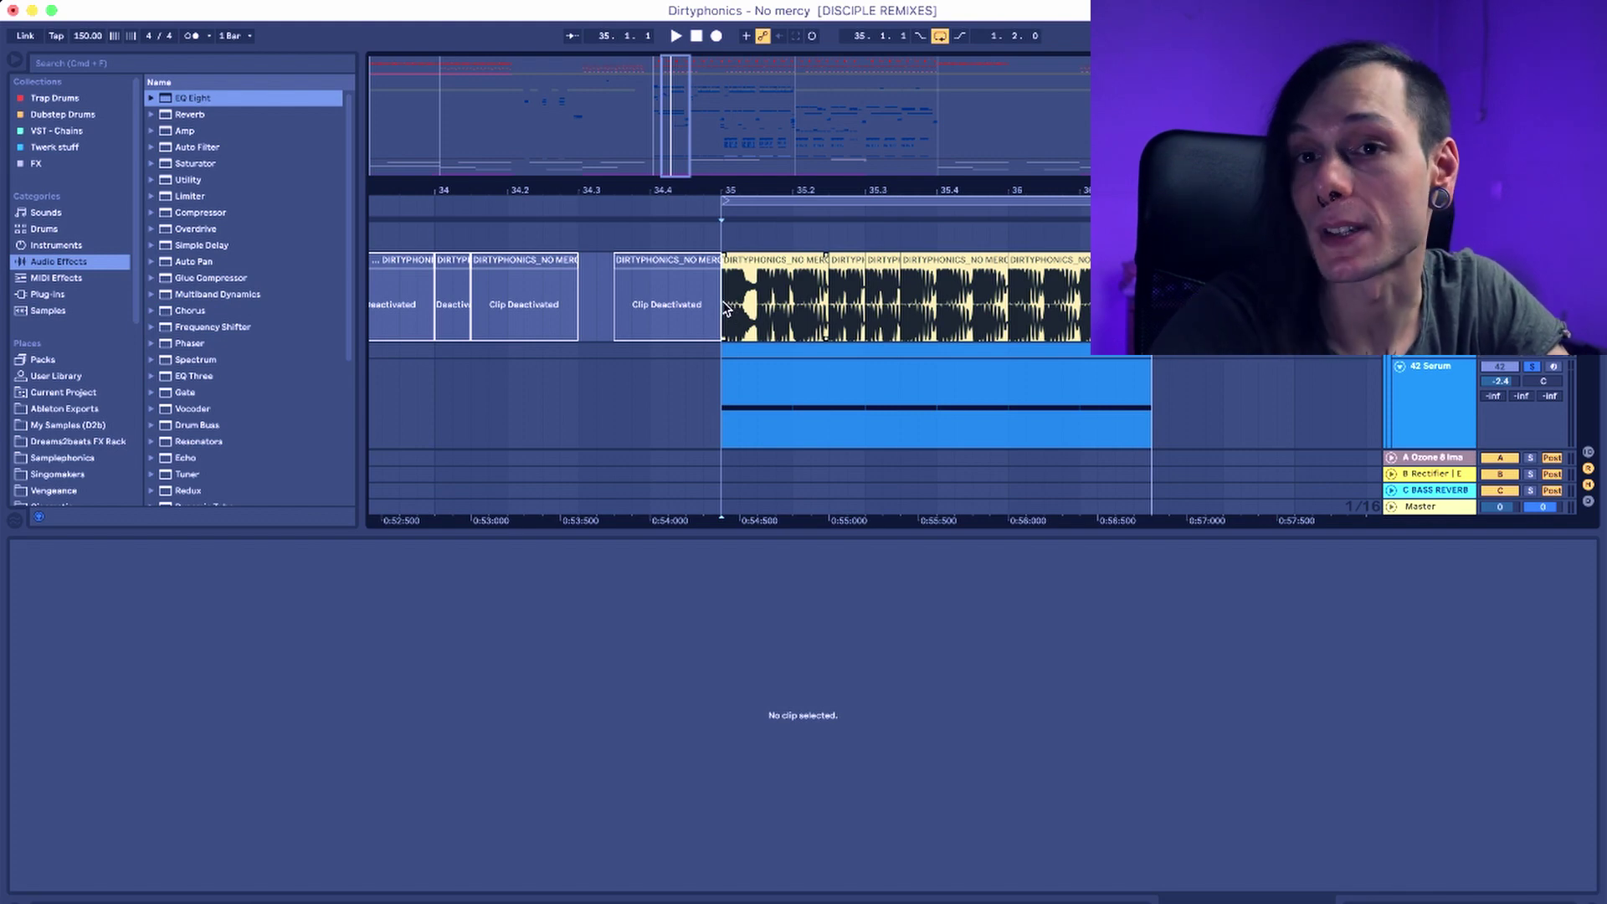
pyautogui.hotkey('shift', 'Tab')
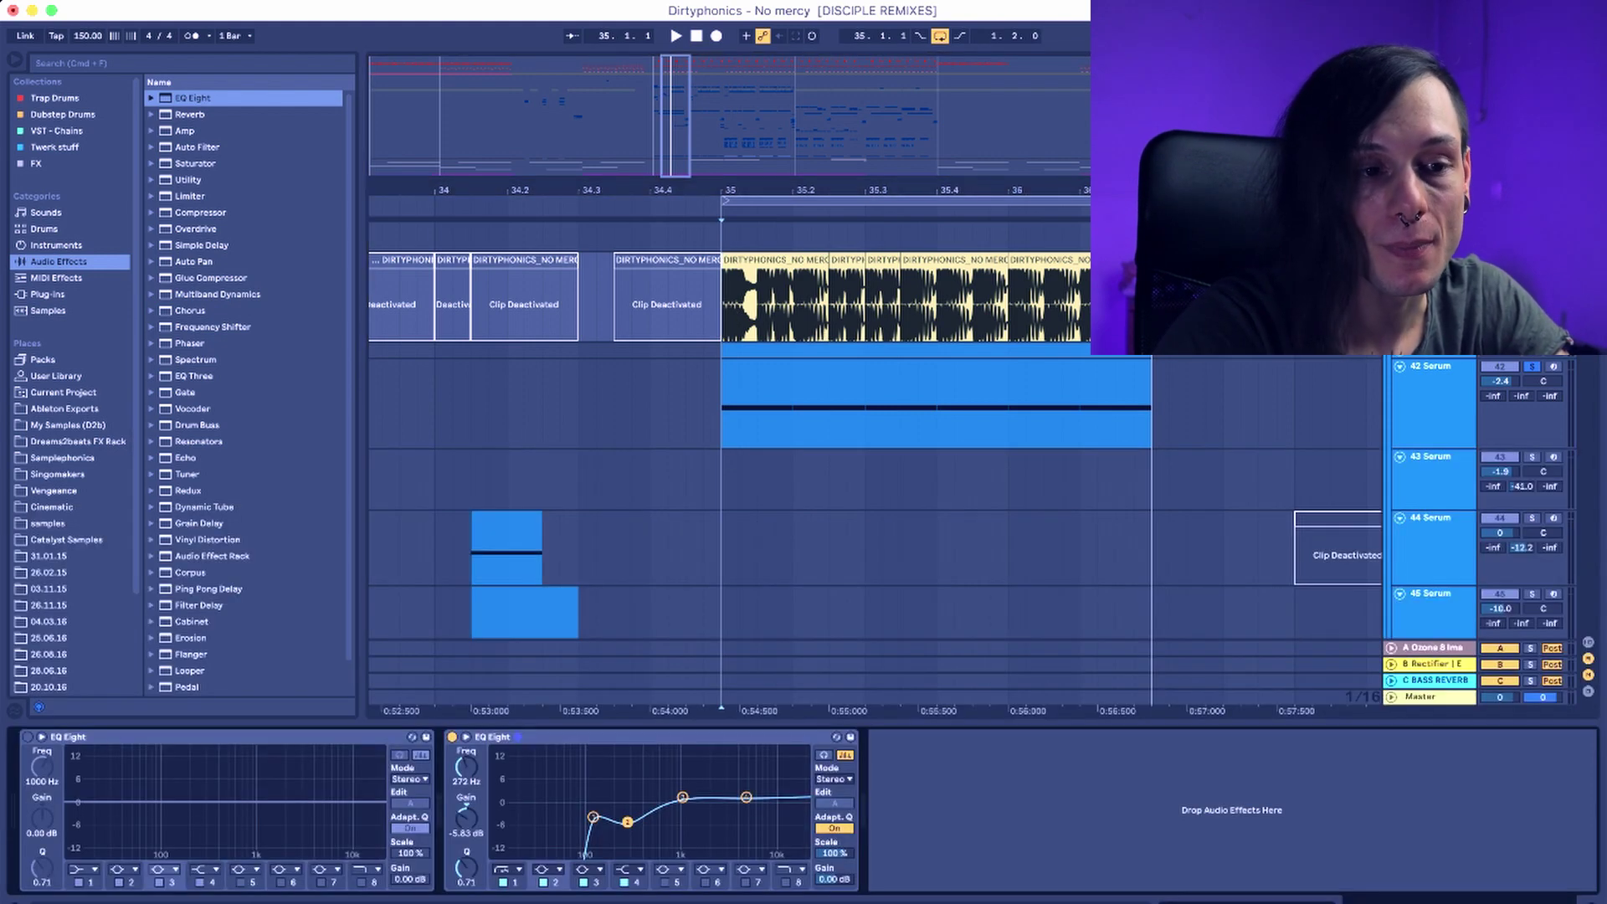
pyautogui.click(715, 424)
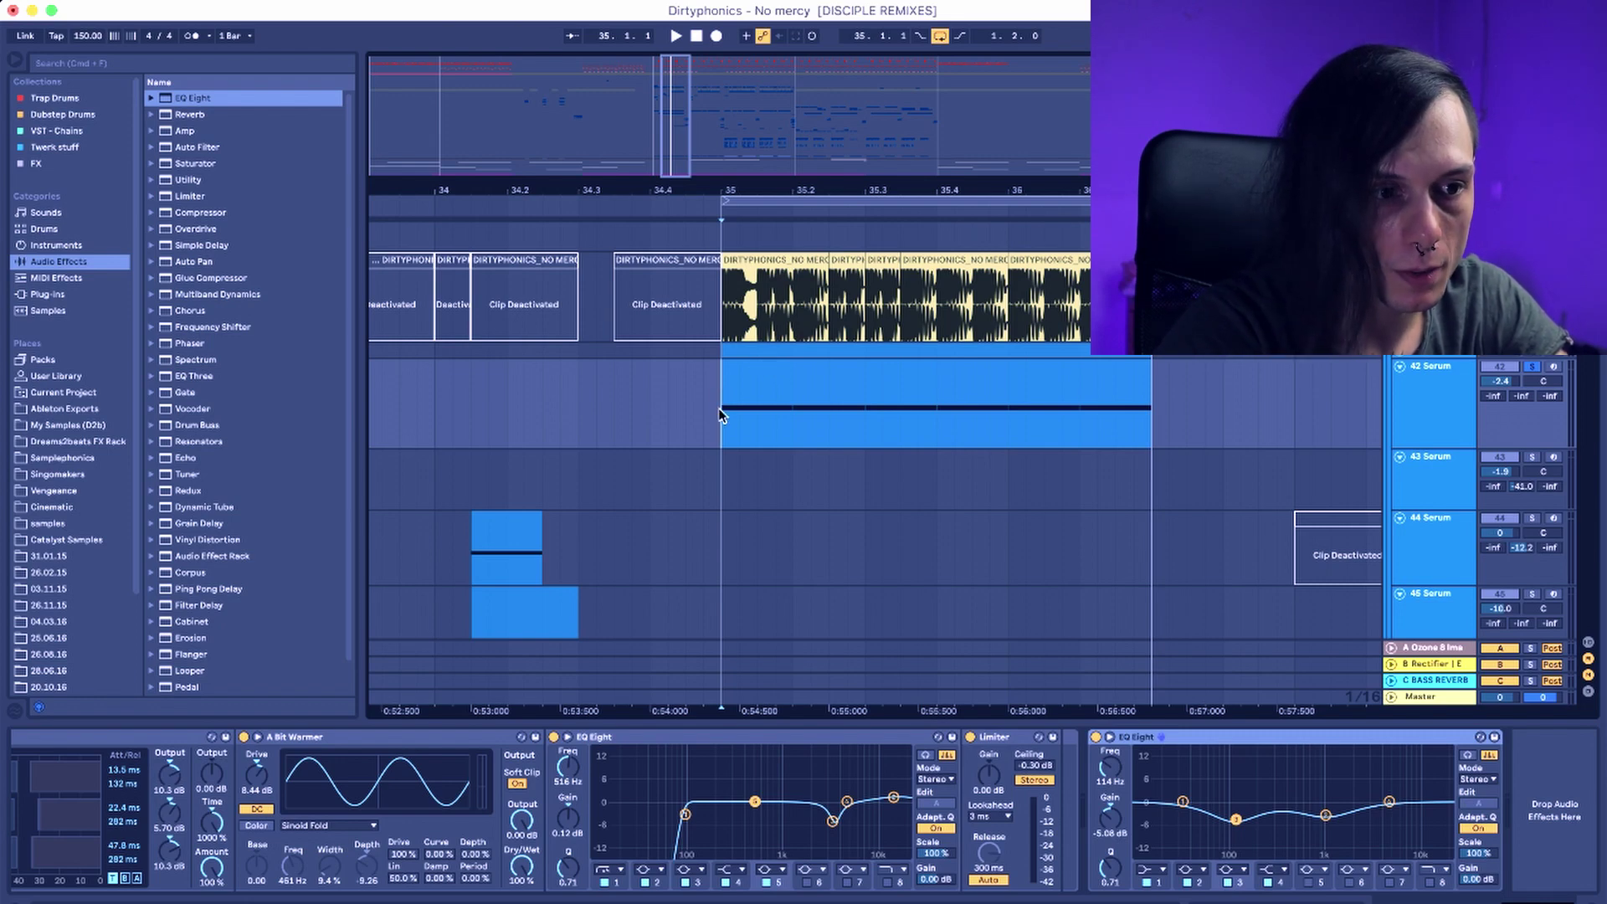
pyautogui.click(789, 411)
pyautogui.click(1157, 395)
pyautogui.click(993, 385)
pyautogui.doubleClick(993, 385)
pyautogui.click(1496, 894)
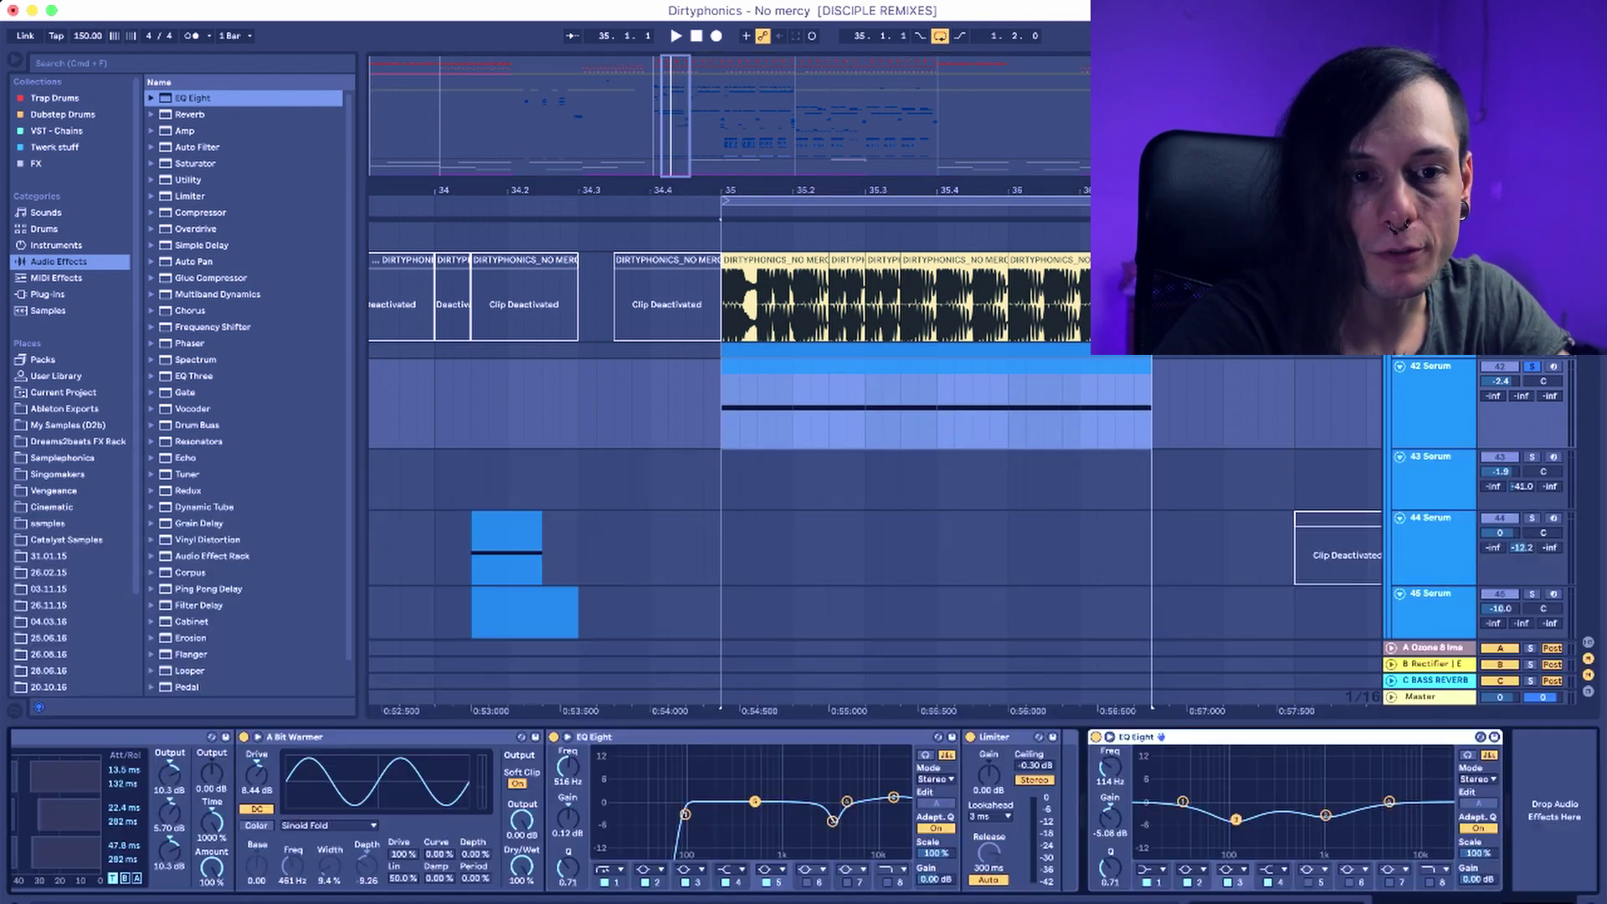
# Audition the bar 35 clip of the Skedda bass 4 V2 Serum layer and check its MIDI notes
pyautogui.scroll(-15, 1017, 439)
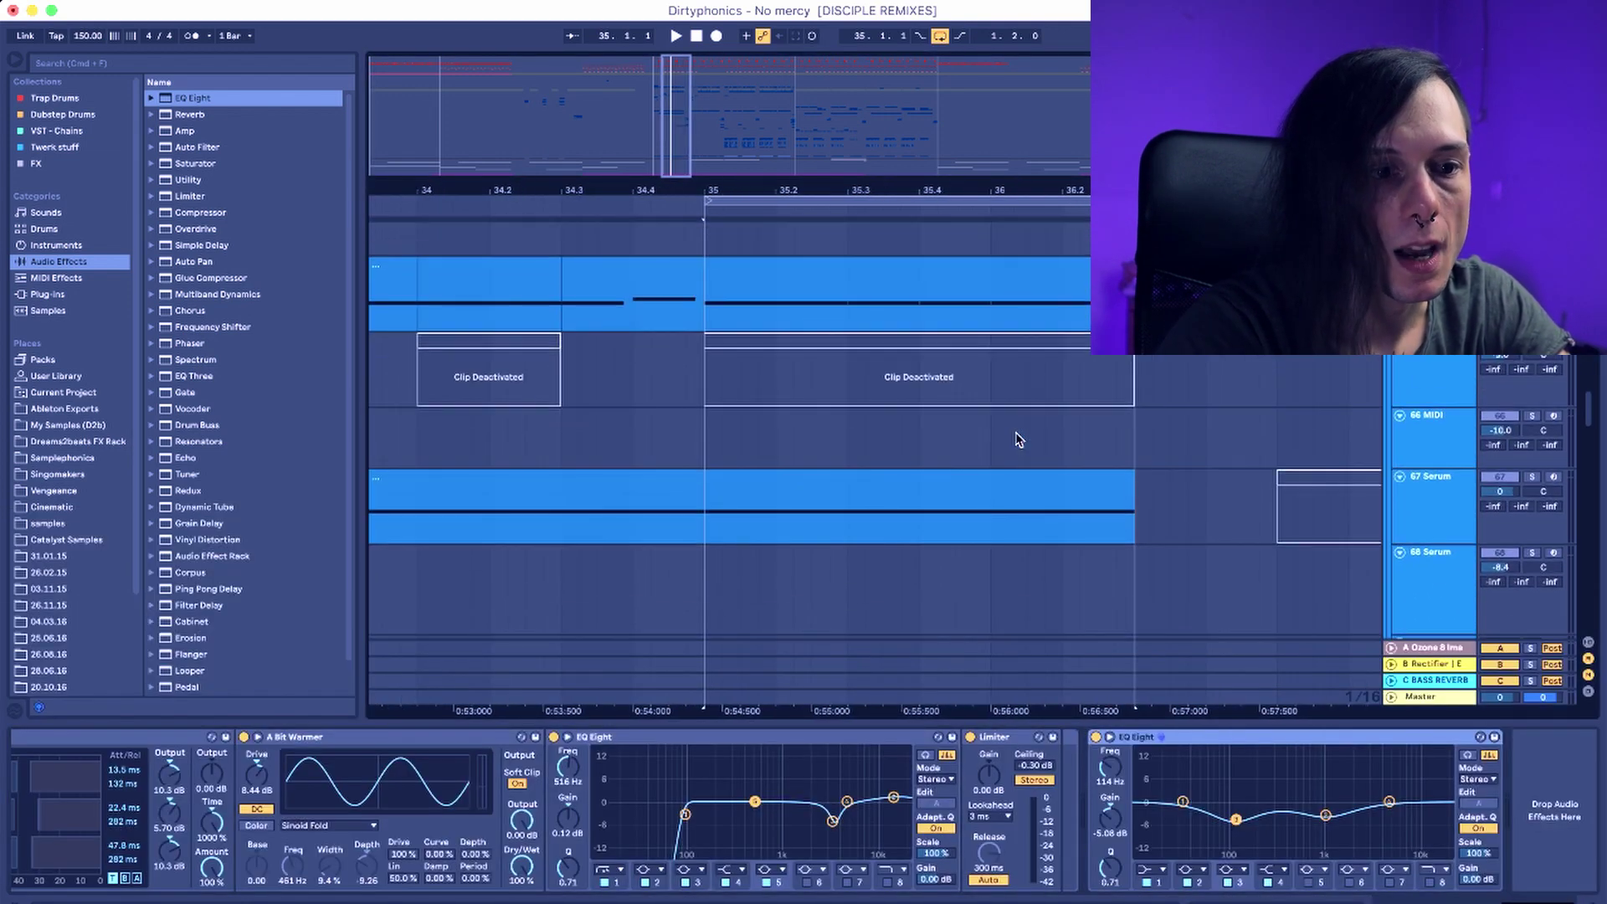
pyautogui.click(775, 276)
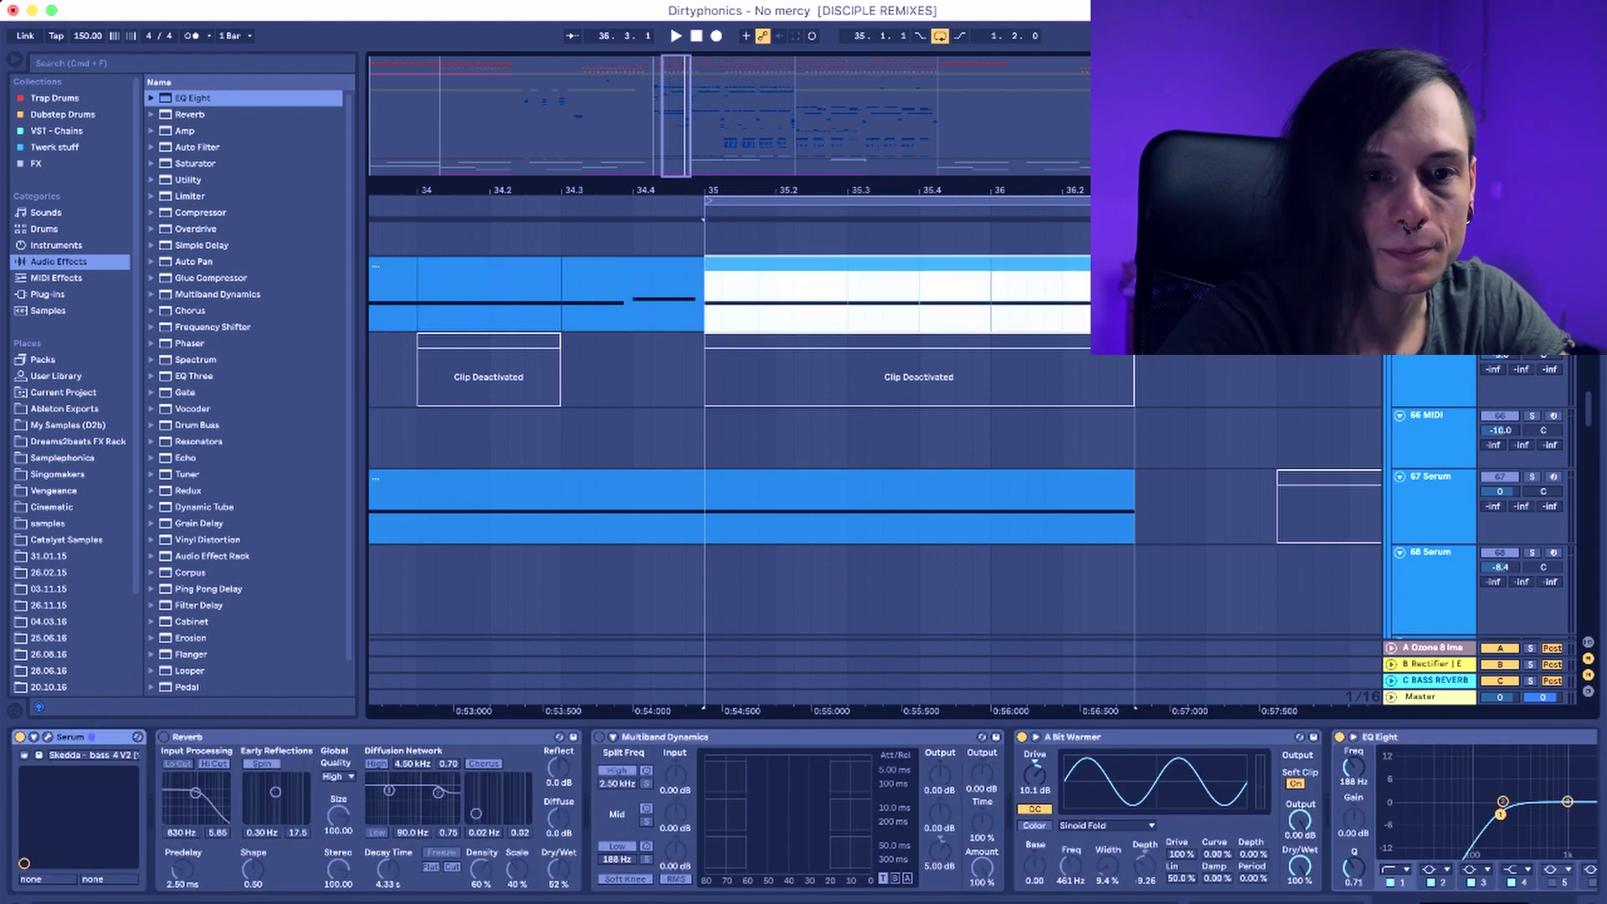
pyautogui.press('space')
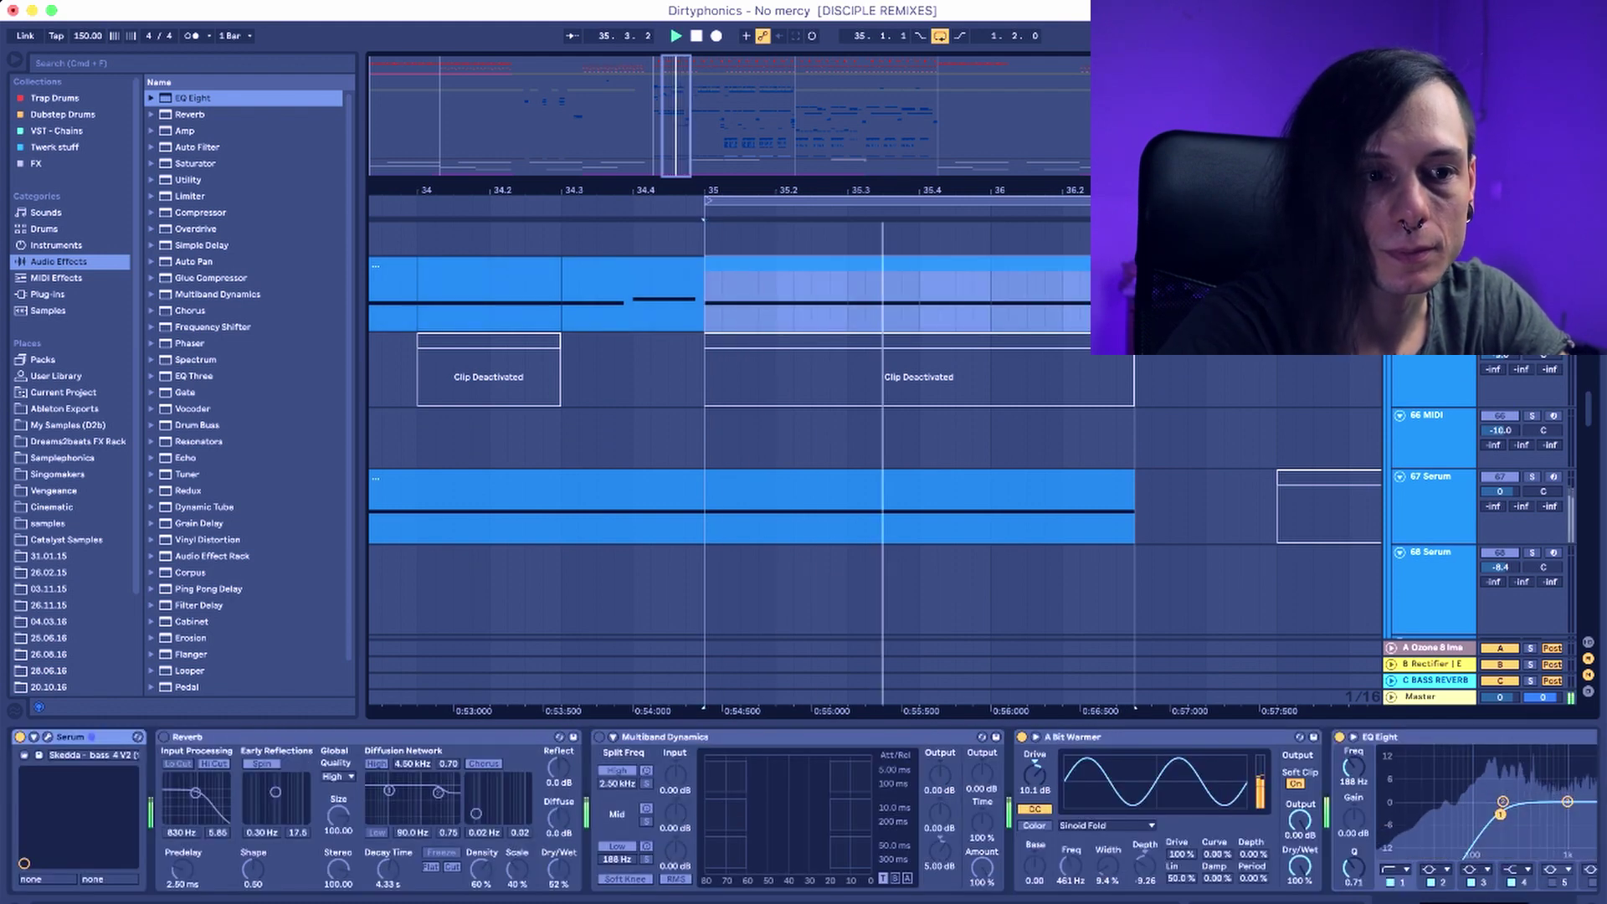
pyautogui.moveTo(705, 293); pyautogui.dragTo(981, 293)
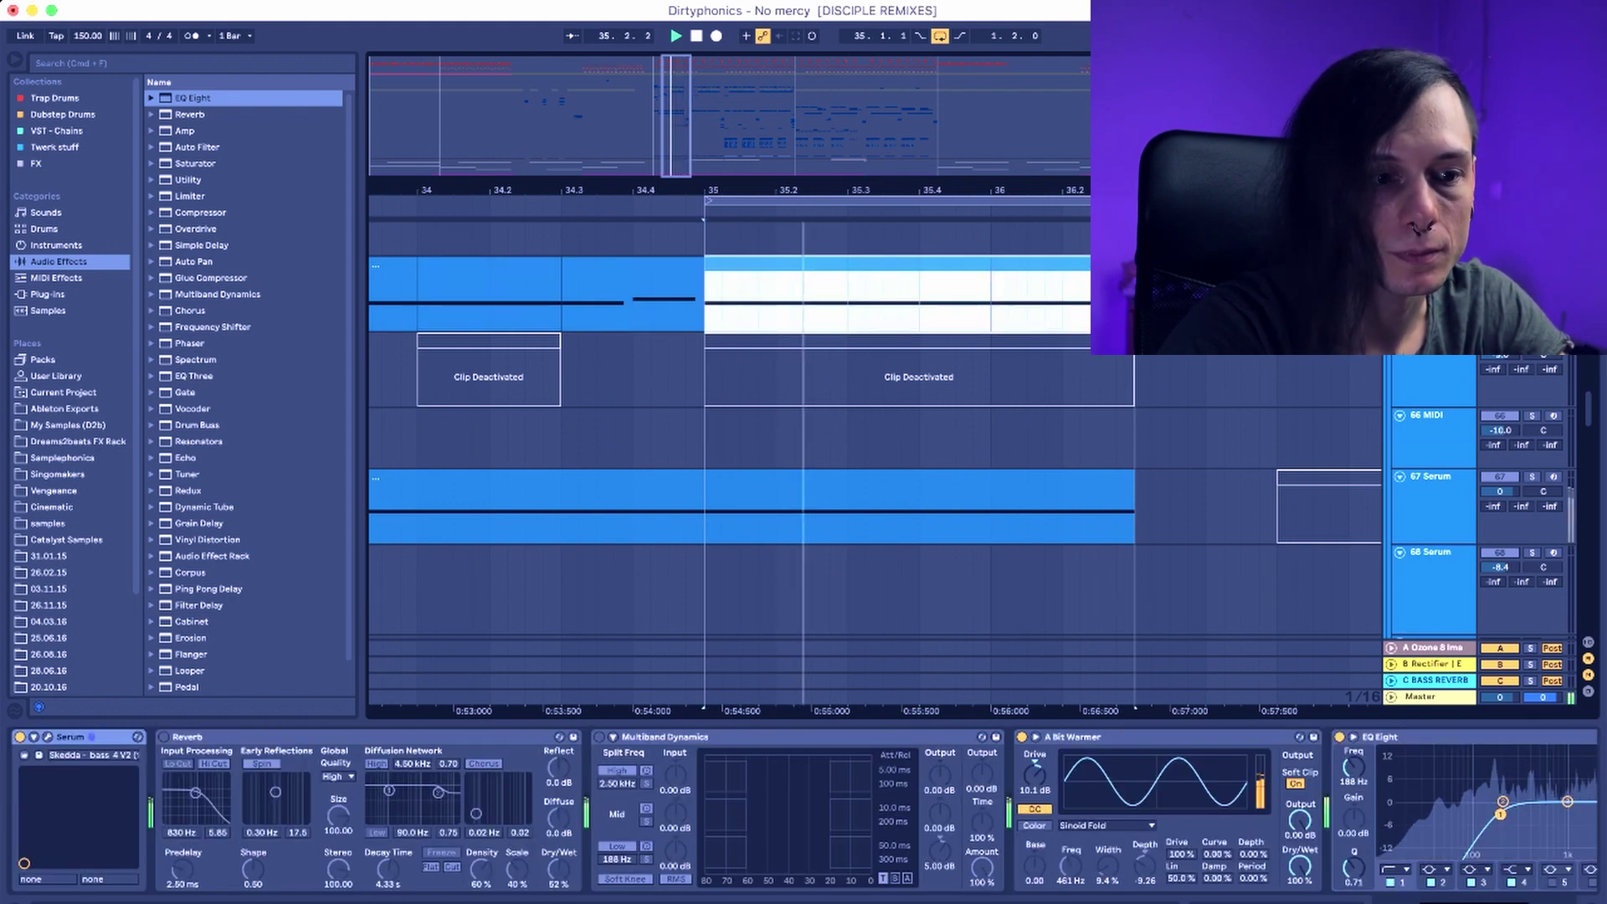
pyautogui.doubleClick(920, 293)
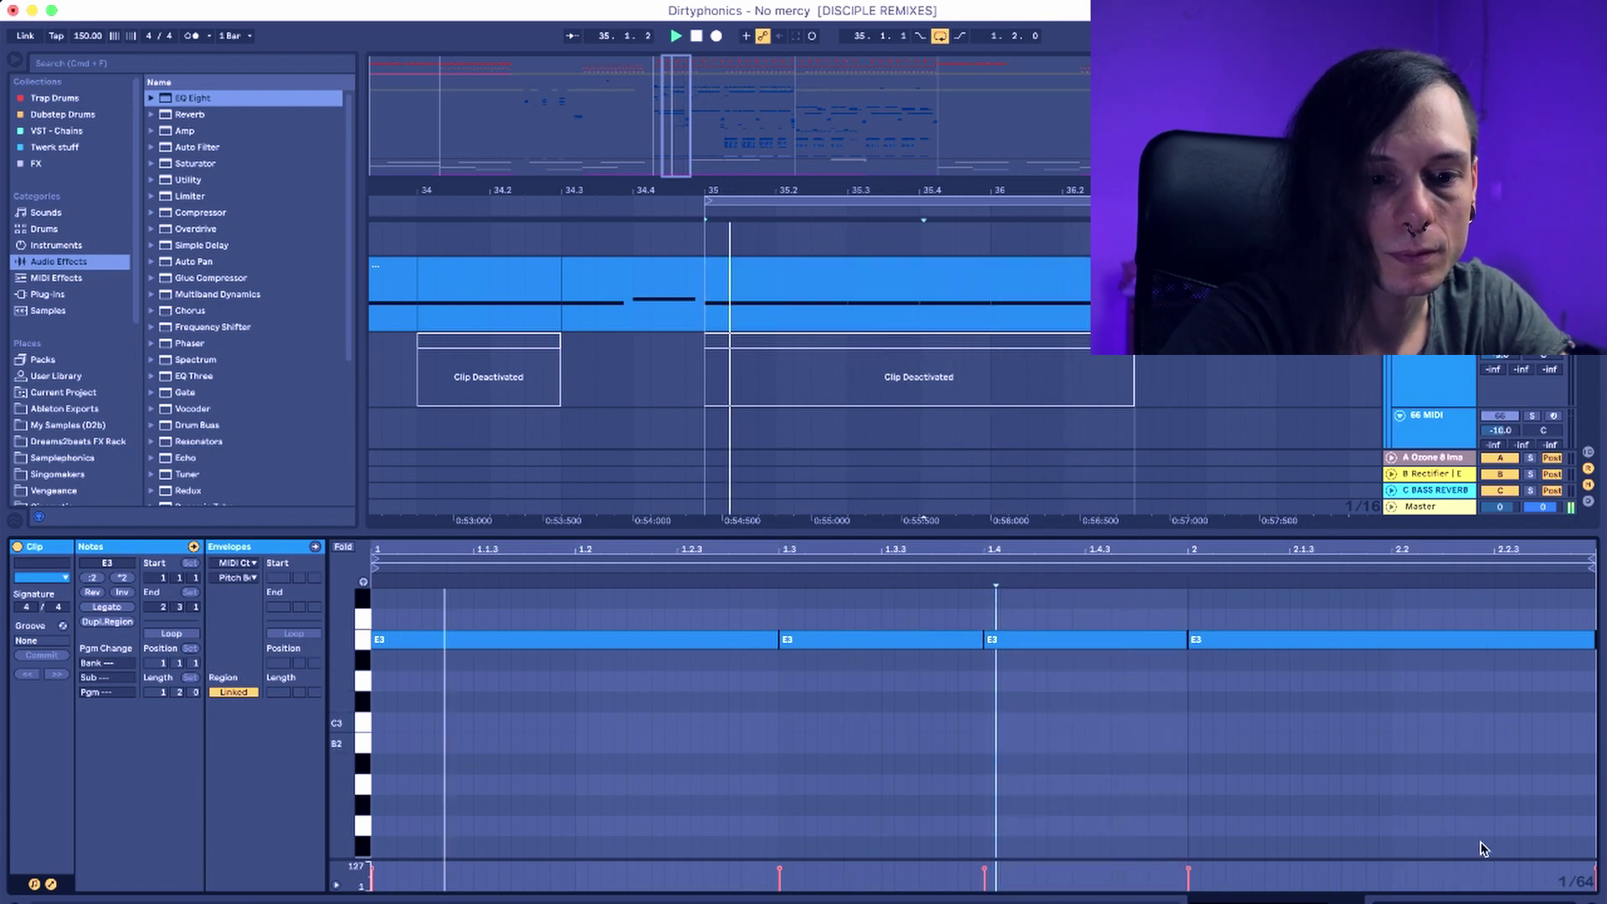
pyautogui.hotkey('shift', 'Tab')
pyautogui.press('space')
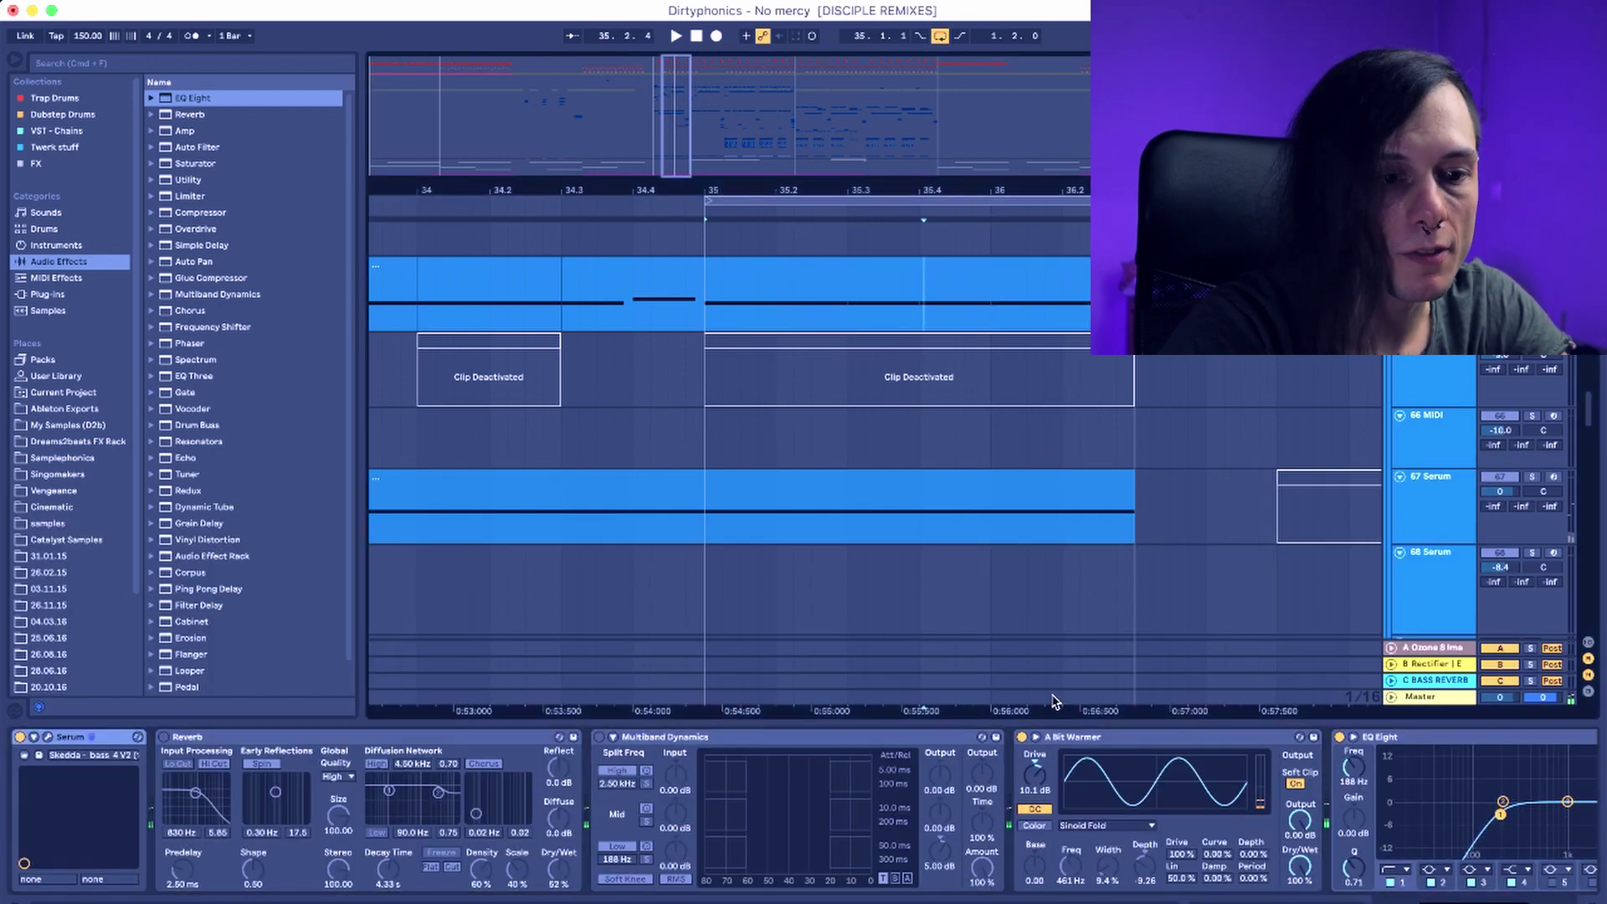
# Lower the 235 Hz band of the Skedda bass 4 V2 layer's last EQ Eight to -3.35 dB during loop playback
pyautogui.press('Return')
pyautogui.press('space')
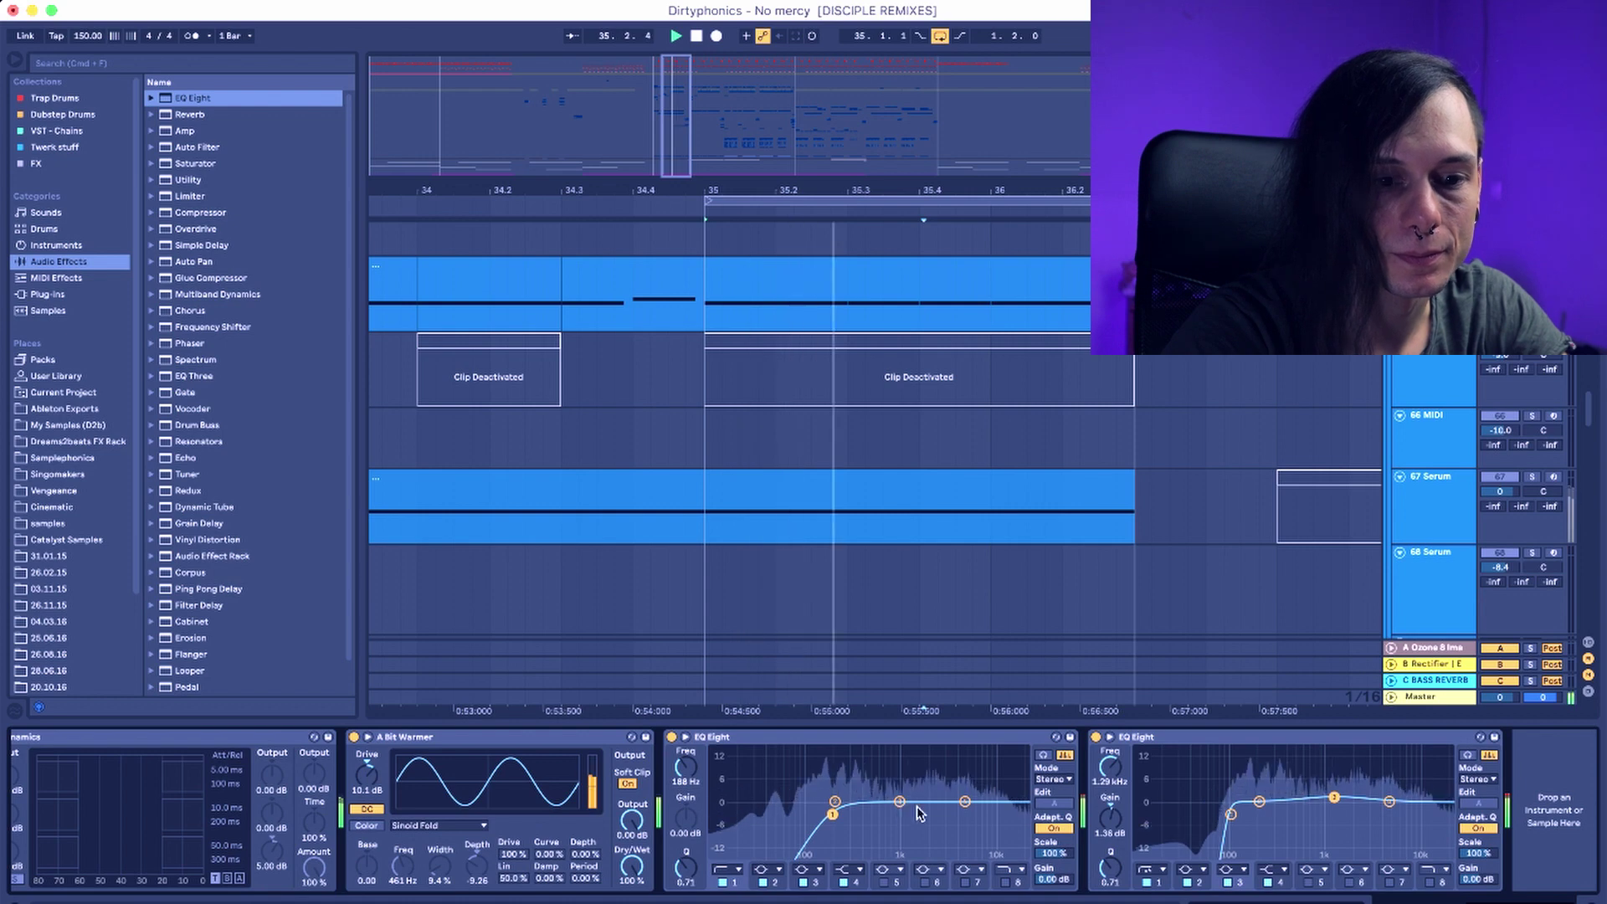
pyautogui.moveTo(1334, 798); pyautogui.dragTo(1264, 813)
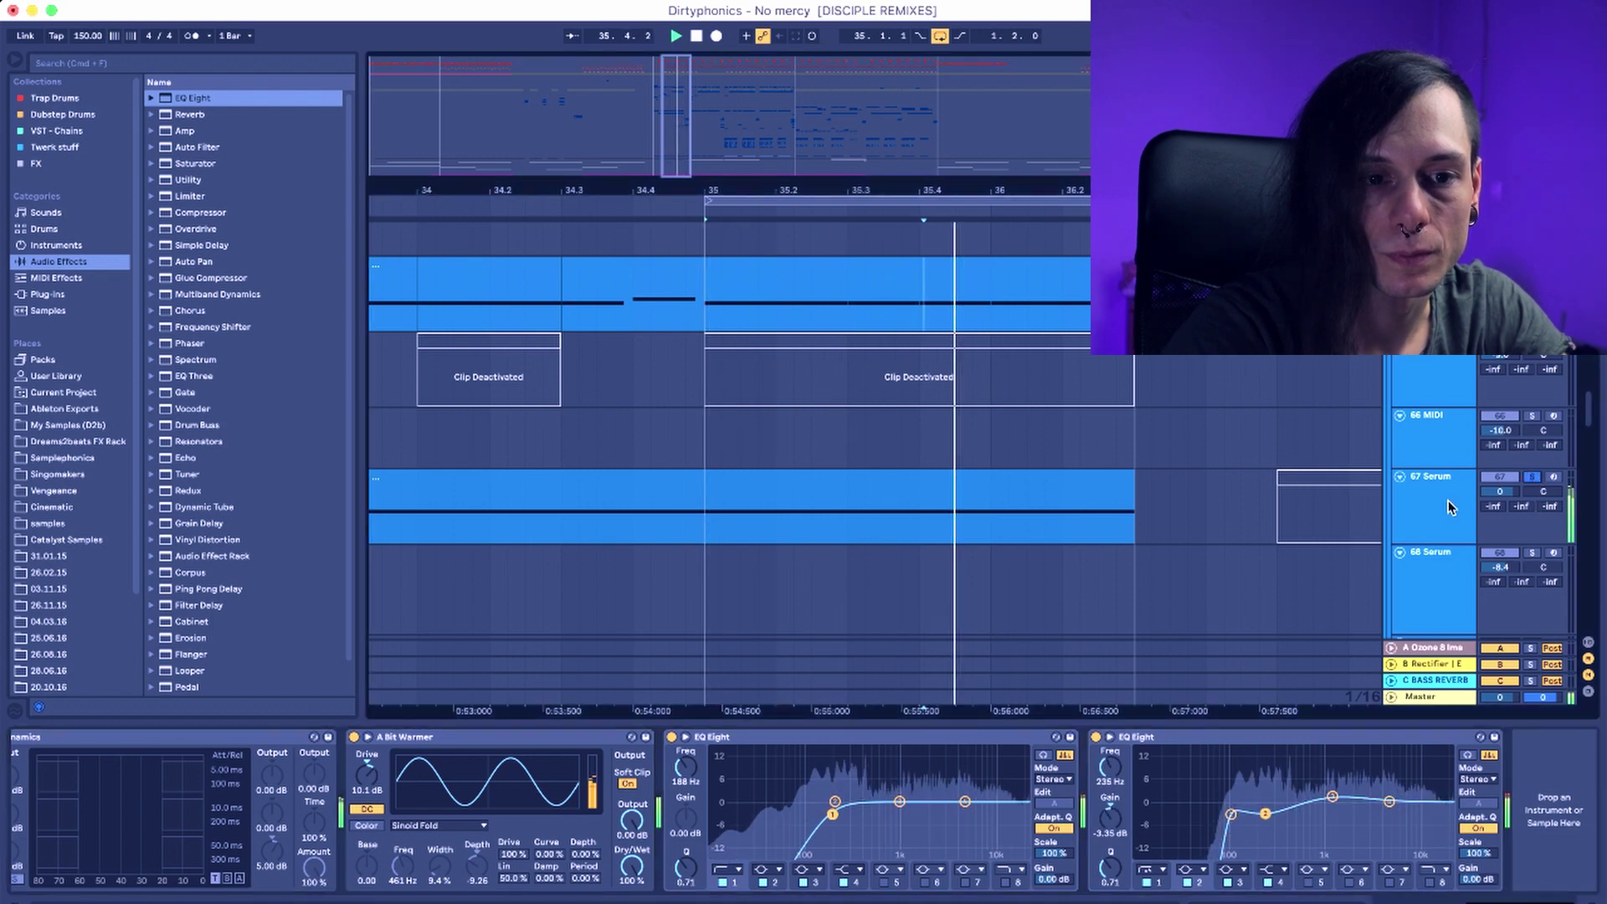
# Audition 67 Serum on its own and inspect its screech bass Serum device and EQ Eight
pyautogui.click(1524, 489)
pyautogui.press('space')
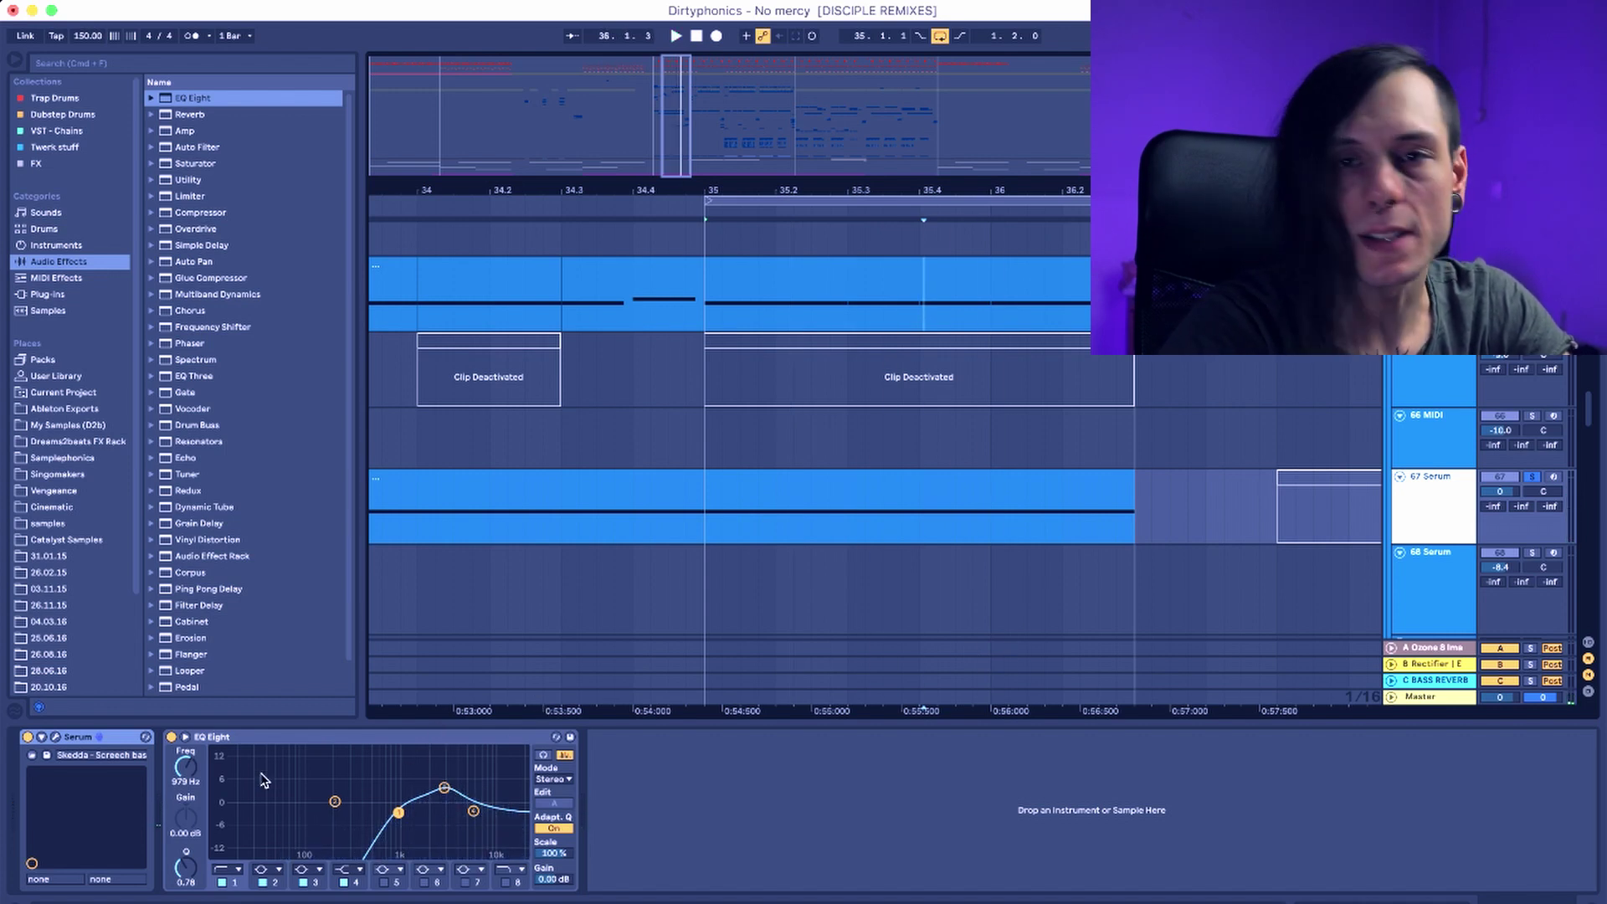
pyautogui.click(82, 738)
pyautogui.press('space')
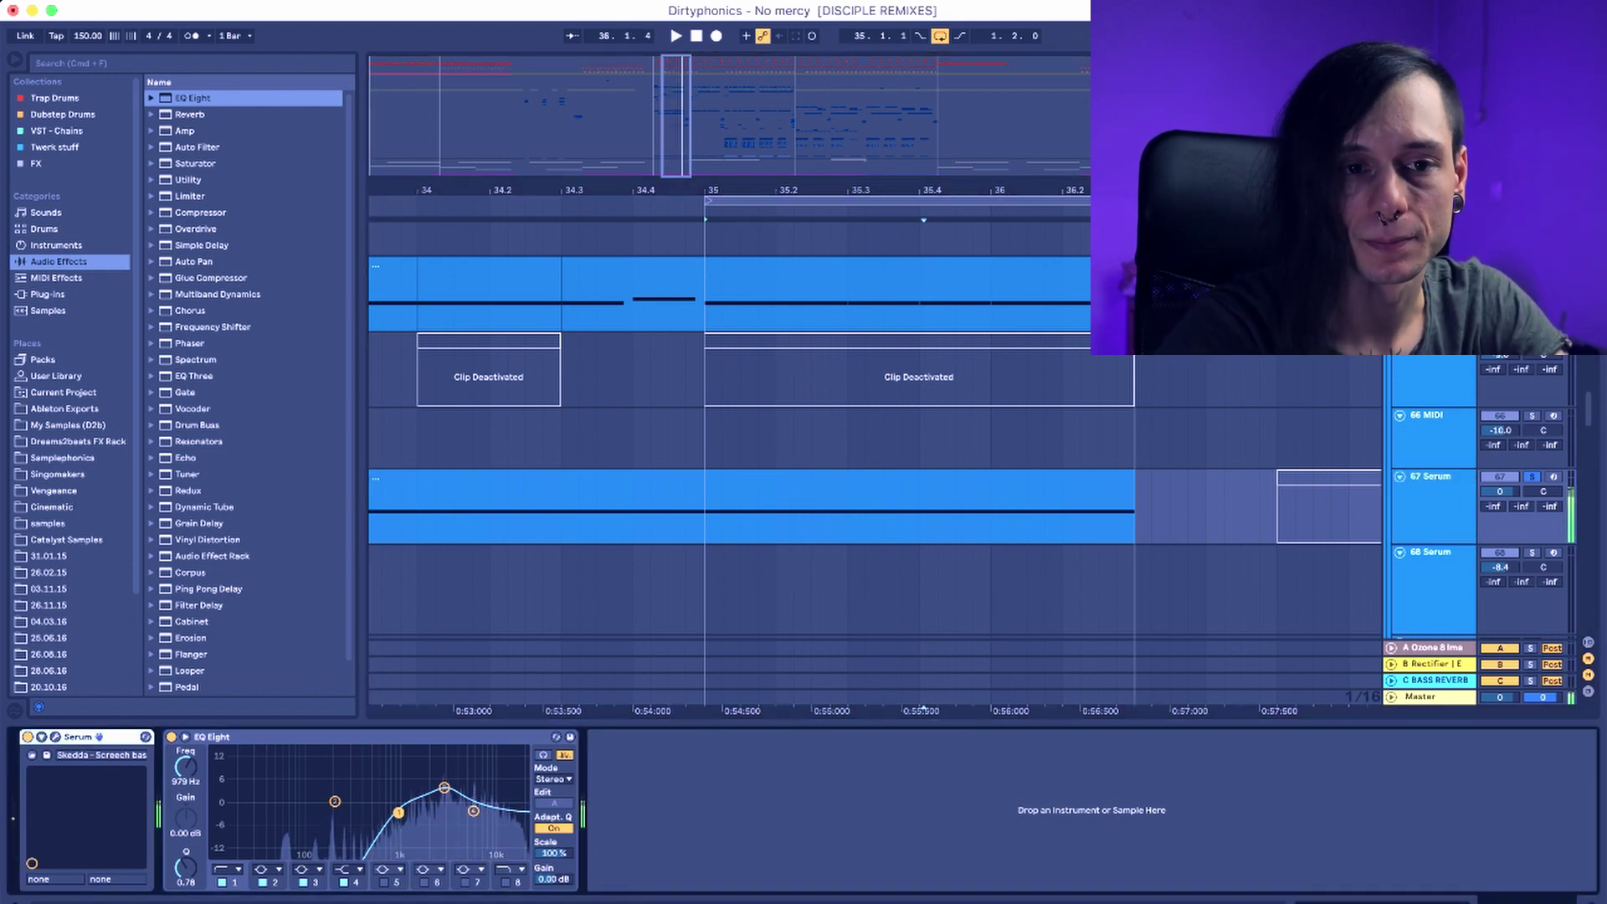
pyautogui.press('space')
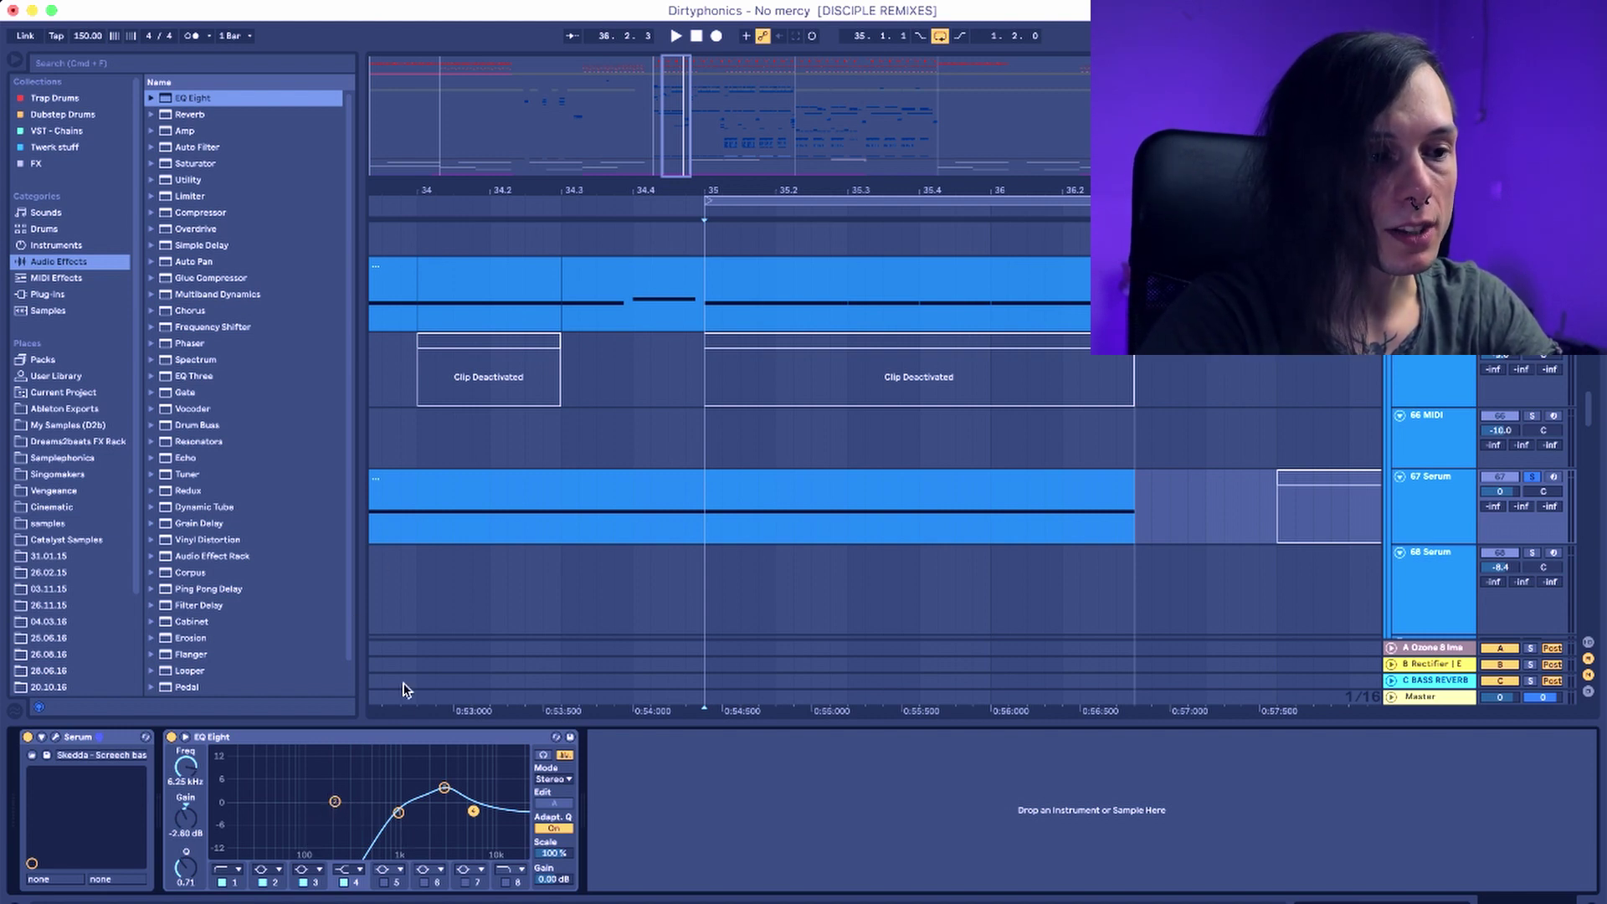
# Switch 67 Serum's EQ Eight to M/S mode and boost the side signal just above 1 kHz and by 4.09 dB at 13.5 kHz
pyautogui.click(554, 781)
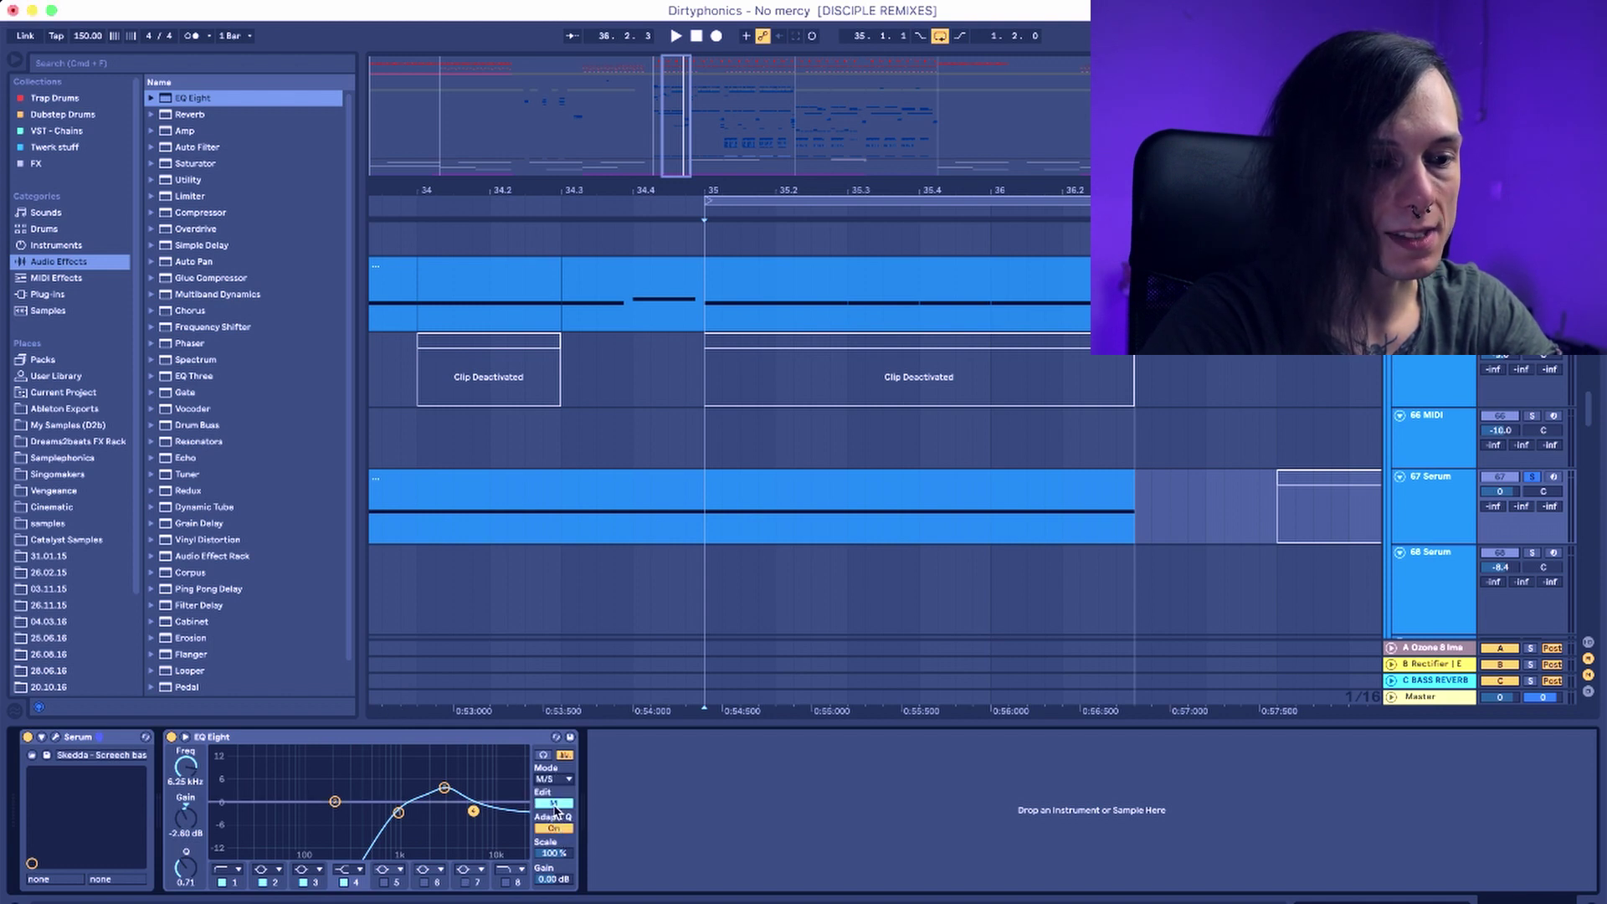
pyautogui.click(554, 803)
pyautogui.press('space')
pyautogui.moveTo(303, 854); pyautogui.dragTo(426, 777)
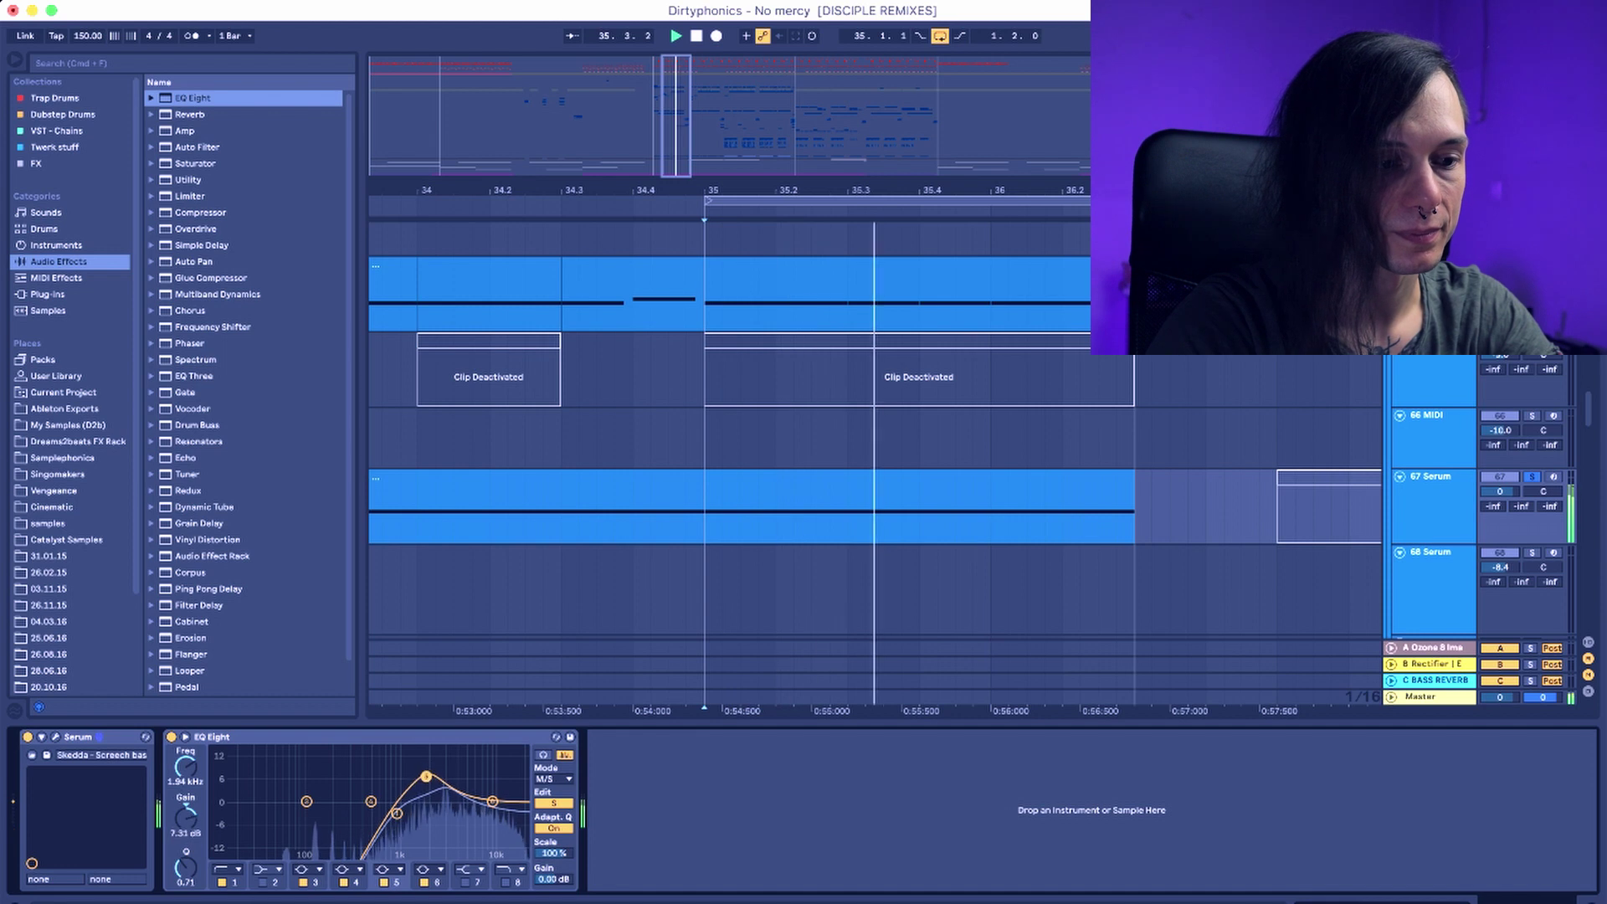
pyautogui.moveTo(520, 811); pyautogui.dragTo(412, 791)
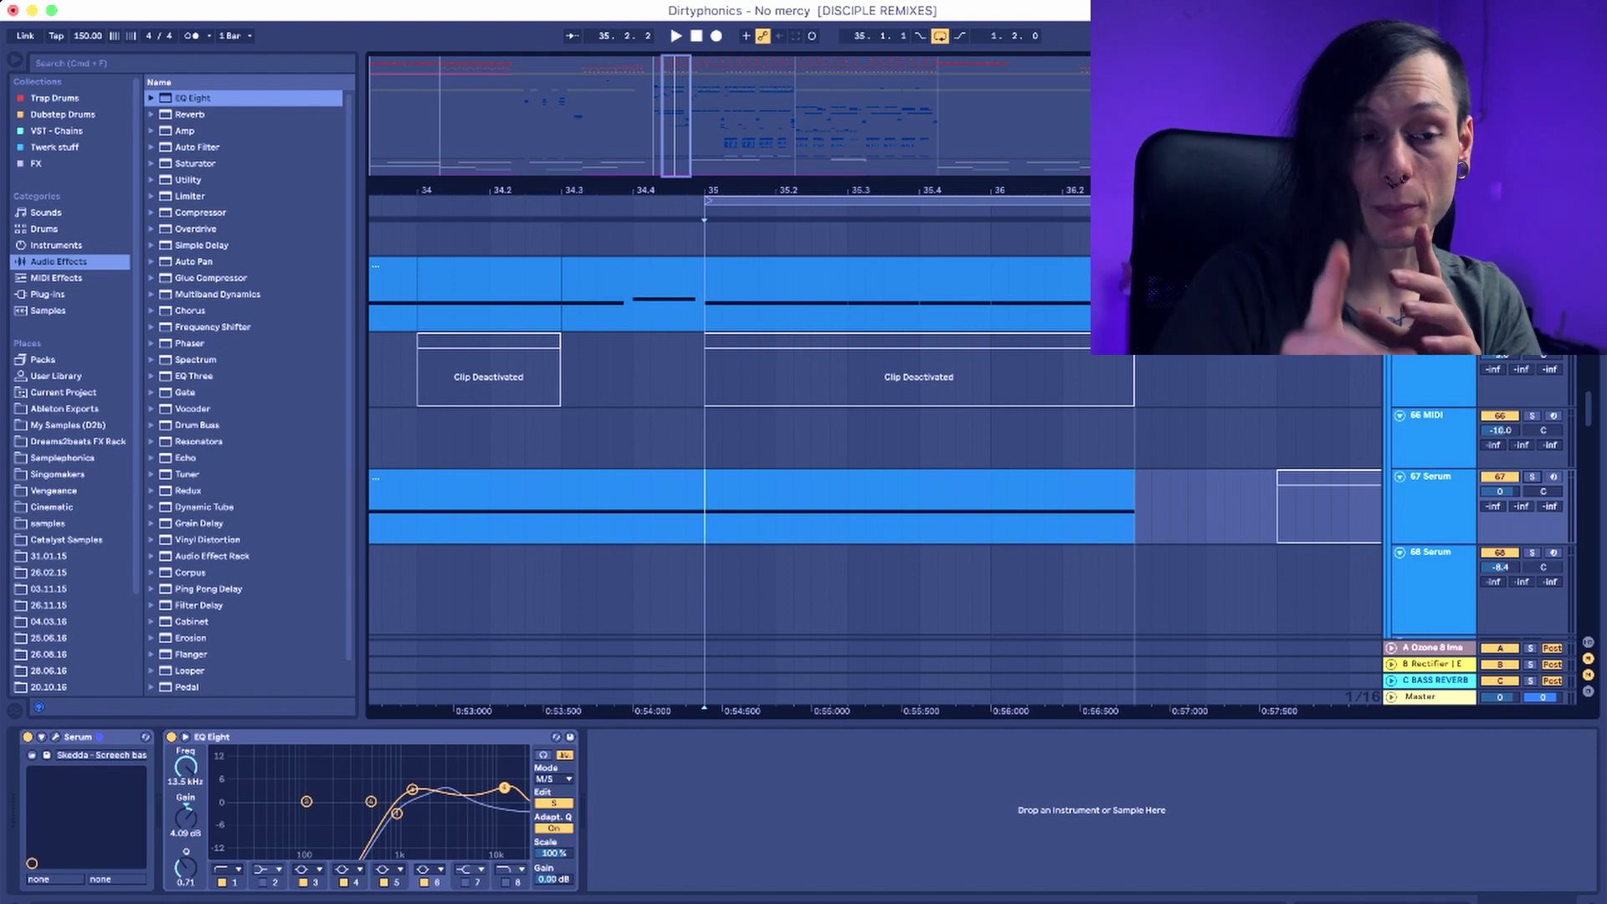
# Pan 67 Serum to 6R and compare it soloed and in the full mix, ending on the bass 4 V2 layer's devices
pyautogui.click(1532, 478)
pyautogui.press('space')
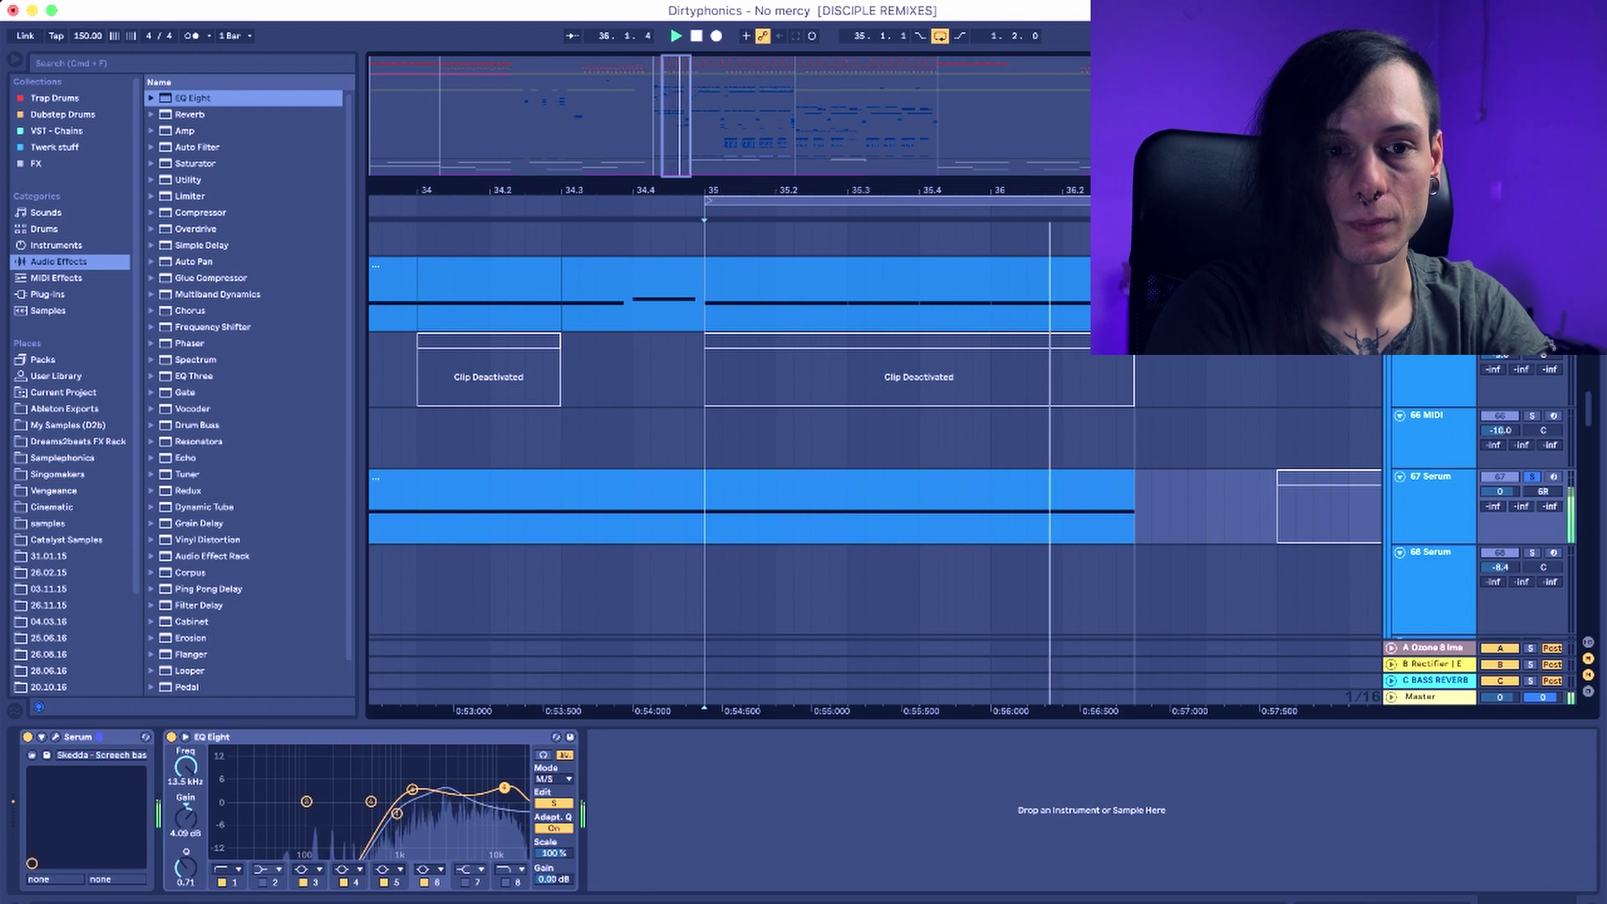
pyautogui.click(1531, 476)
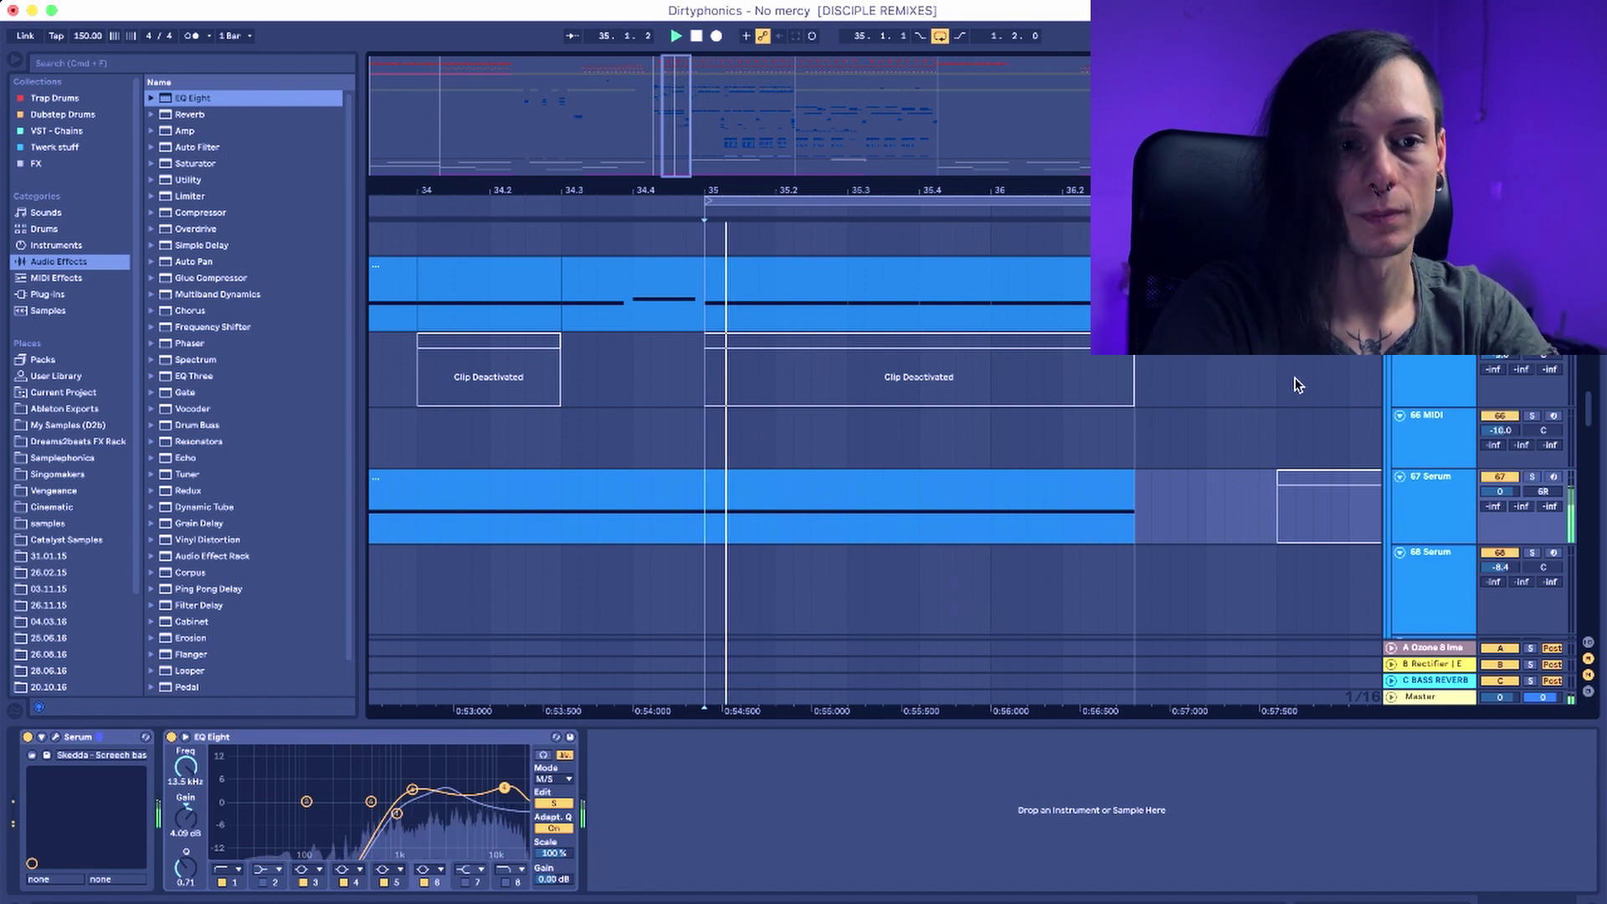
pyautogui.click(1119, 373)
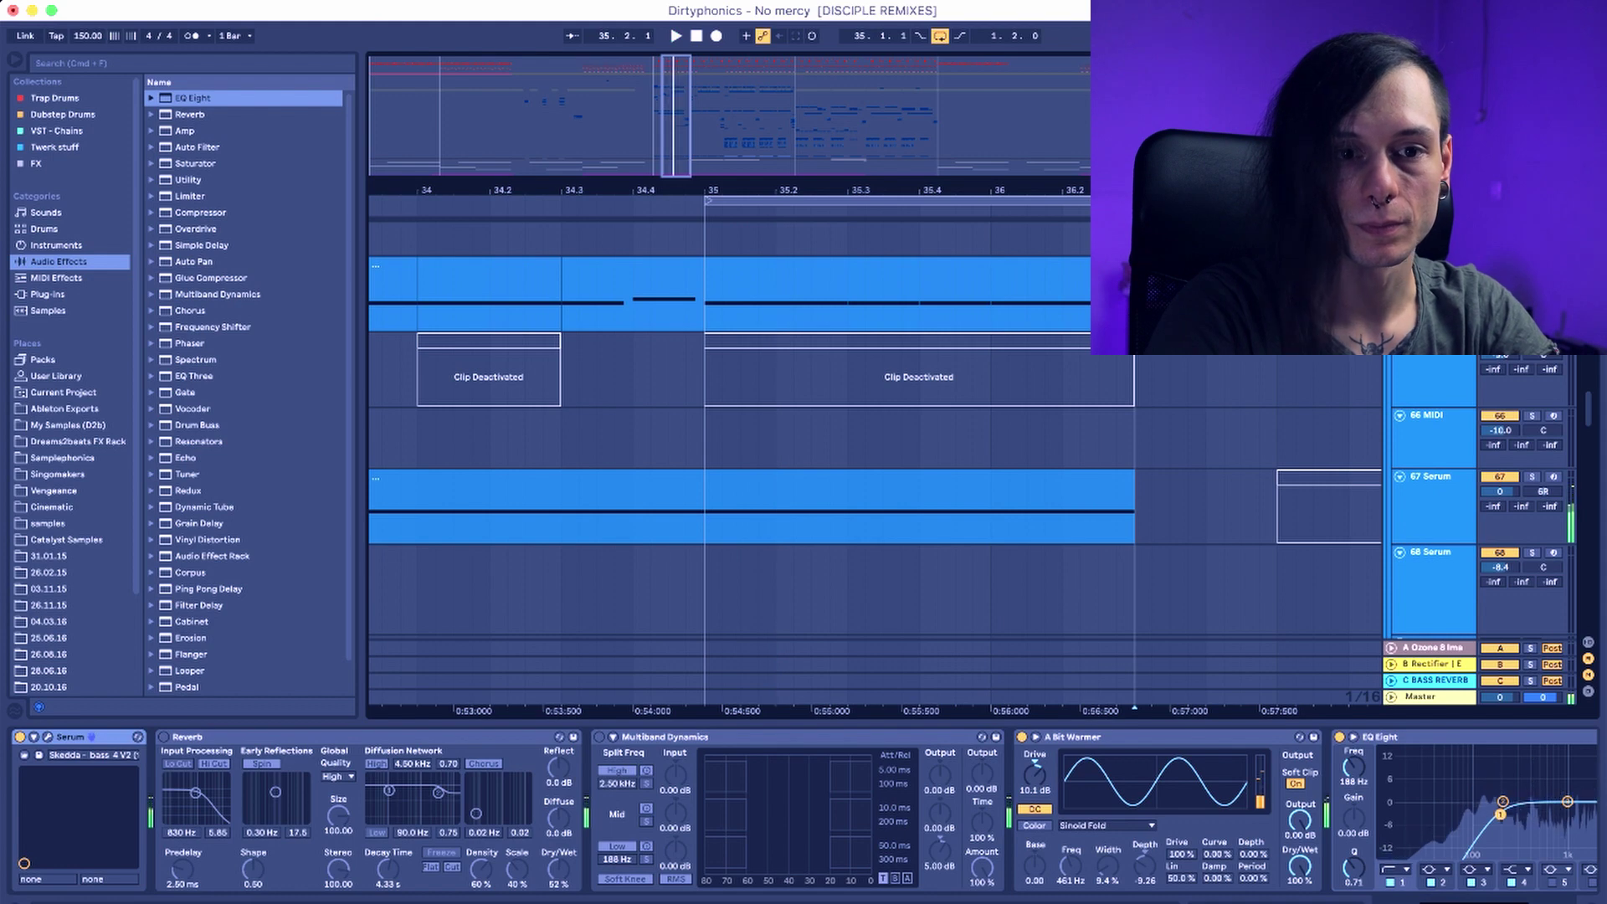
# Find the 19 Cymatics vocal track and select its clip at bar 35.2 to inspect its EQ Eight and Reverb
pyautogui.scroll(15, 874, 452)
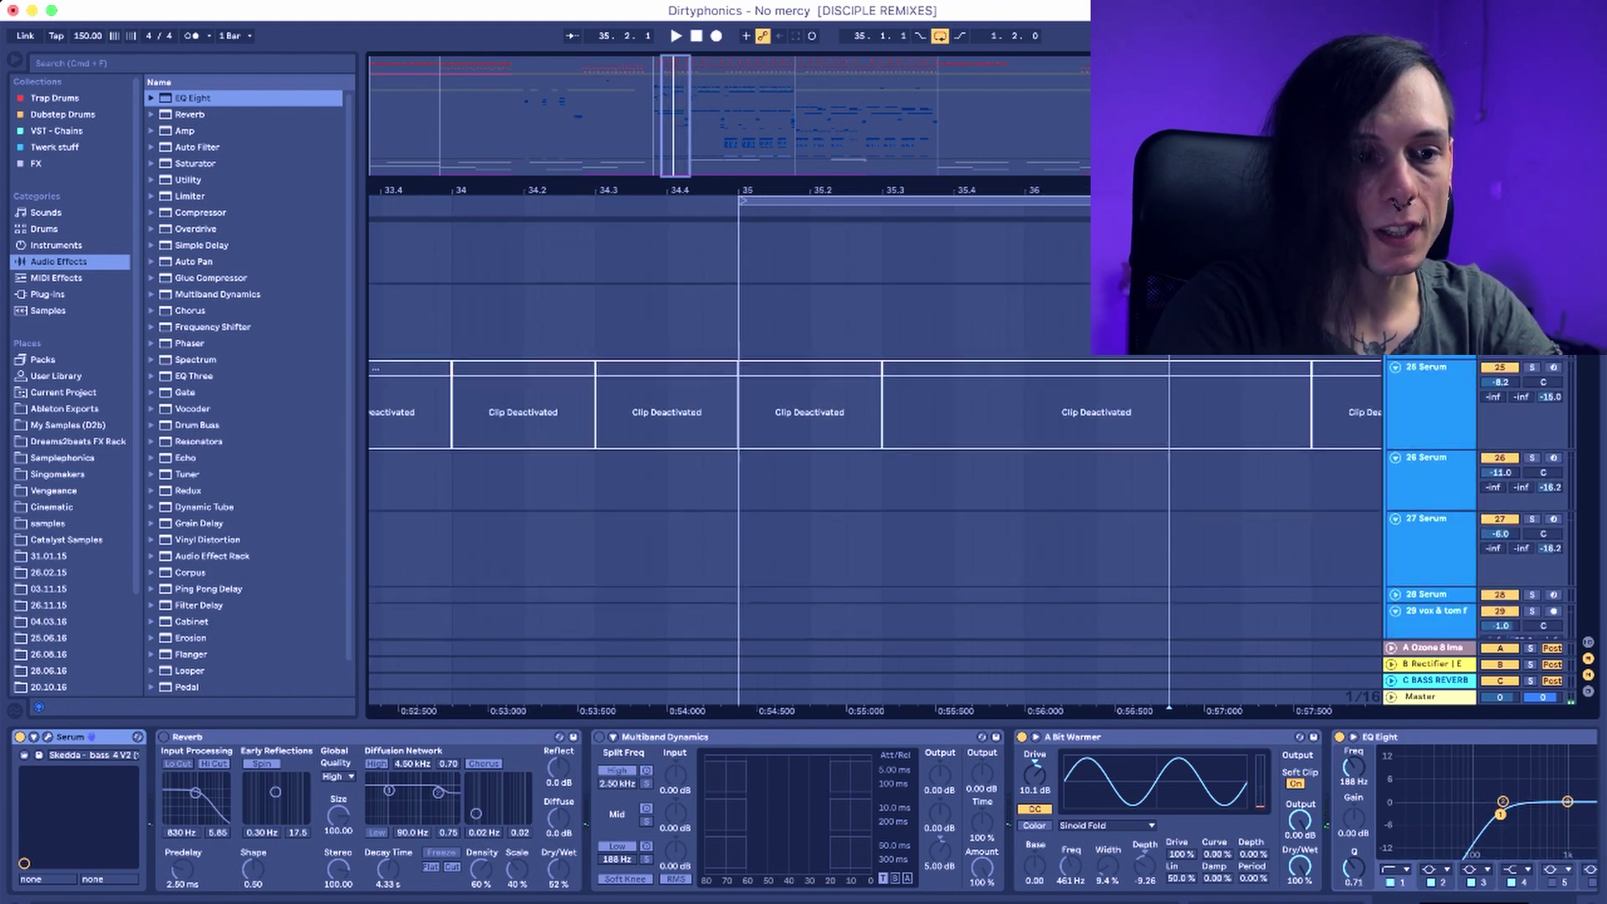
pyautogui.scroll(5, 875, 494)
pyautogui.click(1393, 523)
pyautogui.scroll(-2, 703, 521)
pyautogui.click(866, 503)
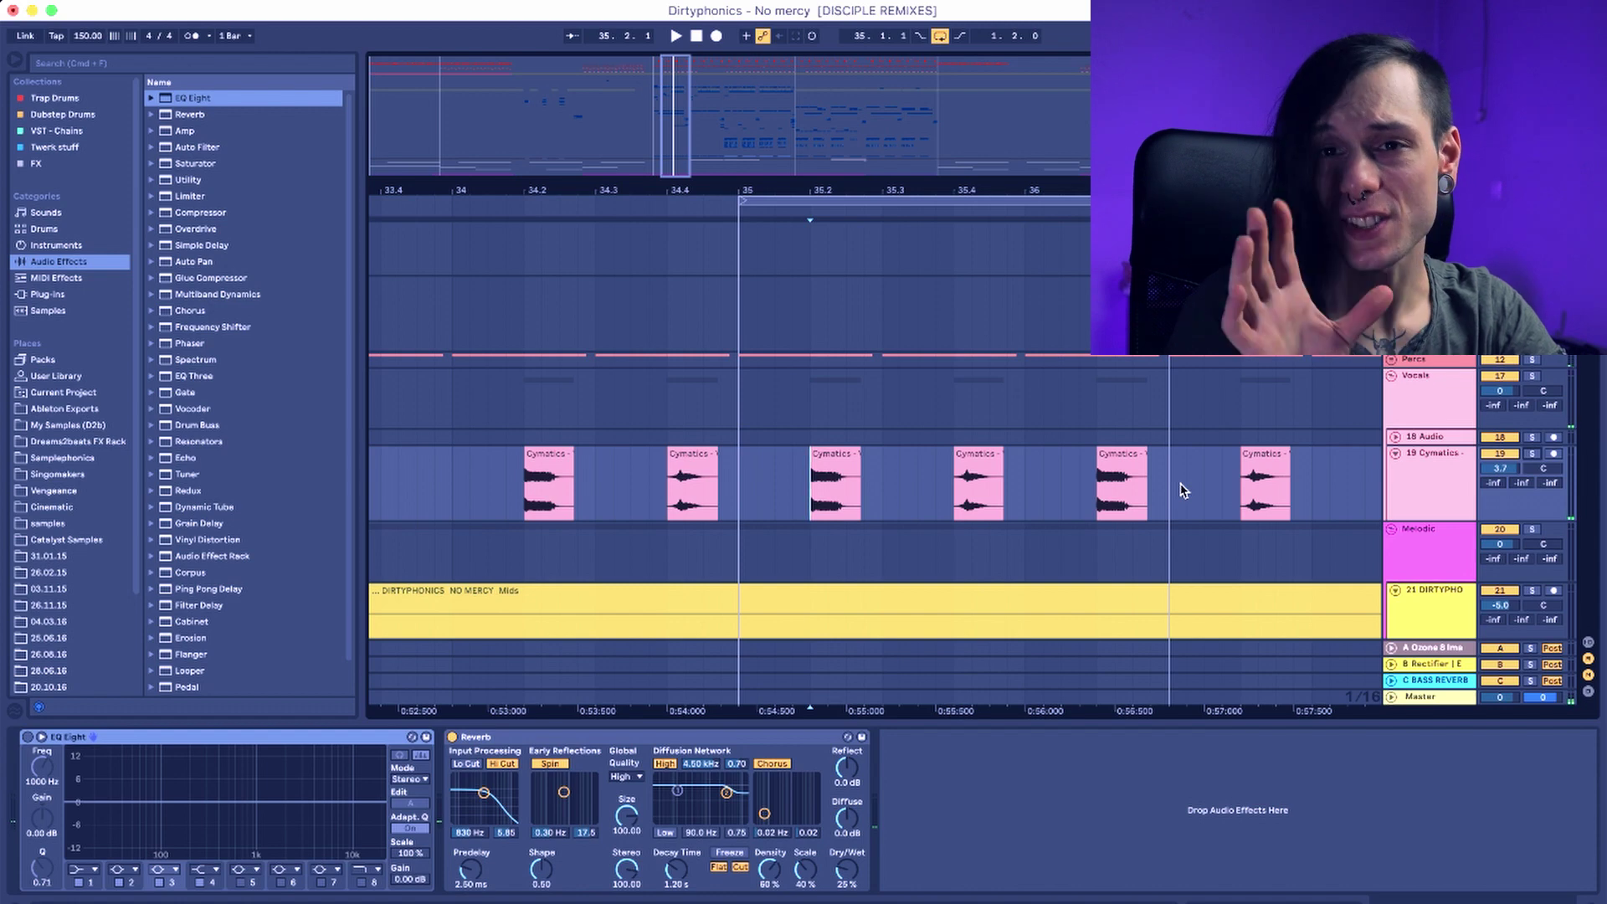
# Find the Titan Riser 24 and Titan Downlifter 22 clips on the 121 Cymatics track and audition the transition into bar 41
pyautogui.scroll(-20, 1068, 395)
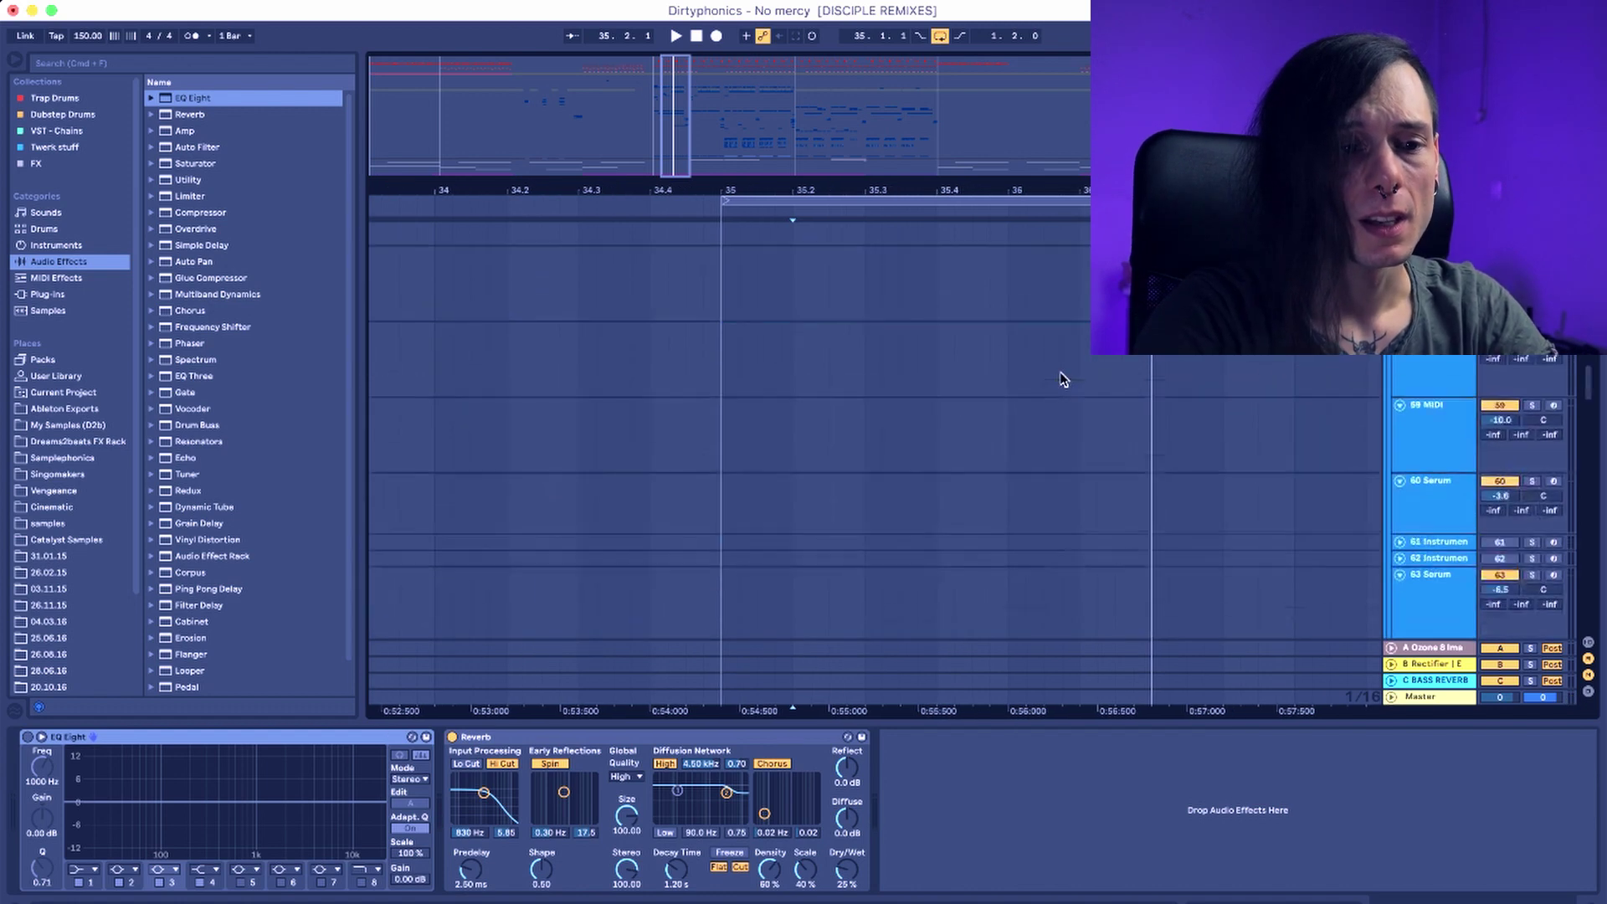
pyautogui.scroll(6, 1061, 379)
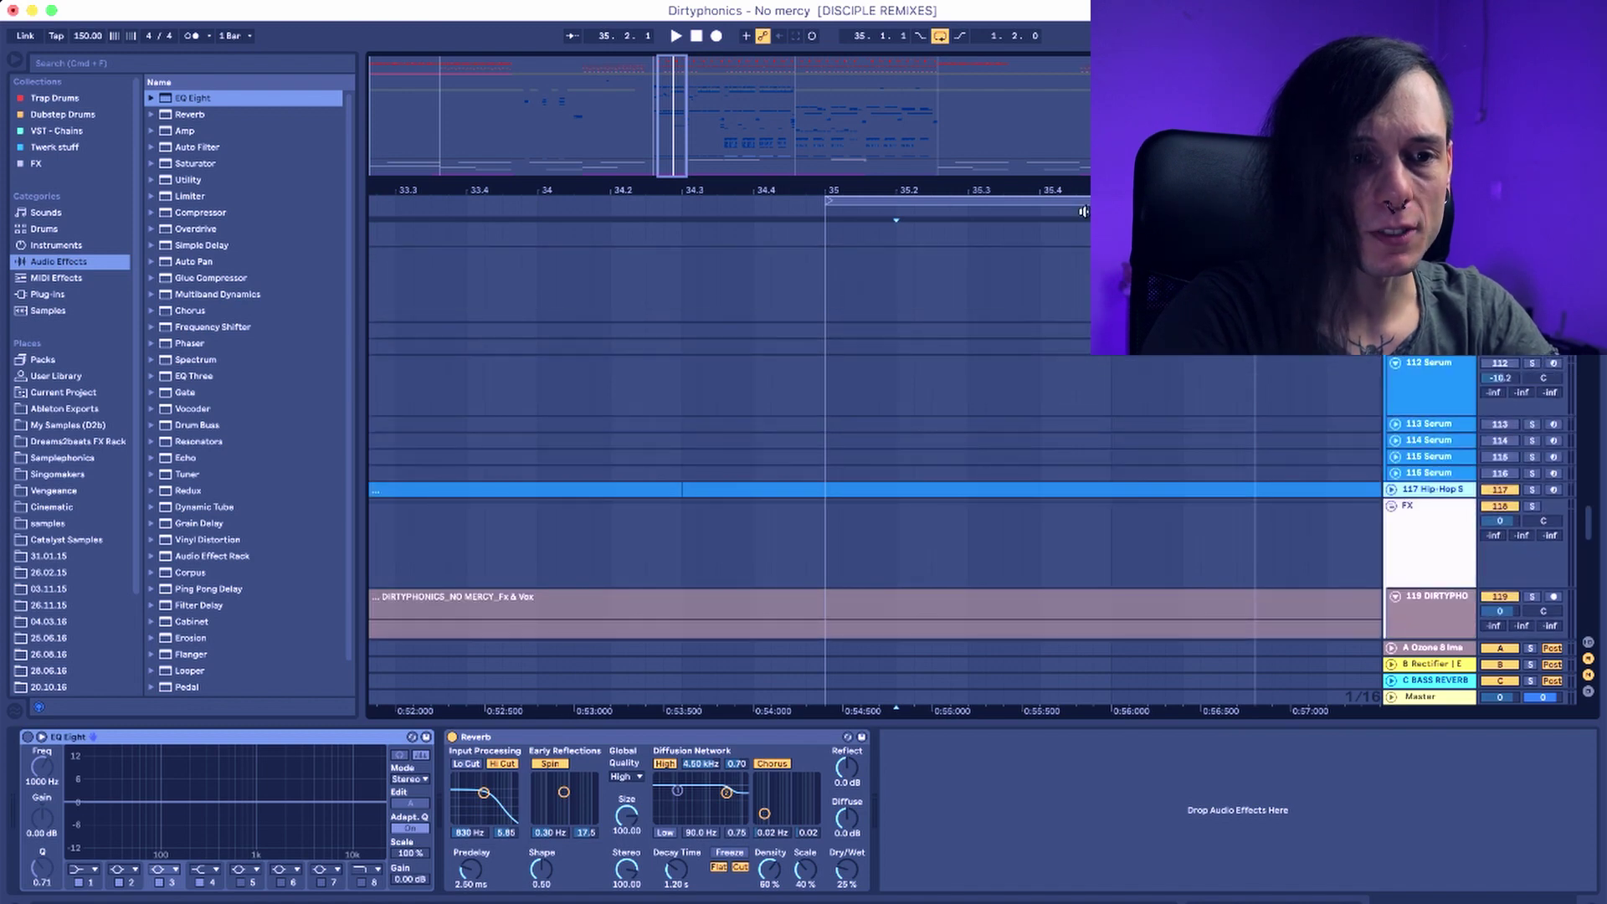
pyautogui.scroll(-5, 1086, 484)
pyautogui.scroll(-4, 1086, 484)
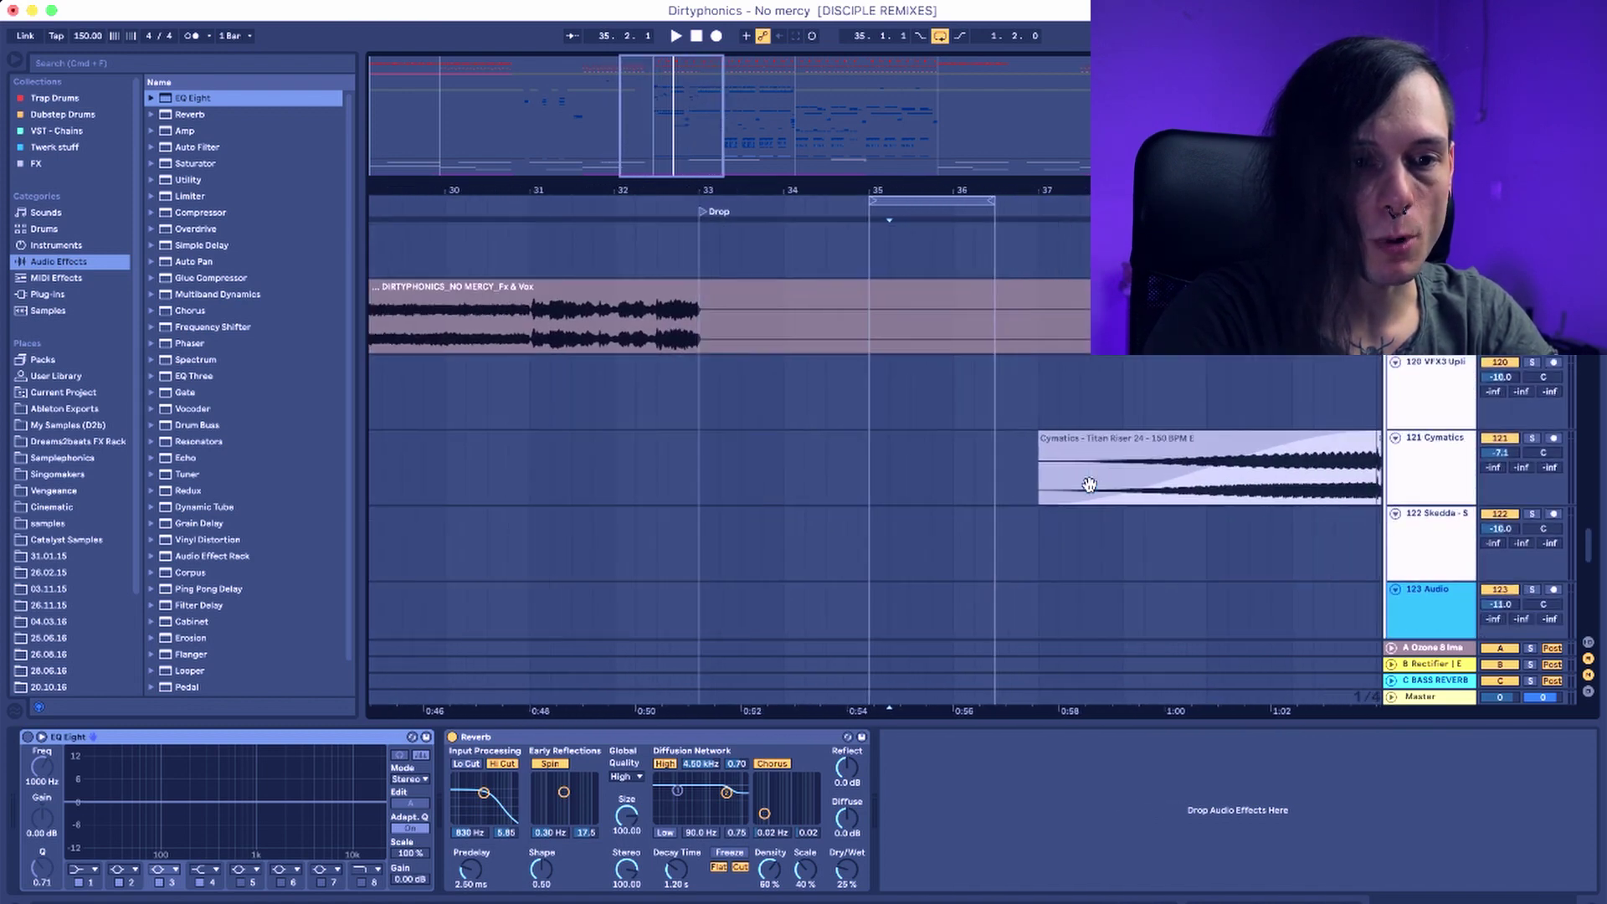
pyautogui.click(1088, 483)
pyautogui.hscroll(6, 1130, 469)
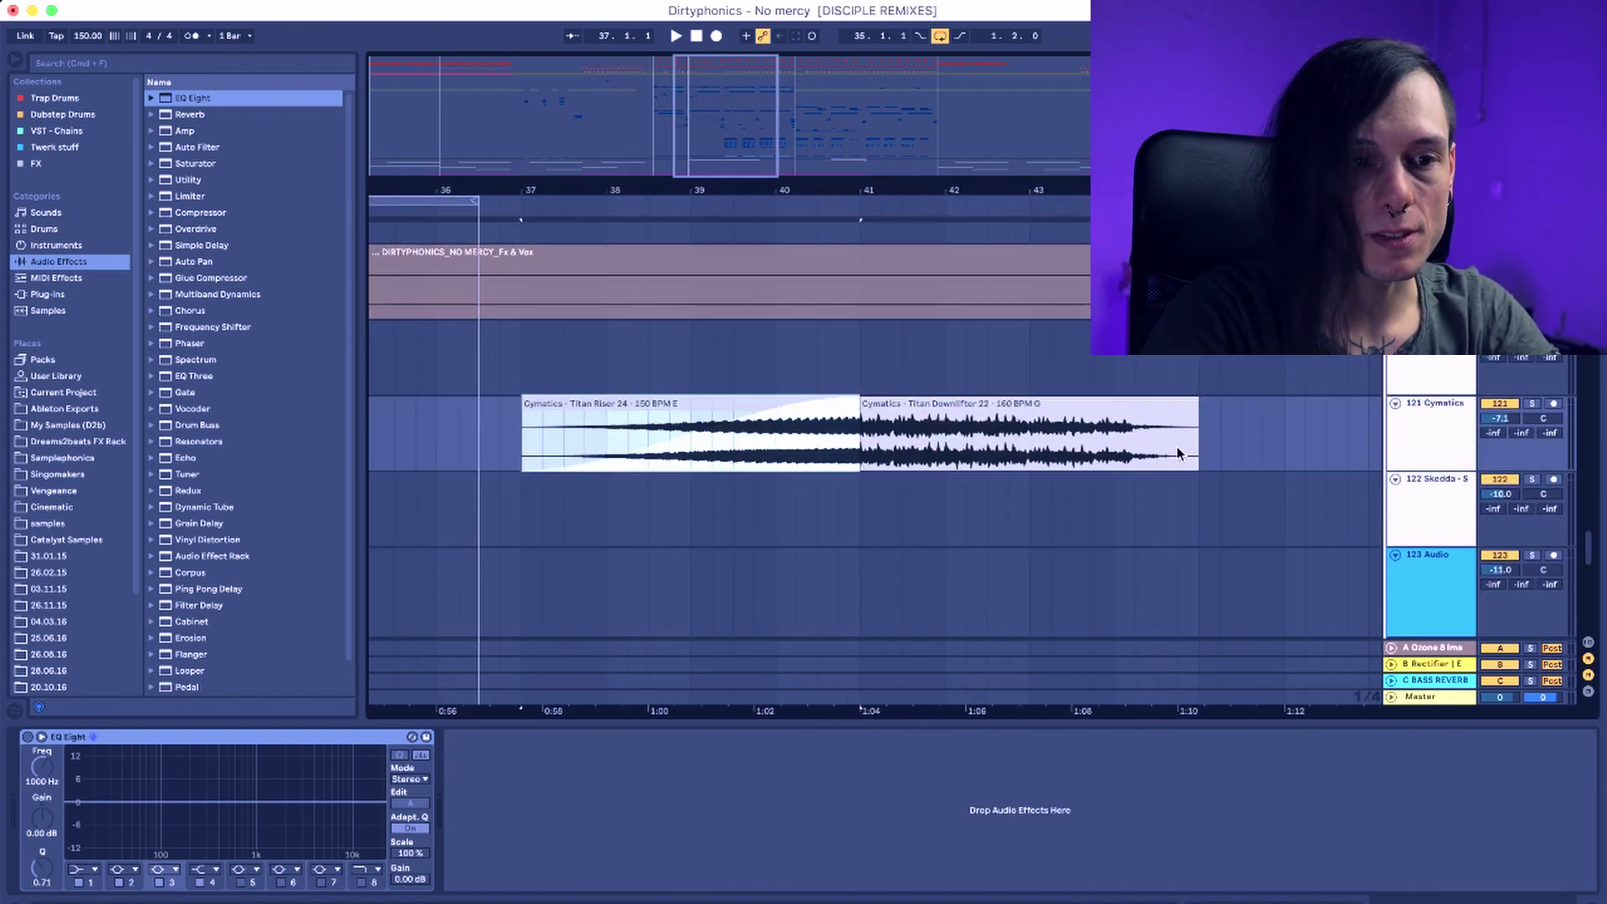
pyautogui.click(922, 430)
pyautogui.click(775, 462)
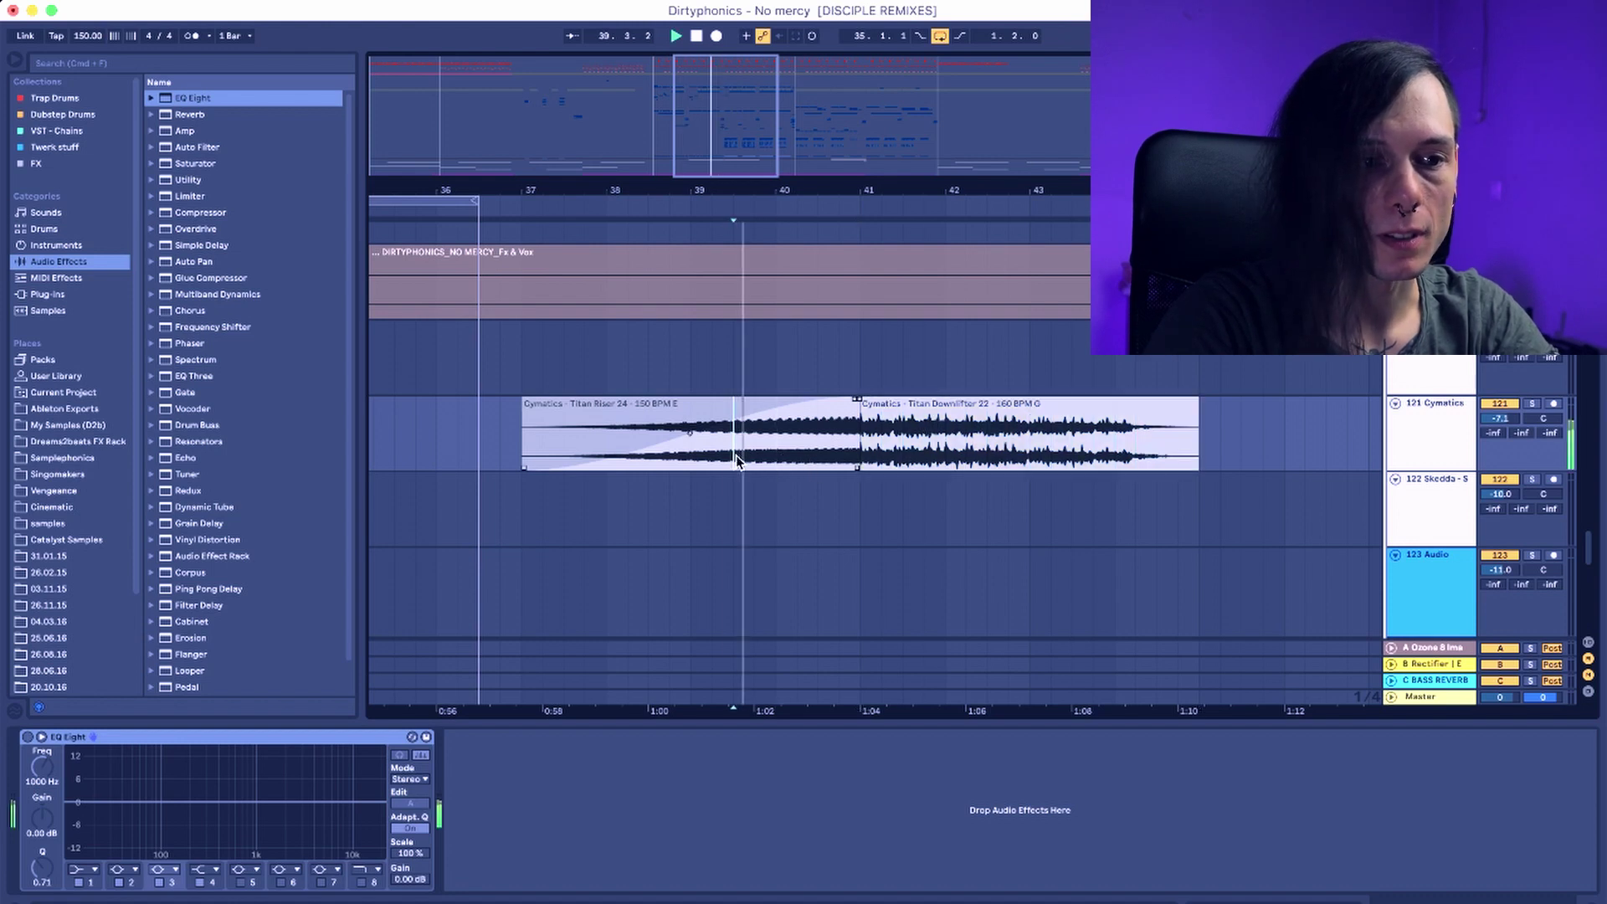
pyautogui.click(861, 441)
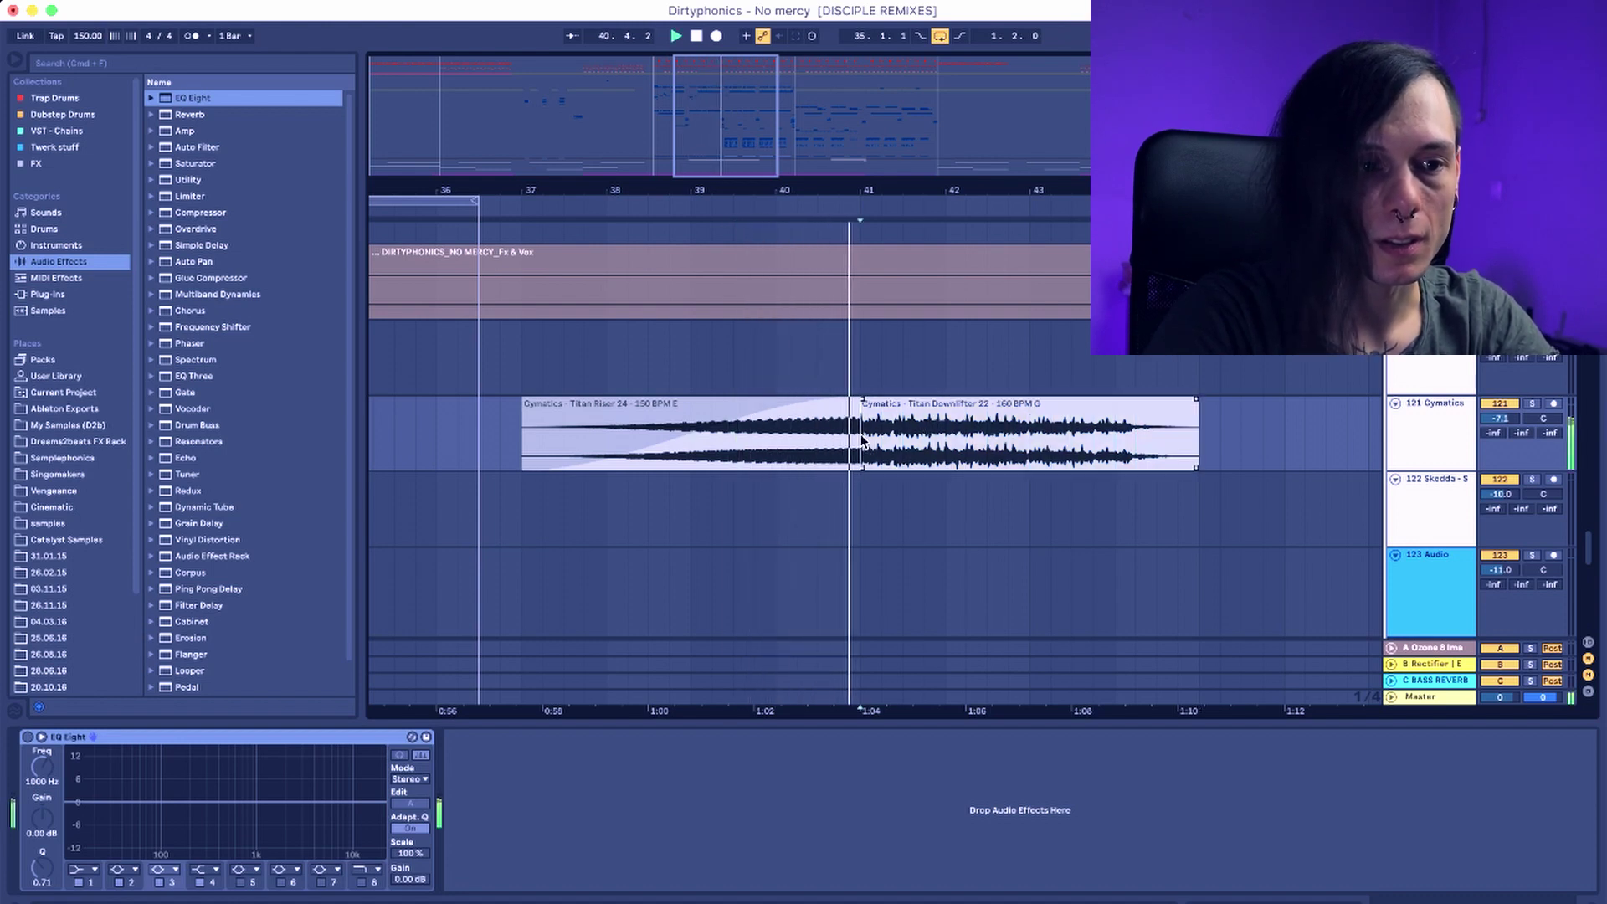
pyautogui.click(1531, 406)
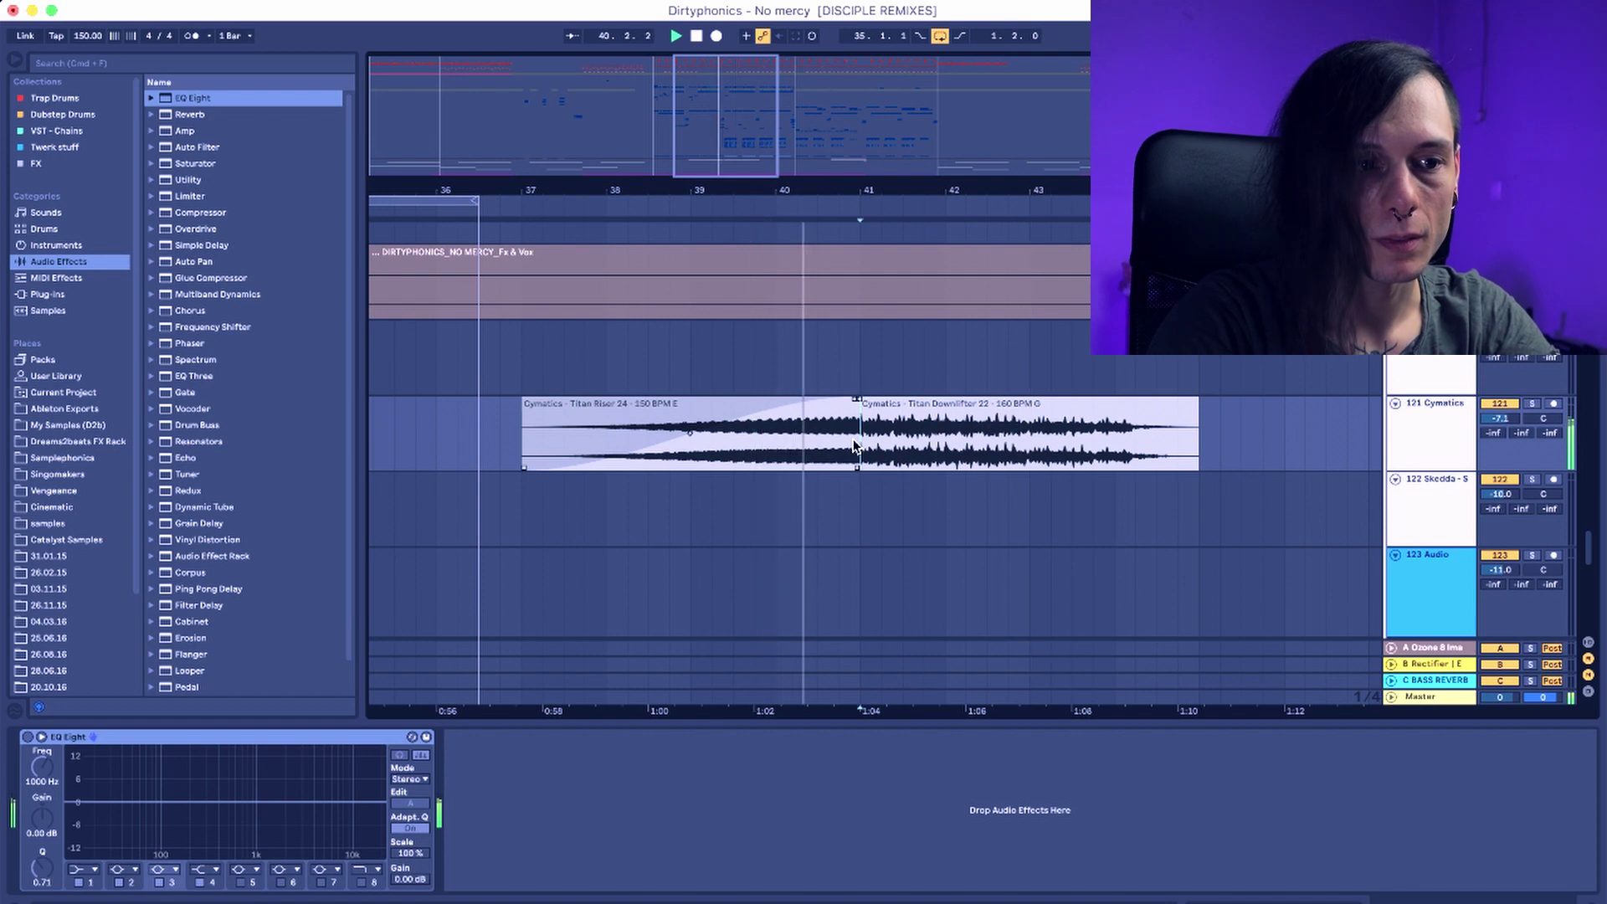
# Return to the original bass stem clips at bar 35 and show the stem's EQ Eight devices
pyautogui.hscroll(-6, 854, 443)
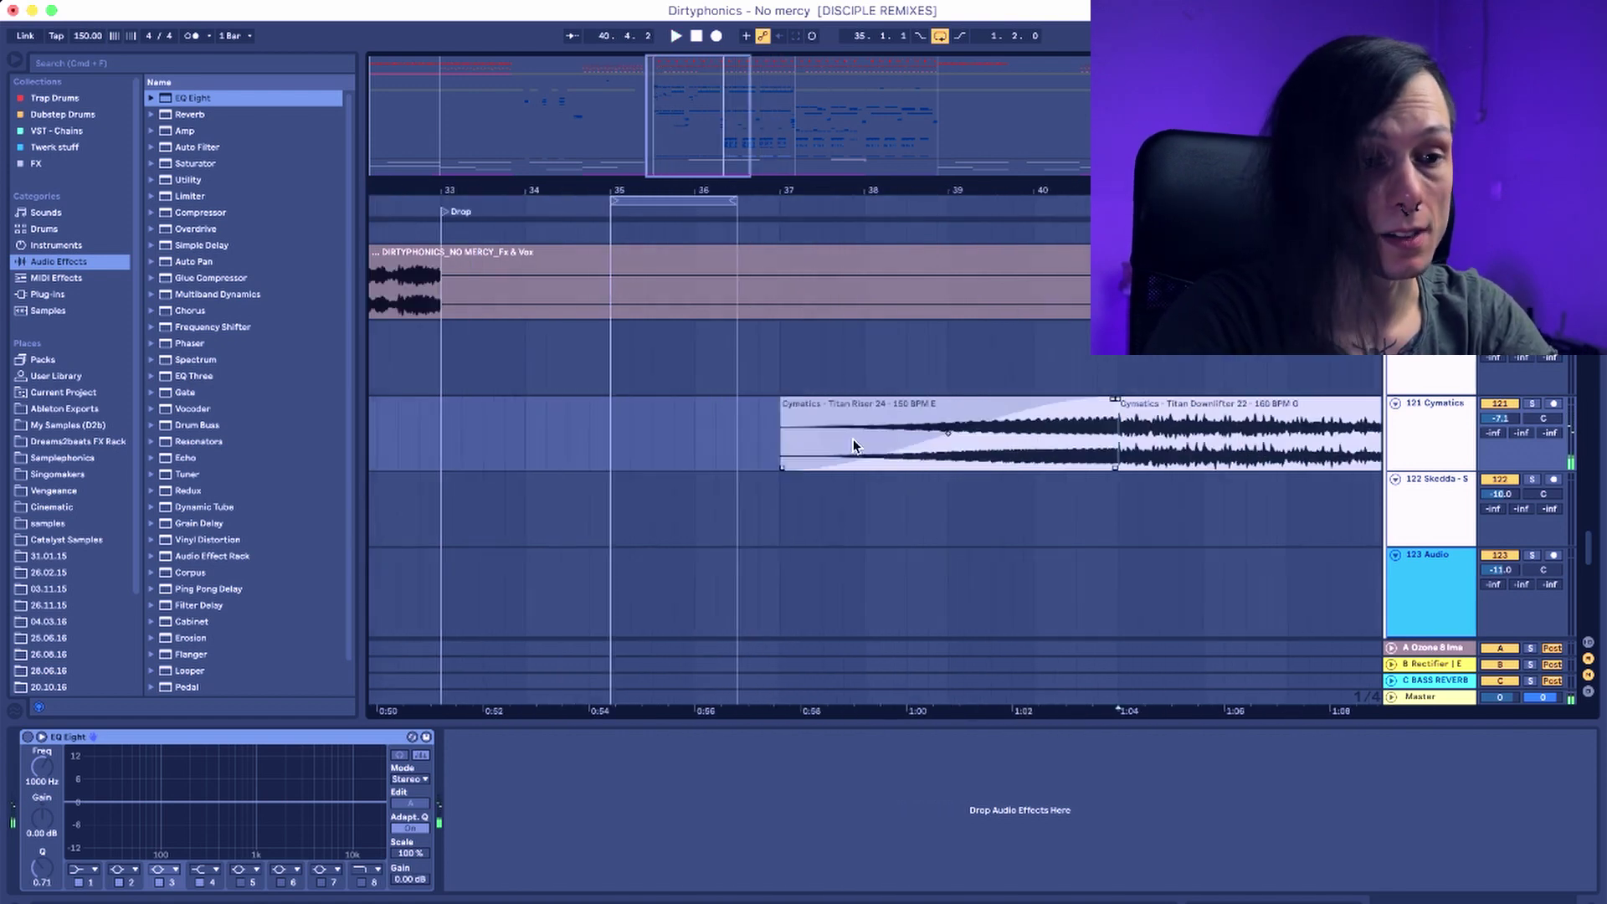
pyautogui.moveTo(879, 190); pyautogui.dragTo(879, 244)
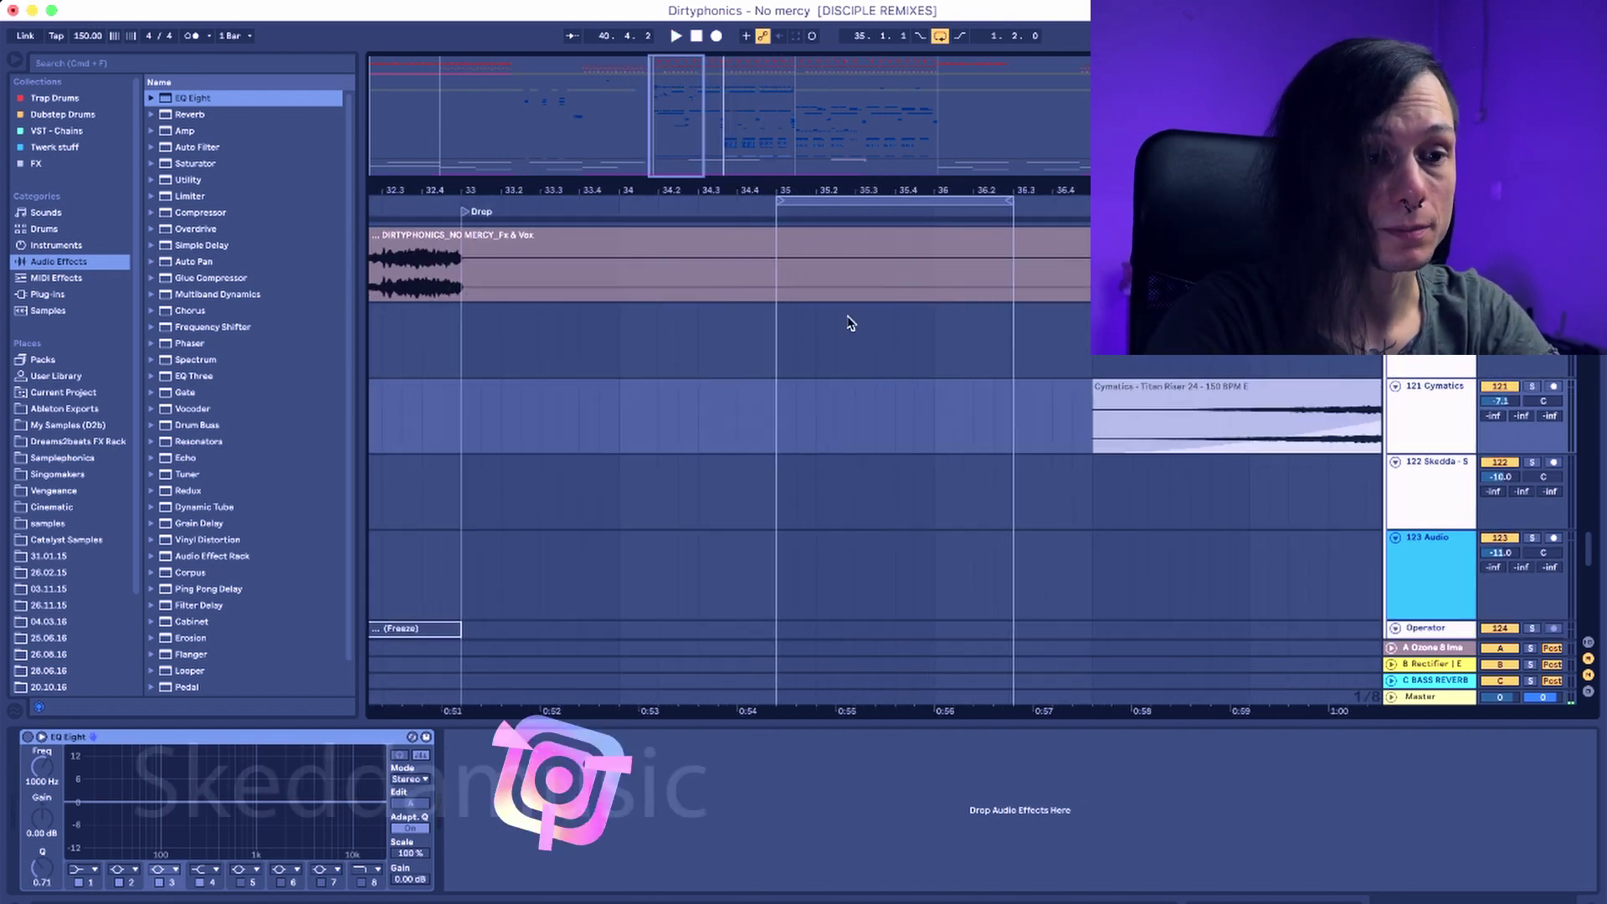
pyautogui.scroll(20, 769, 450)
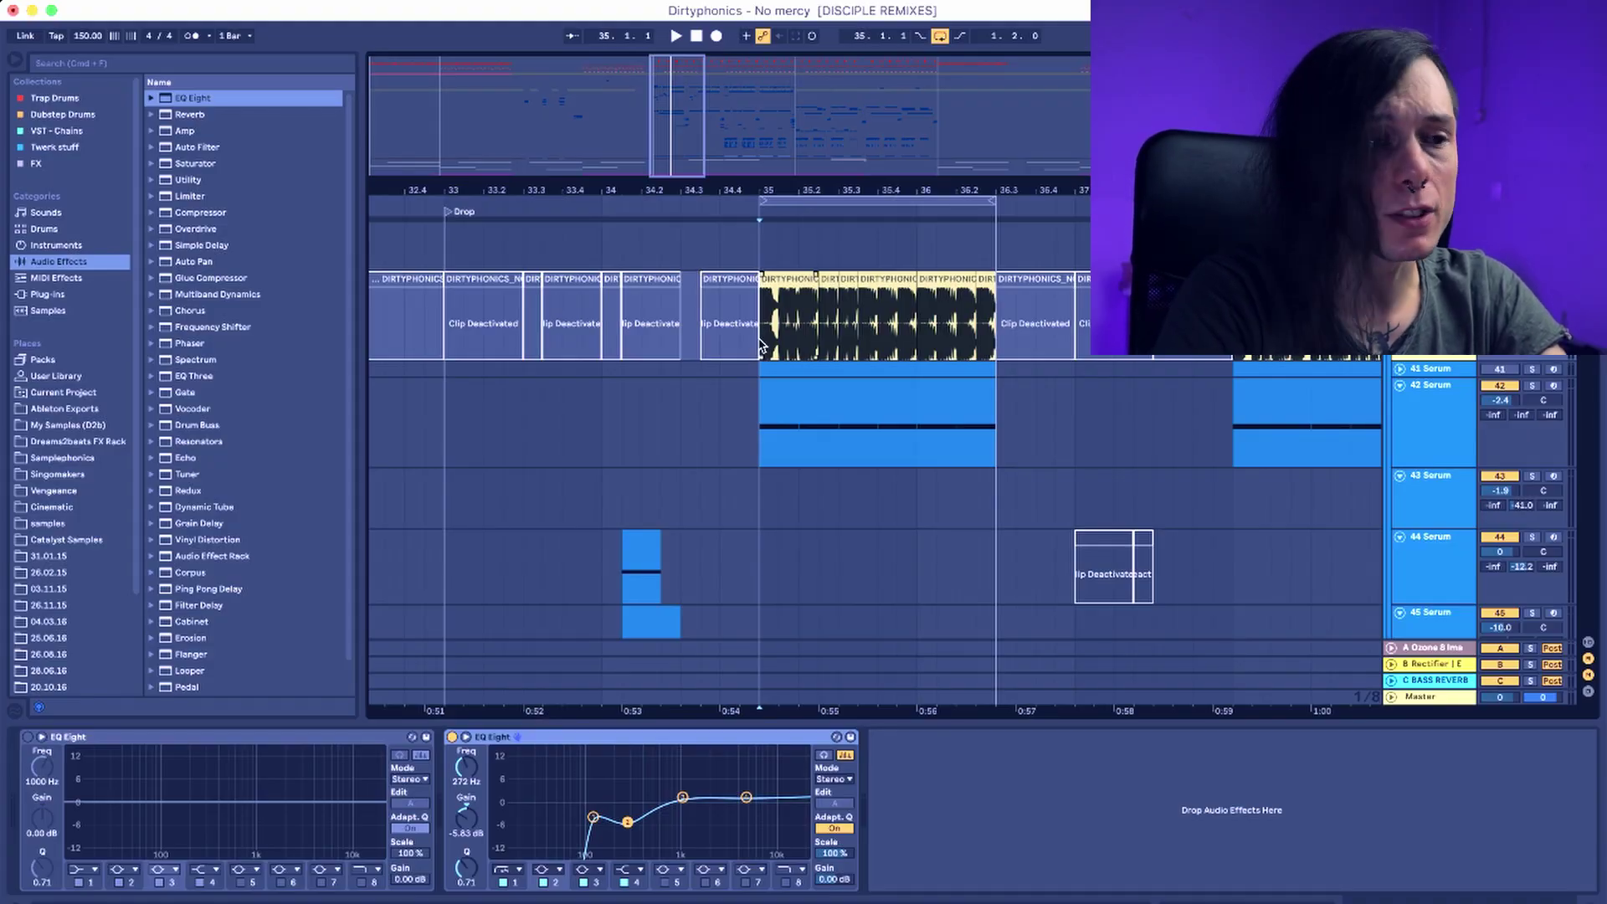
# Show DimensionExpander in the VST - Chains collection as a widening option for the bass stem
pyautogui.click(54, 132)
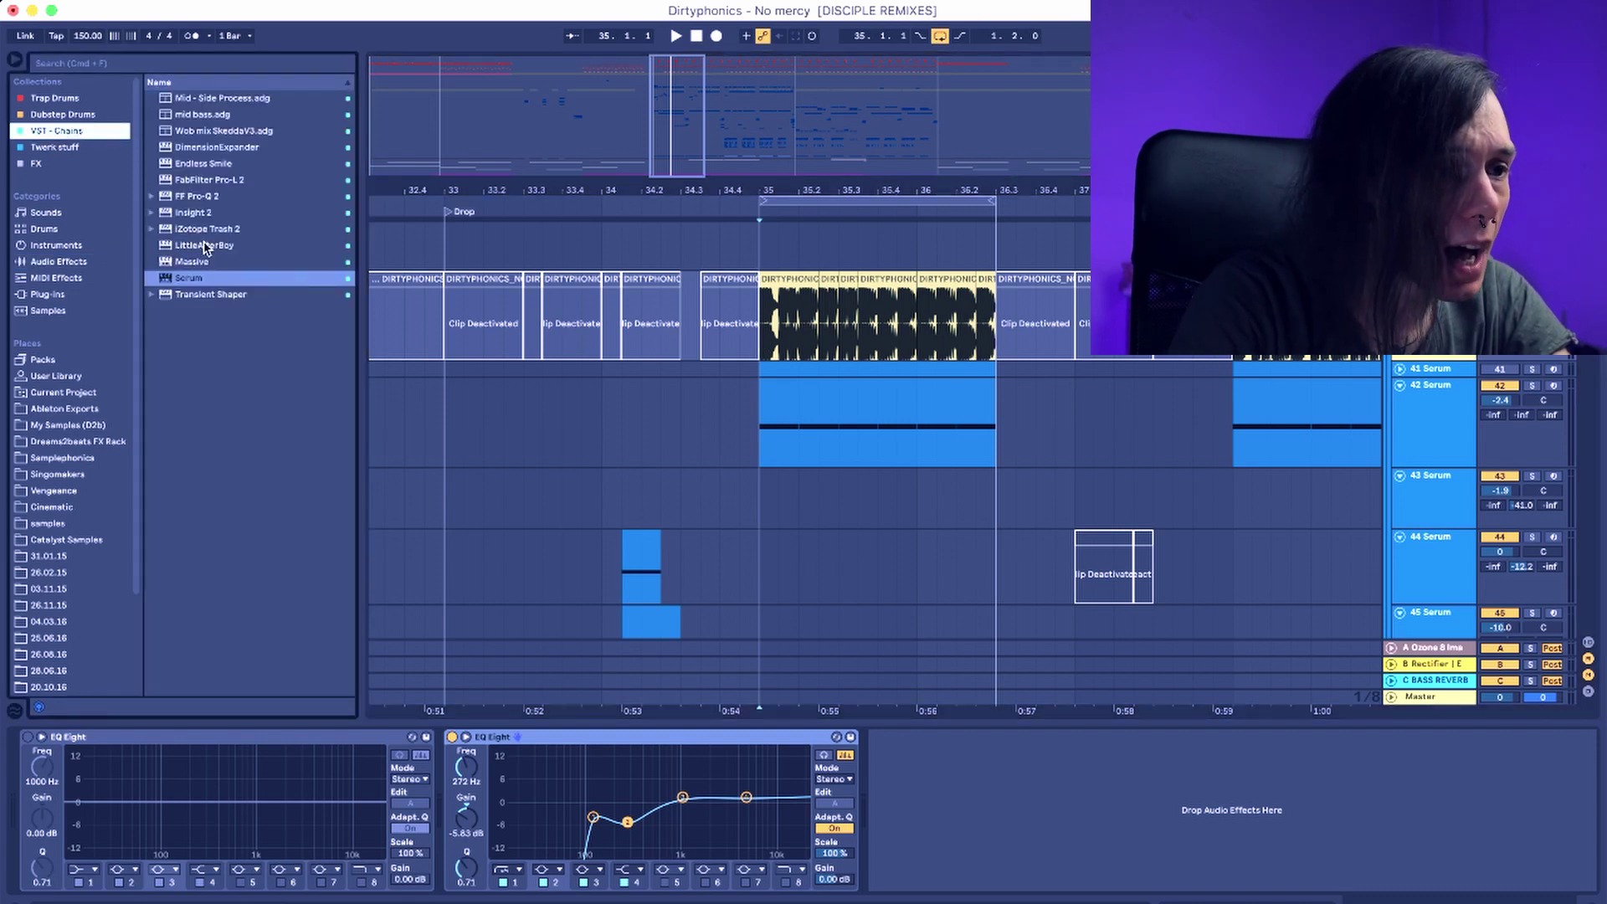
pyautogui.click(210, 149)
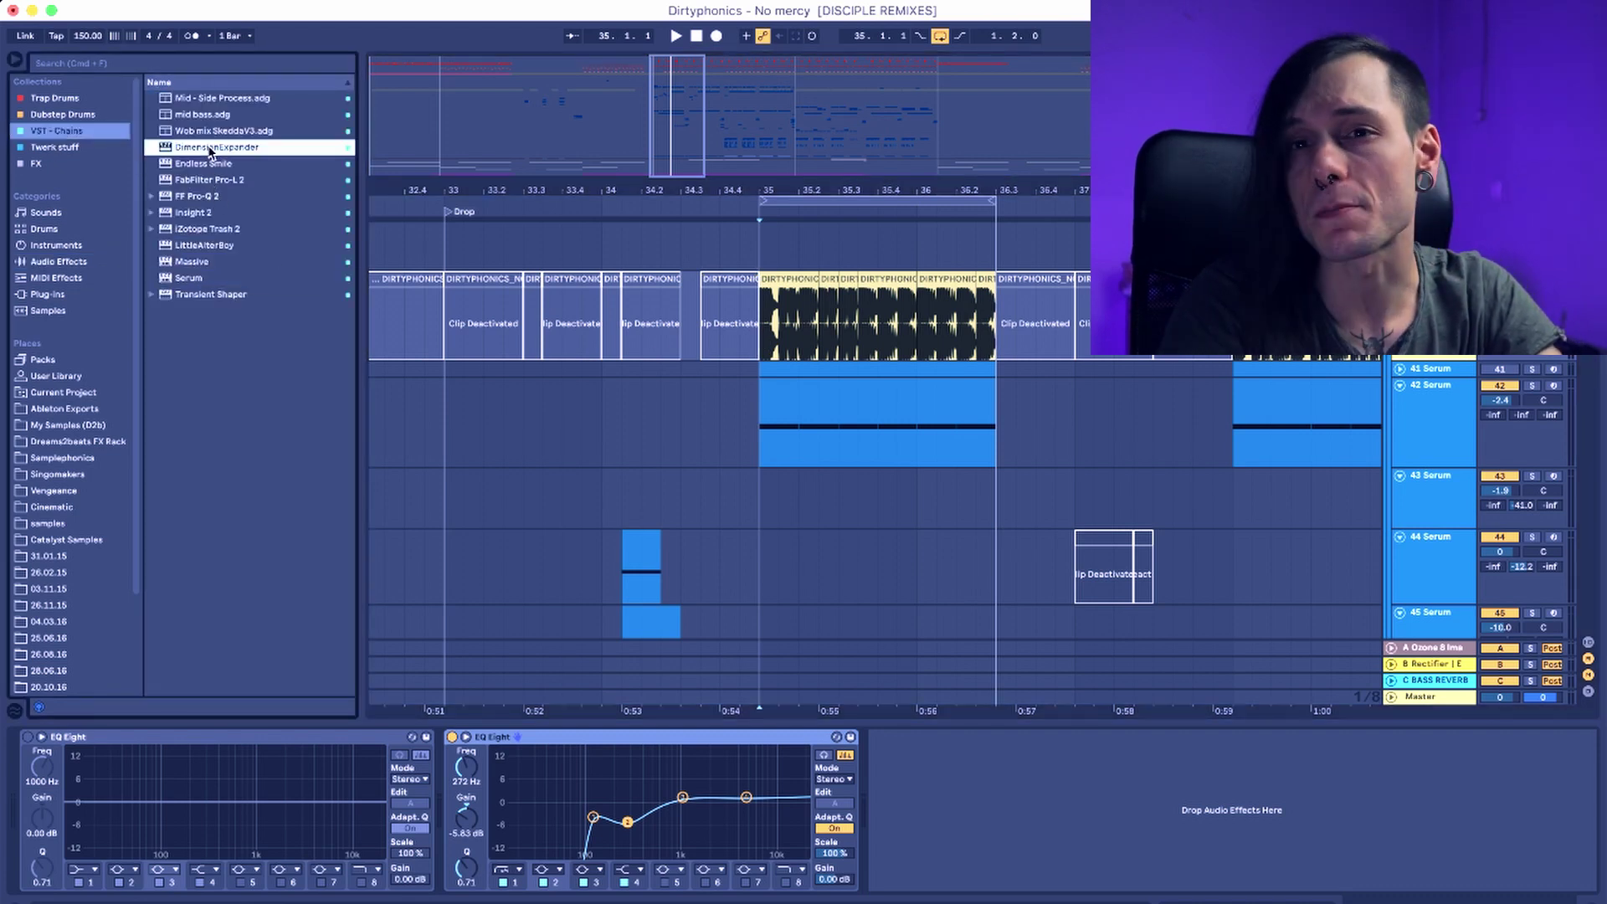
pyautogui.click(763, 328)
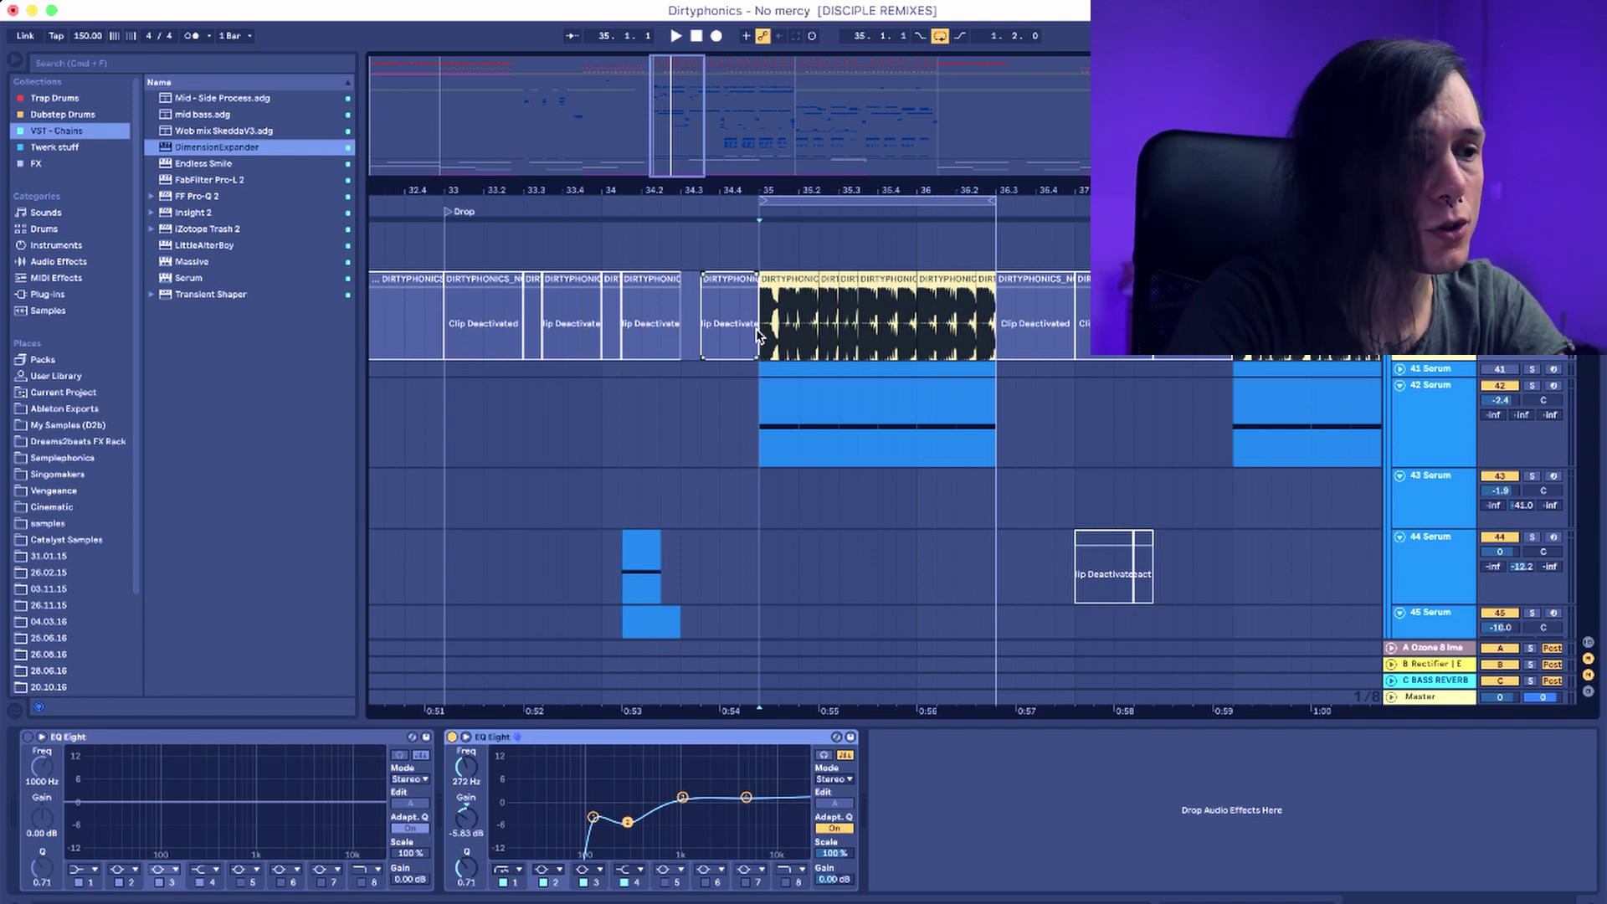
# Browse the stock audio effects and point out Saturator and Chorus
pyautogui.click(61, 262)
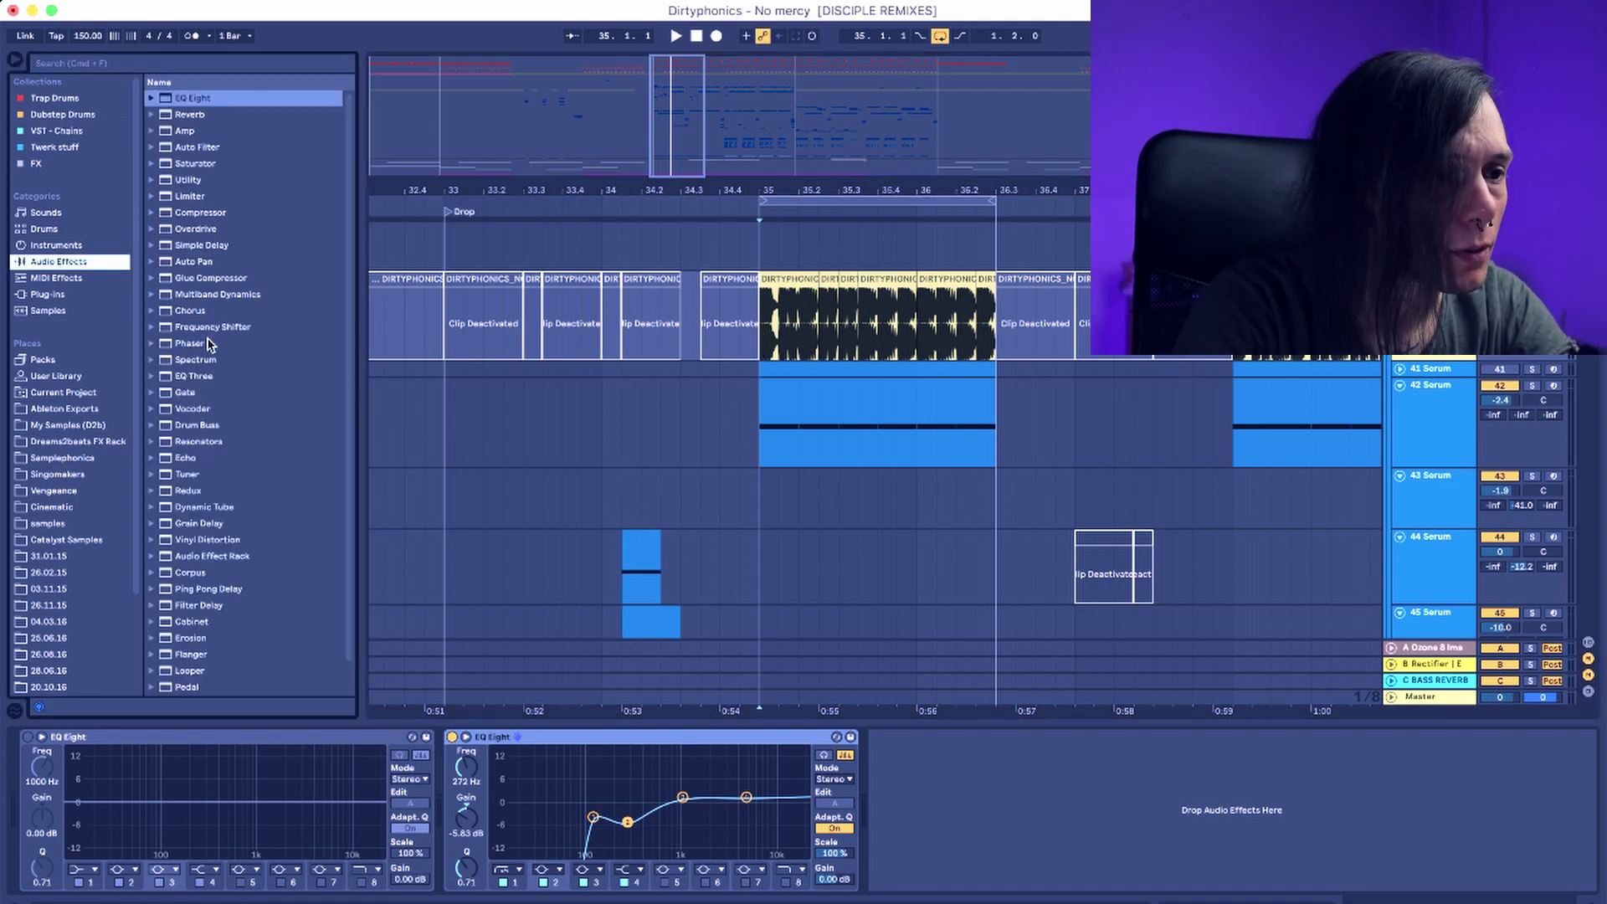
pyautogui.click(194, 280)
pyautogui.click(205, 164)
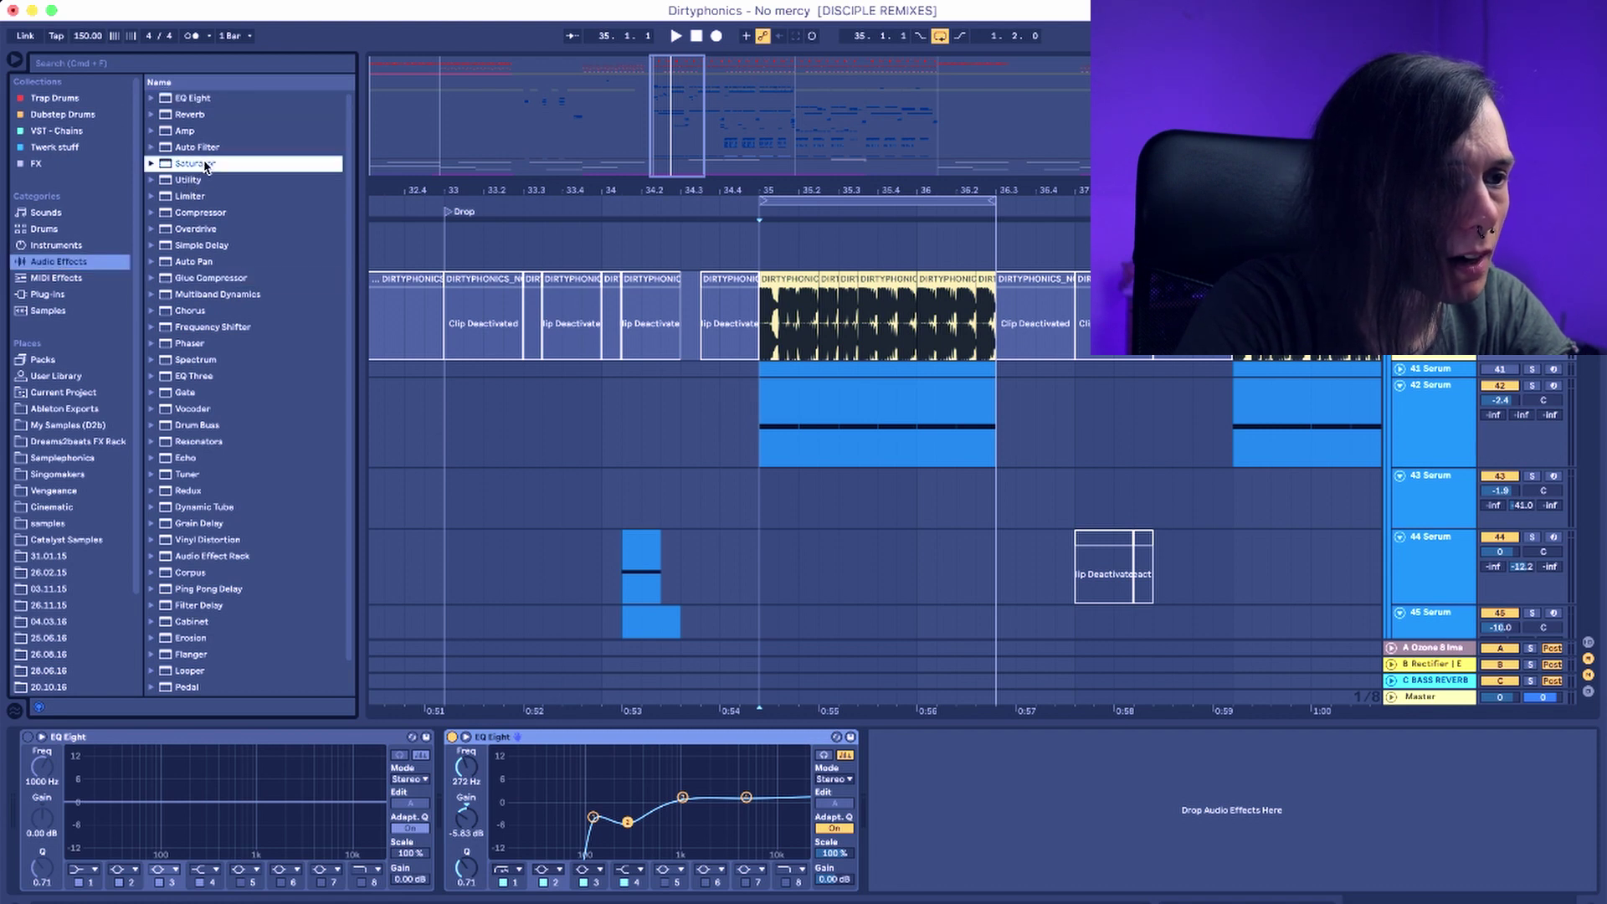
pyautogui.click(197, 312)
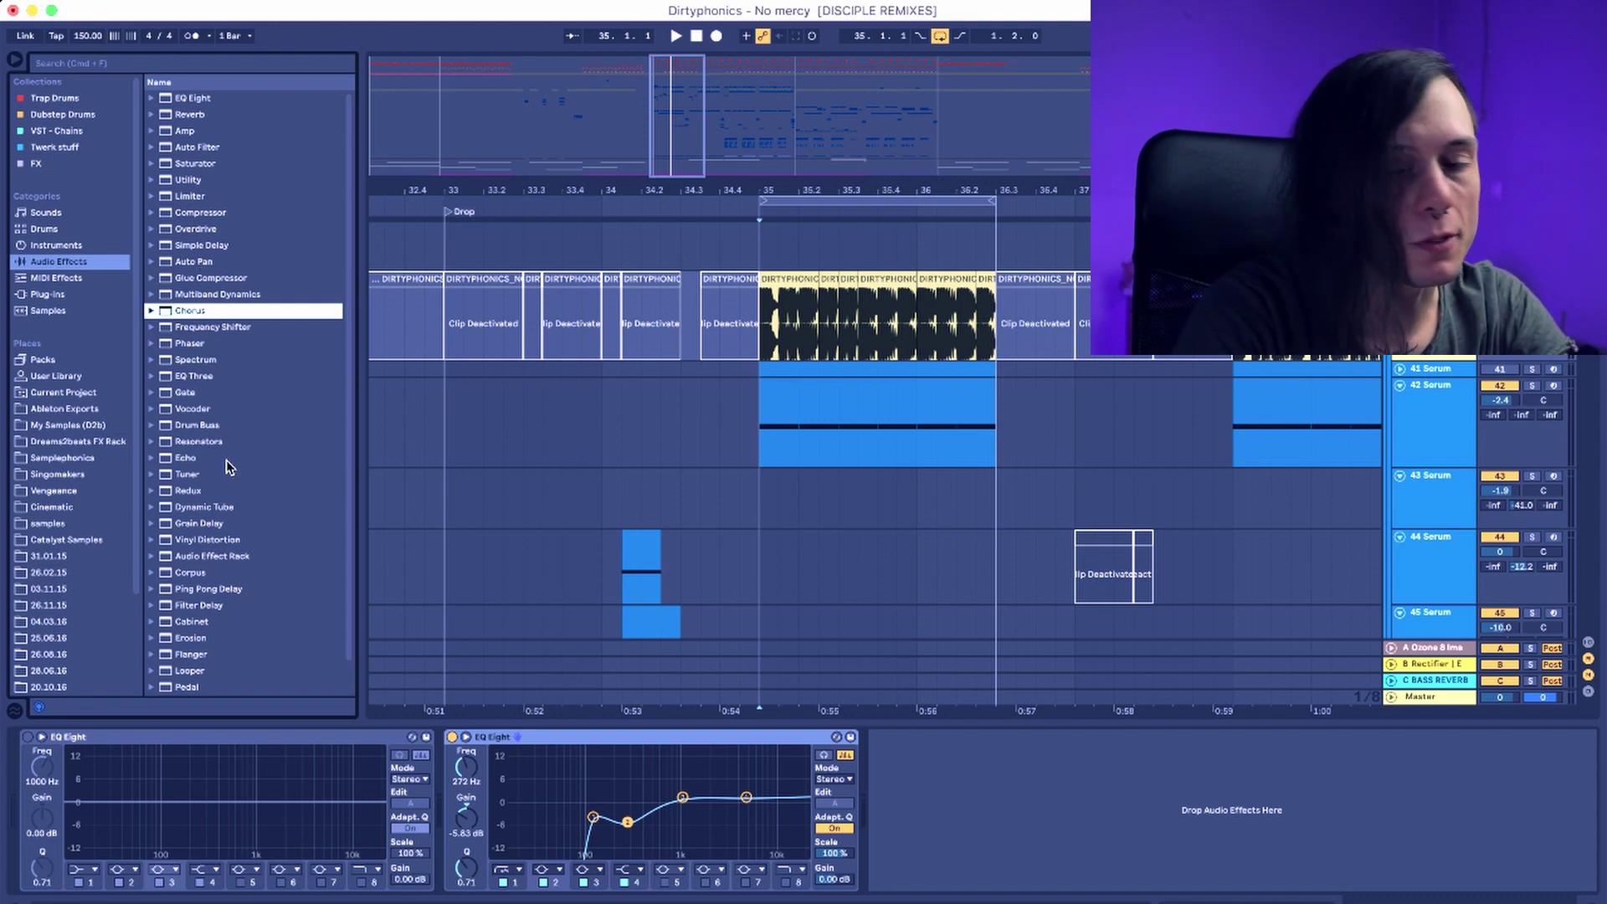
# Show the devices of the 42 and 64 Serum layers, and audition 67 Serum soloed over the loop at bar 35
pyautogui.click(808, 452)
pyautogui.scroll(-10, 904, 429)
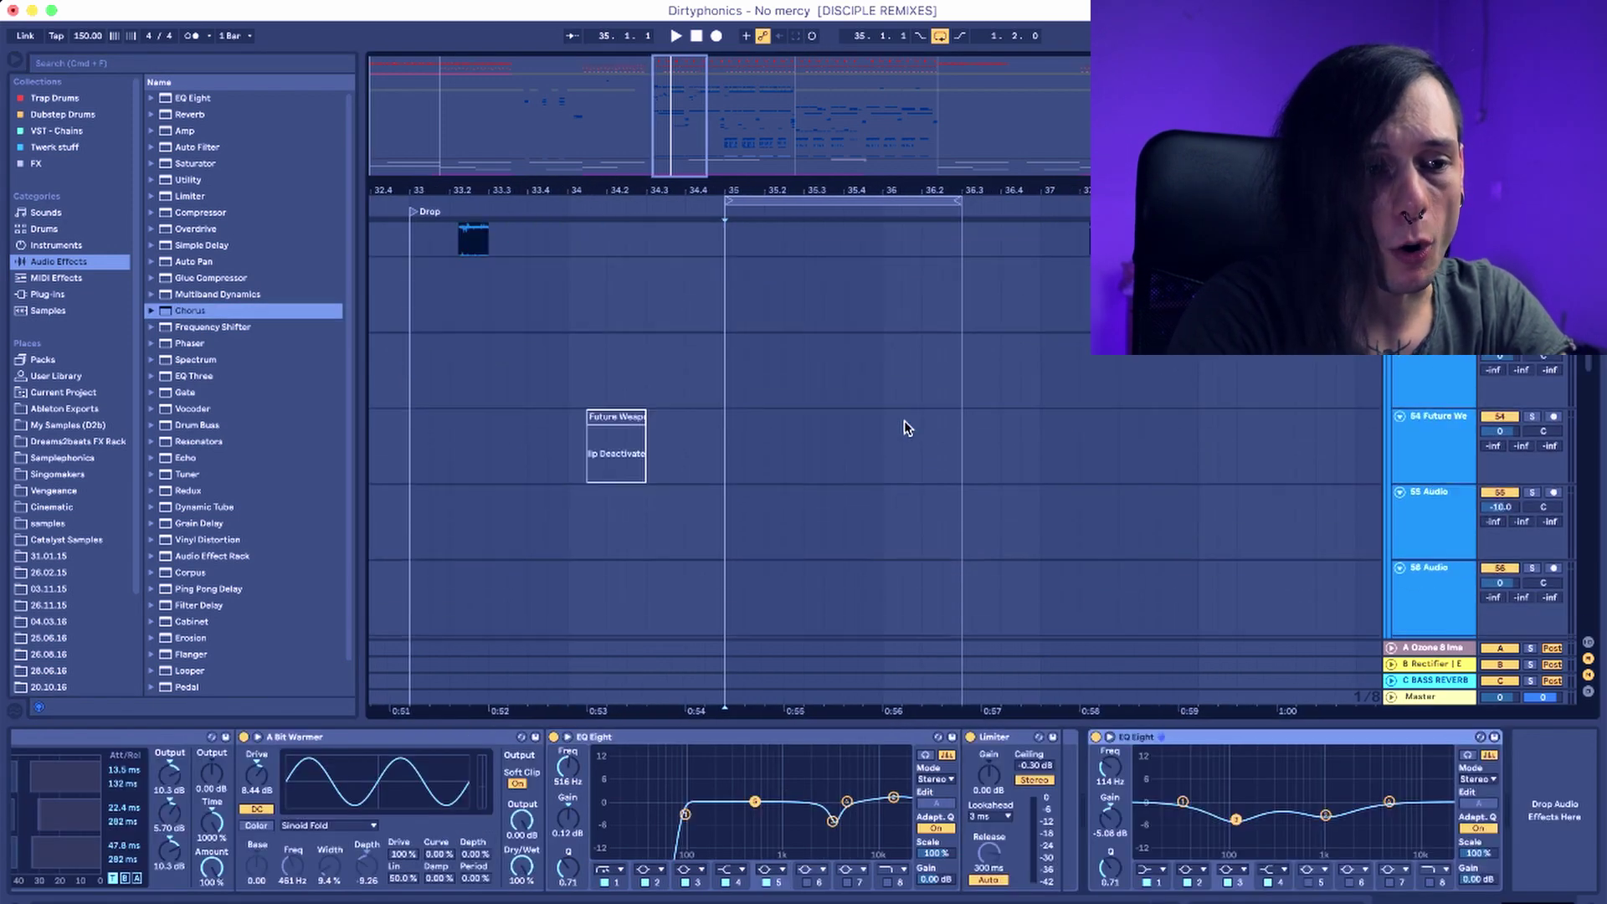
pyautogui.click(804, 330)
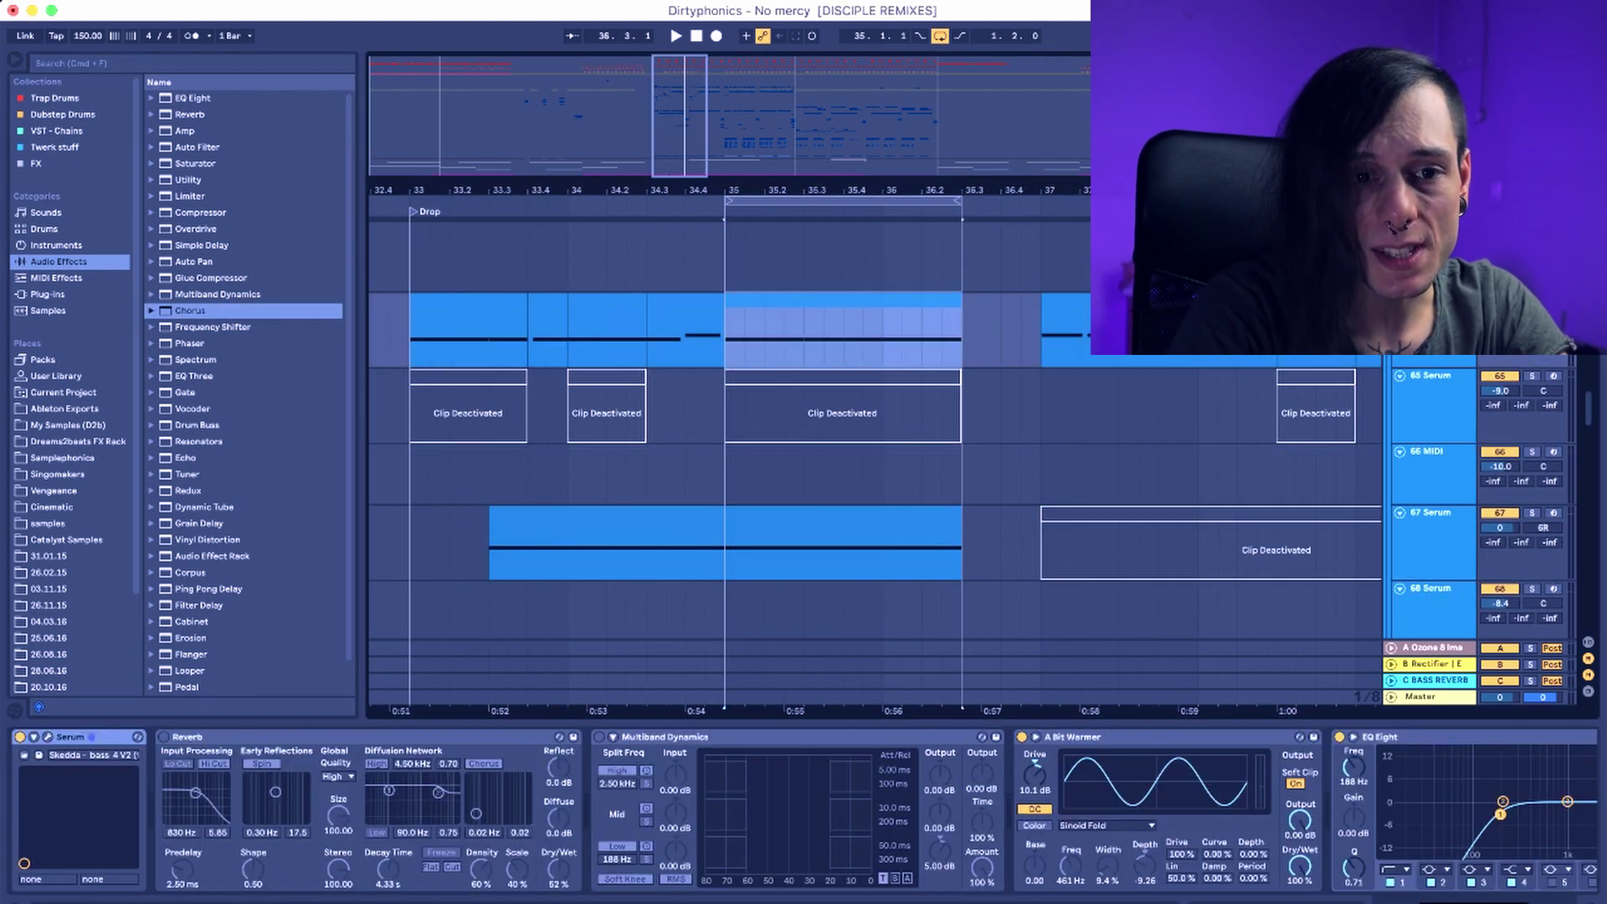
pyautogui.click(1532, 513)
pyautogui.press('space')
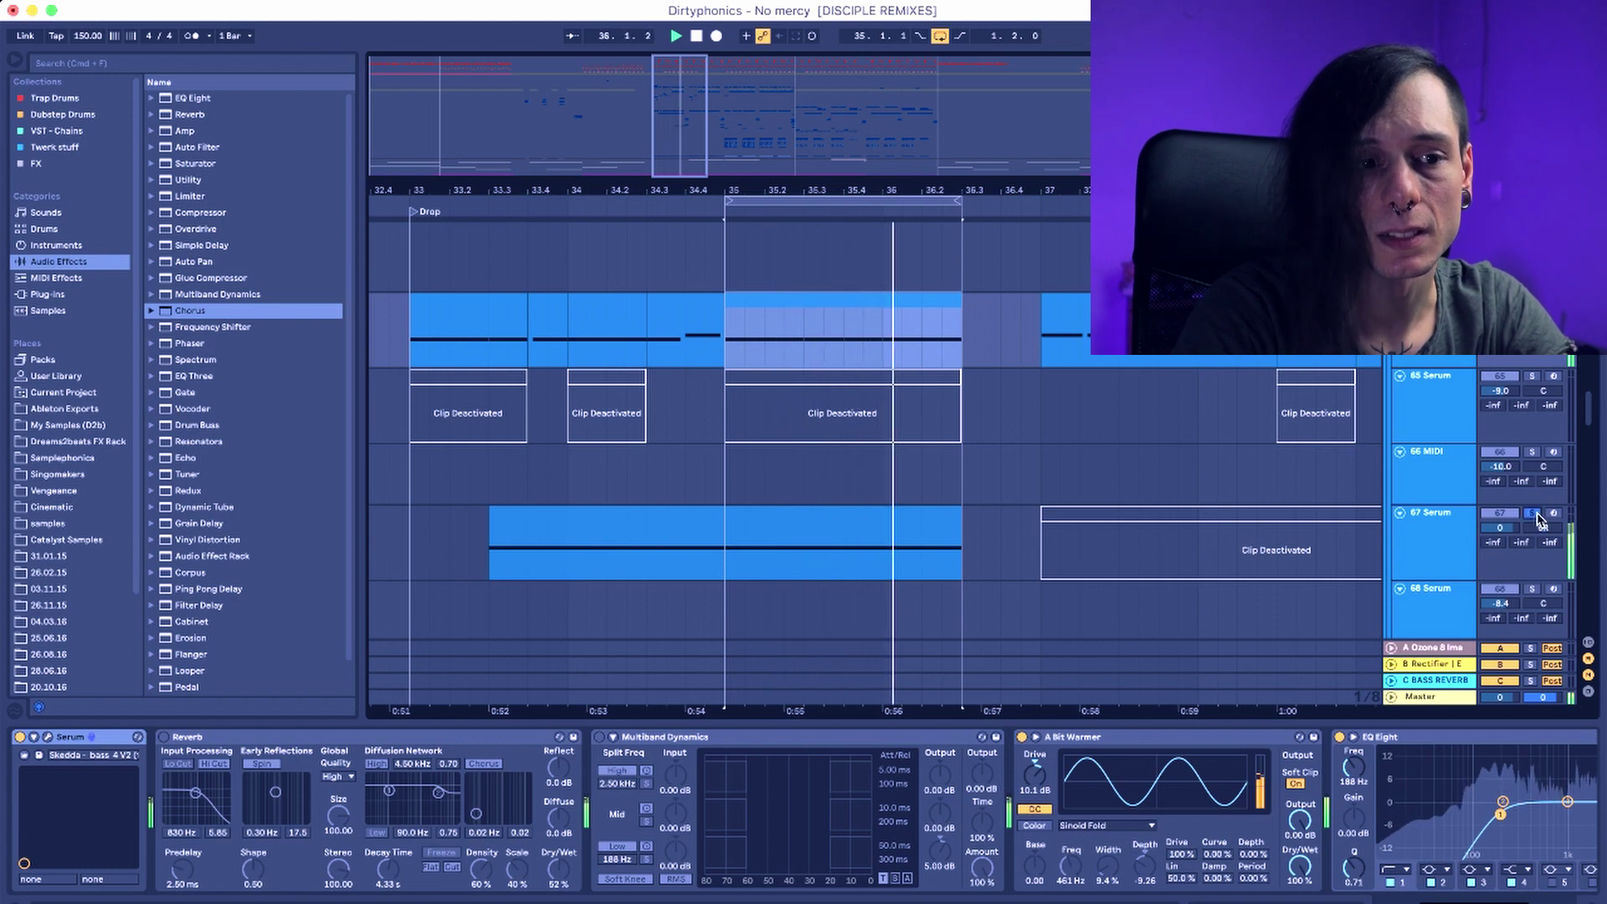
# Return to the 42 Serum layer beside the bass stem and use its solo to compare it during loop playback
pyautogui.scroll(5, 1411, 411)
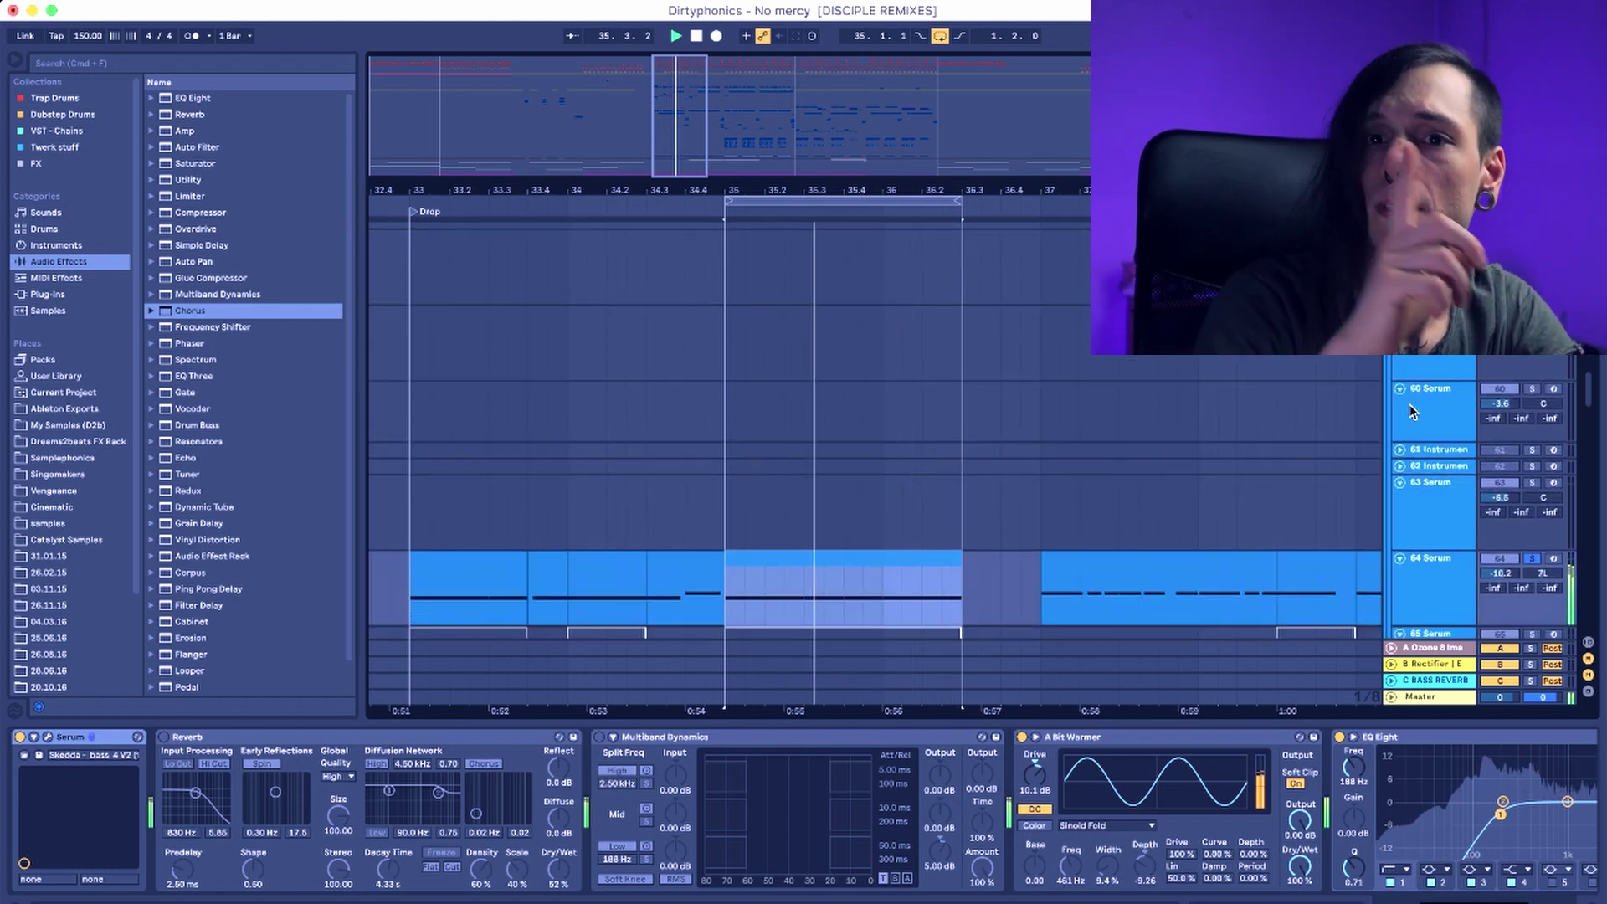
pyautogui.scroll(5, 1411, 411)
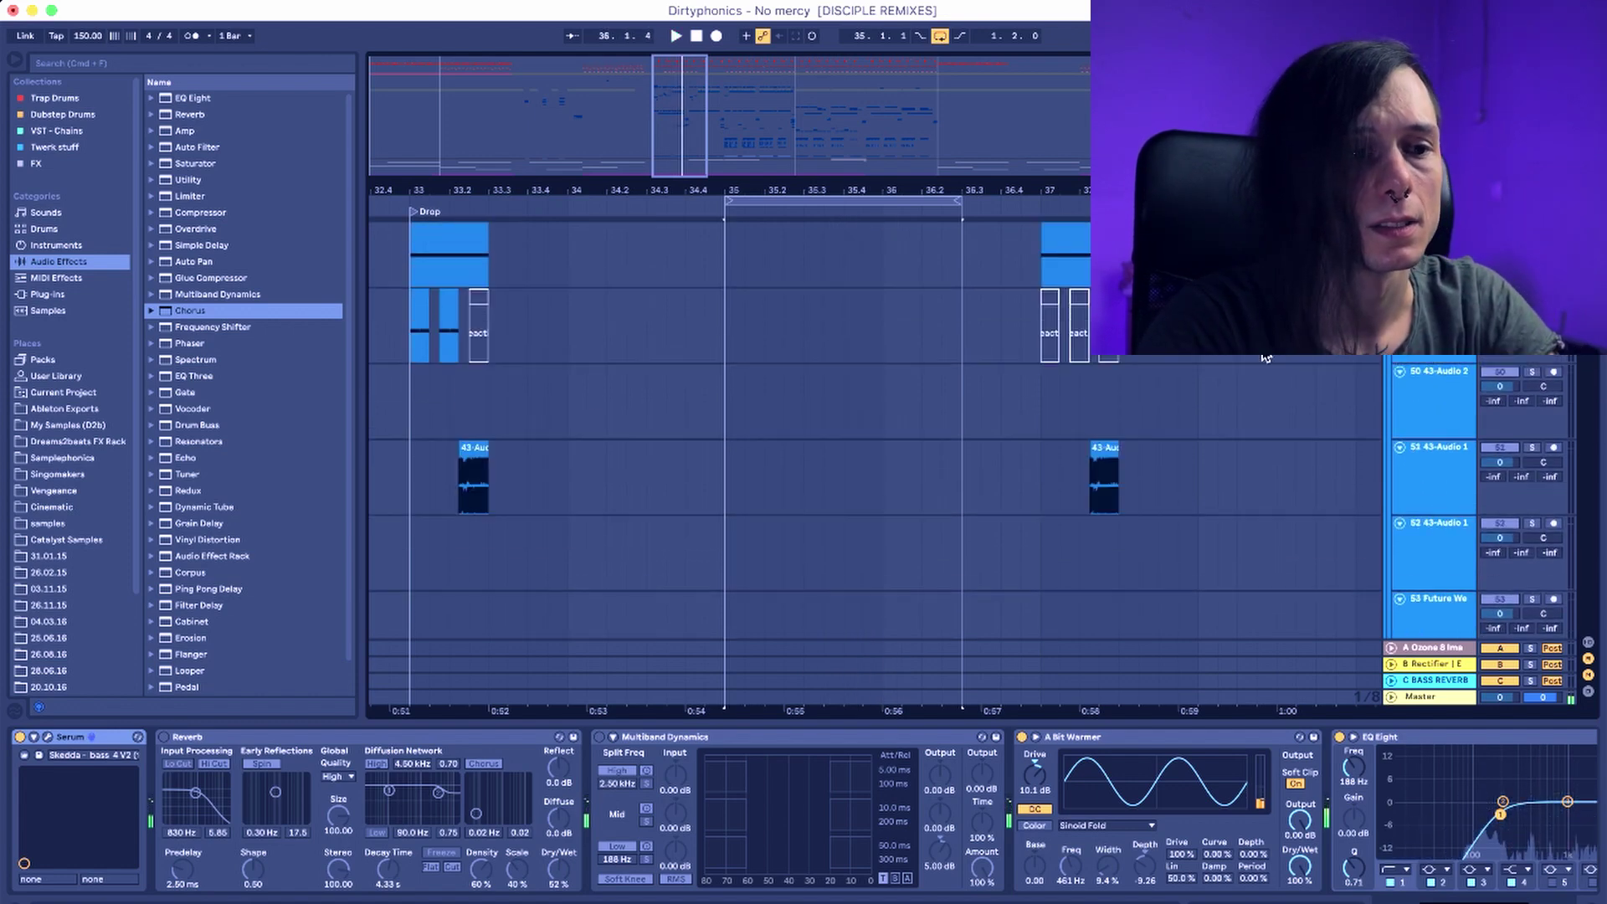
pyautogui.scroll(5, 963, 298)
pyautogui.press('space')
pyautogui.click(1532, 454)
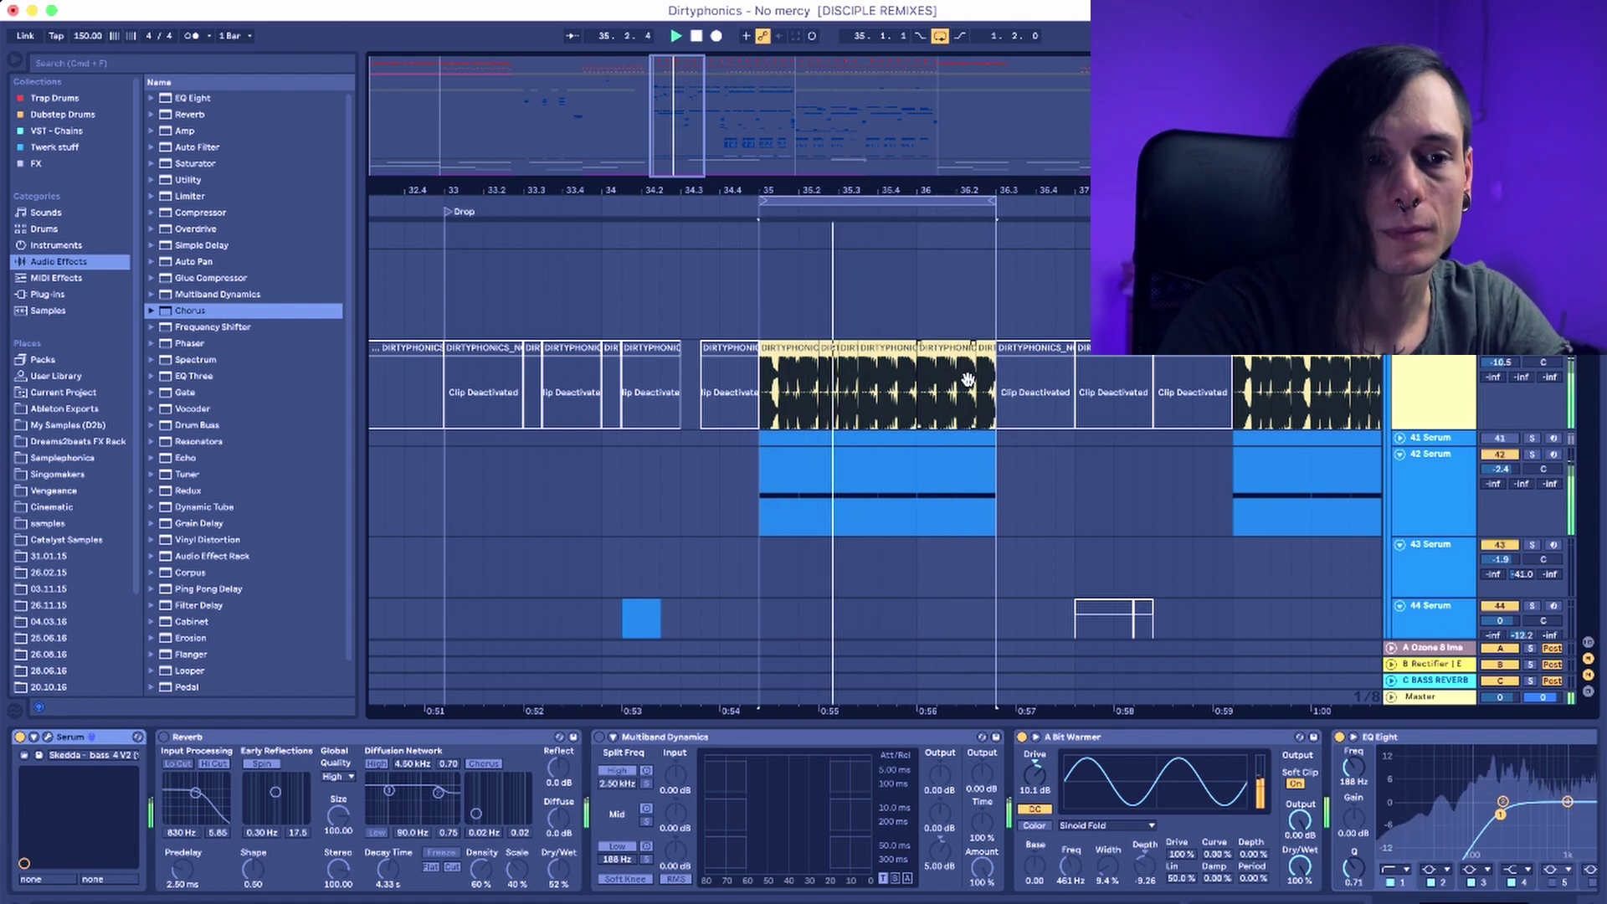
# Show the original bass stem's EQ Eight, and replay the loop from bar 35 with the 42 Serum layer's devices open
pyautogui.click(993, 391)
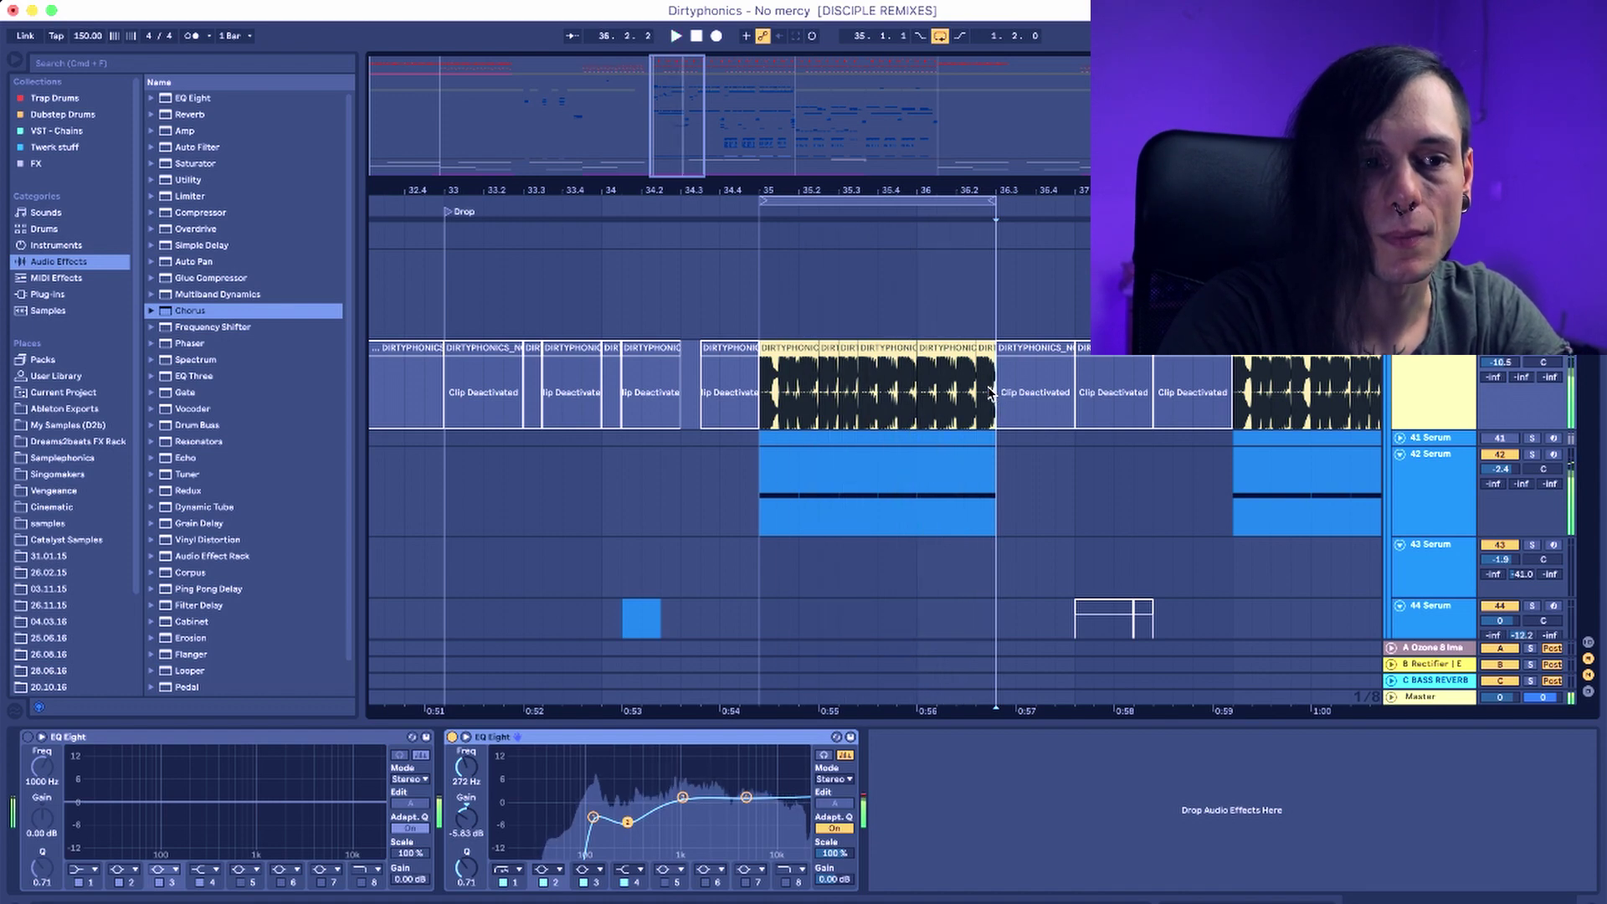
pyautogui.click(756, 519)
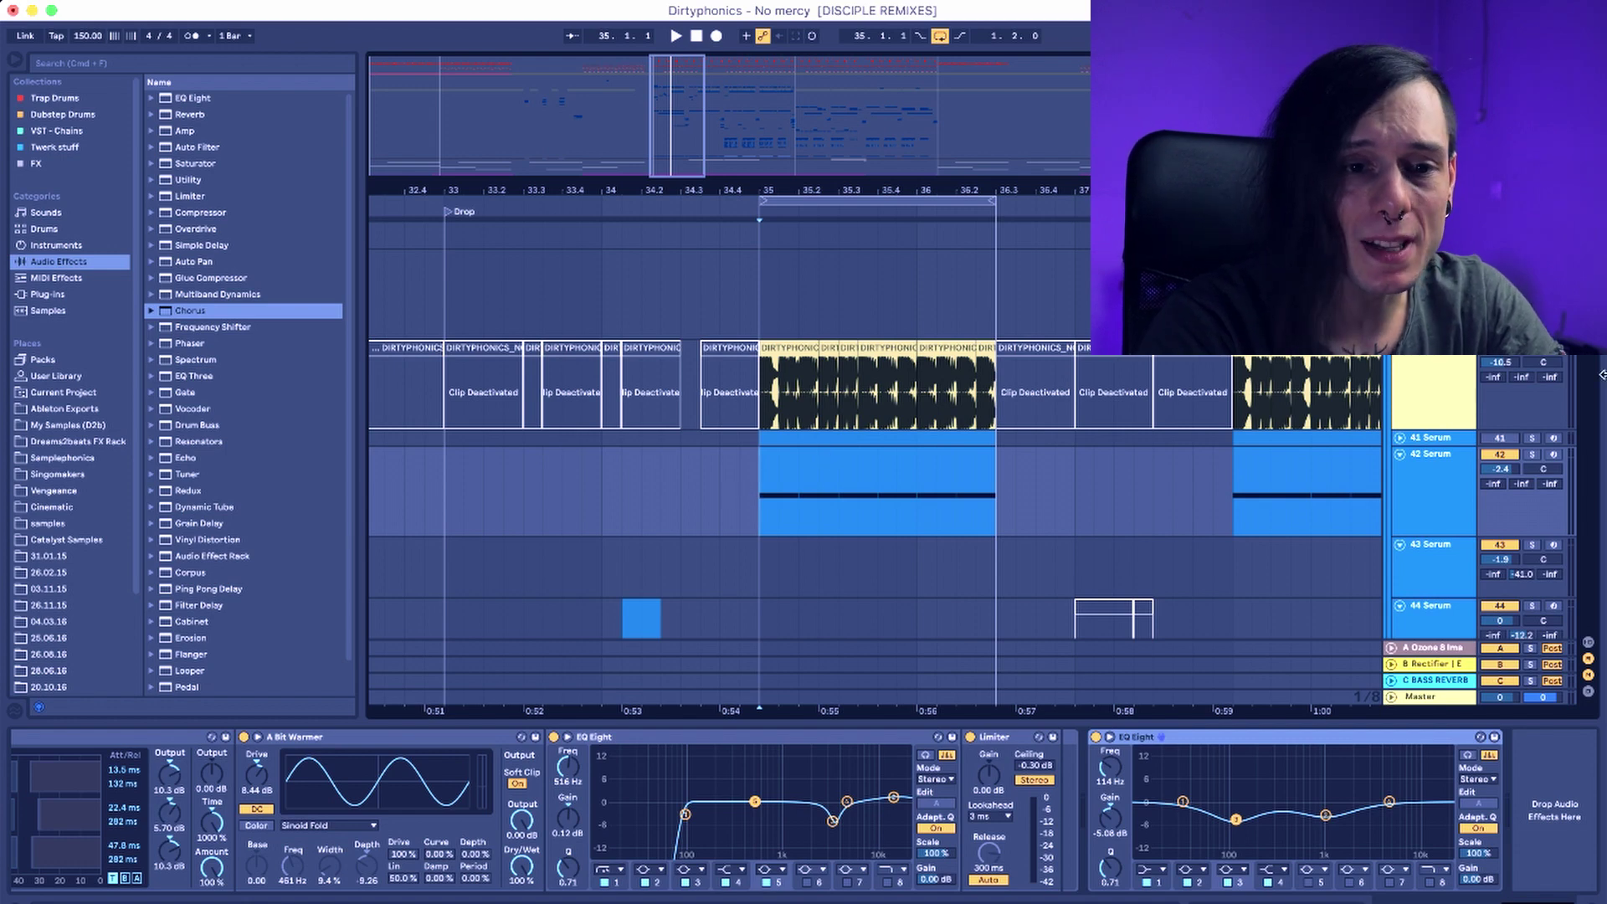
pyautogui.press('space')
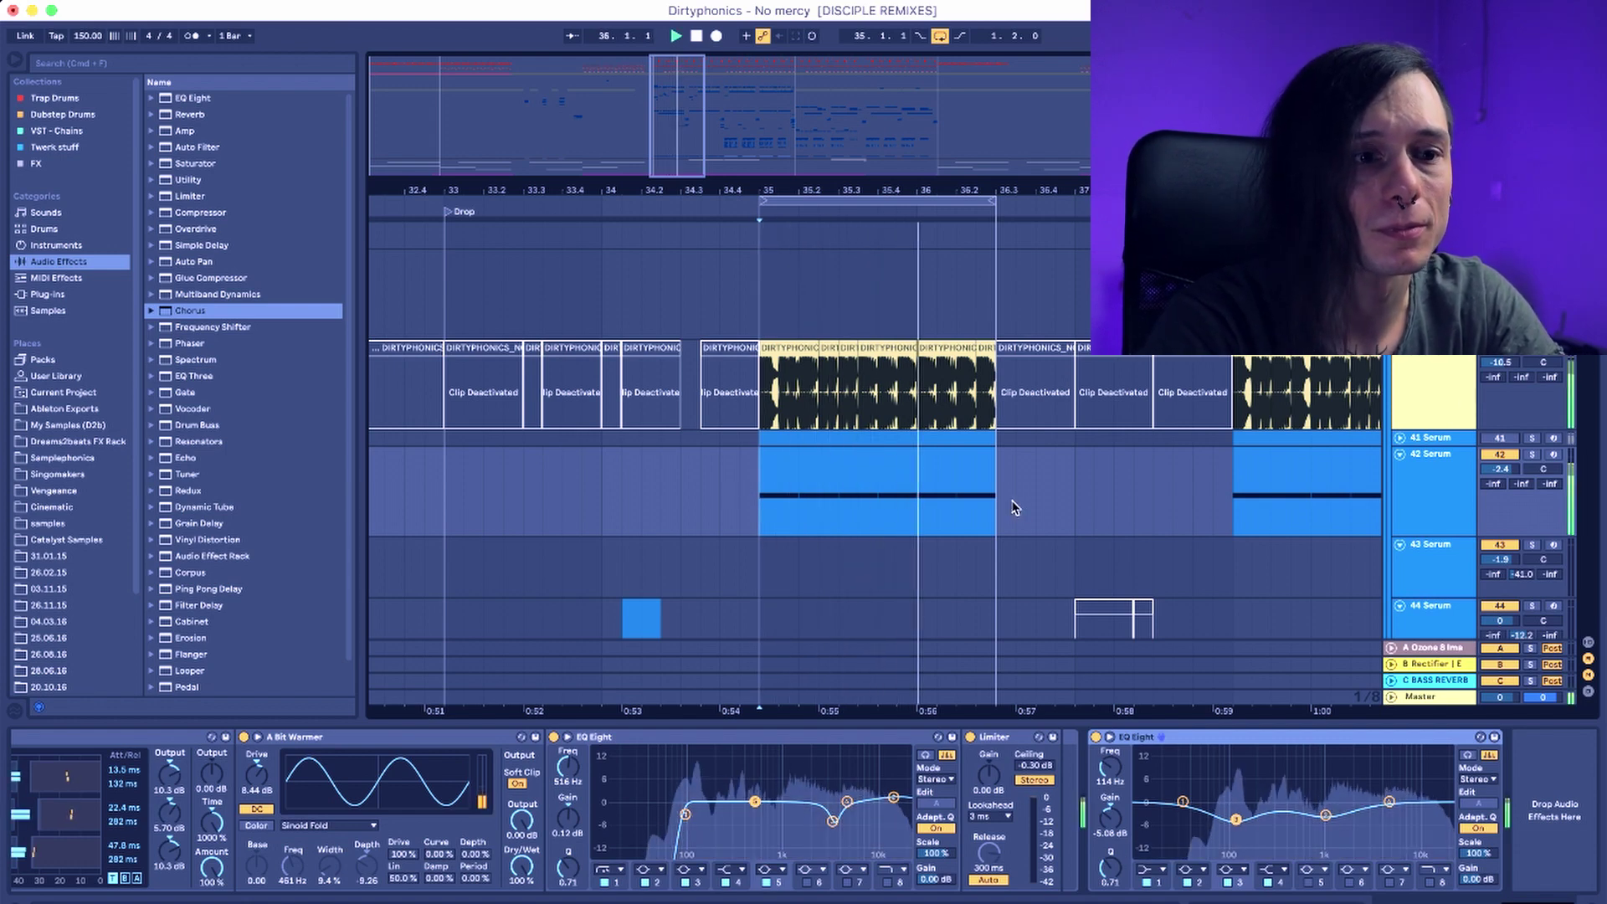
# Find the 64 Serum clip at bar 35 and audition the loop with its Serum, Reverb and Multiband Dynamics devices shown
pyautogui.scroll(-15, 1015, 494)
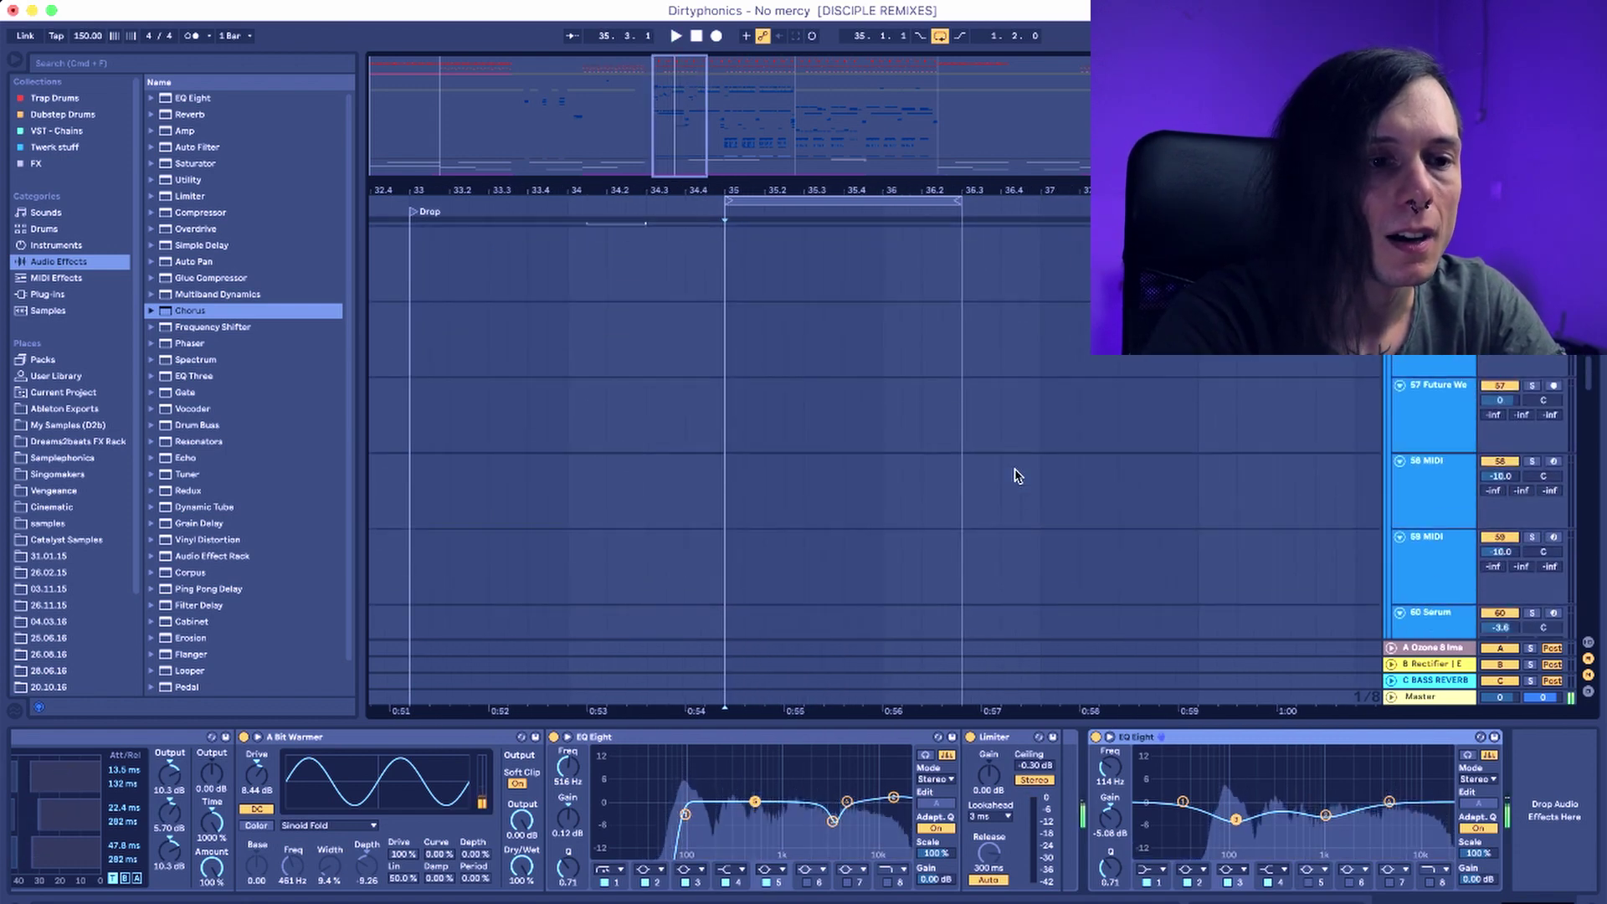
pyautogui.scroll(-6, 1015, 475)
pyautogui.click(726, 375)
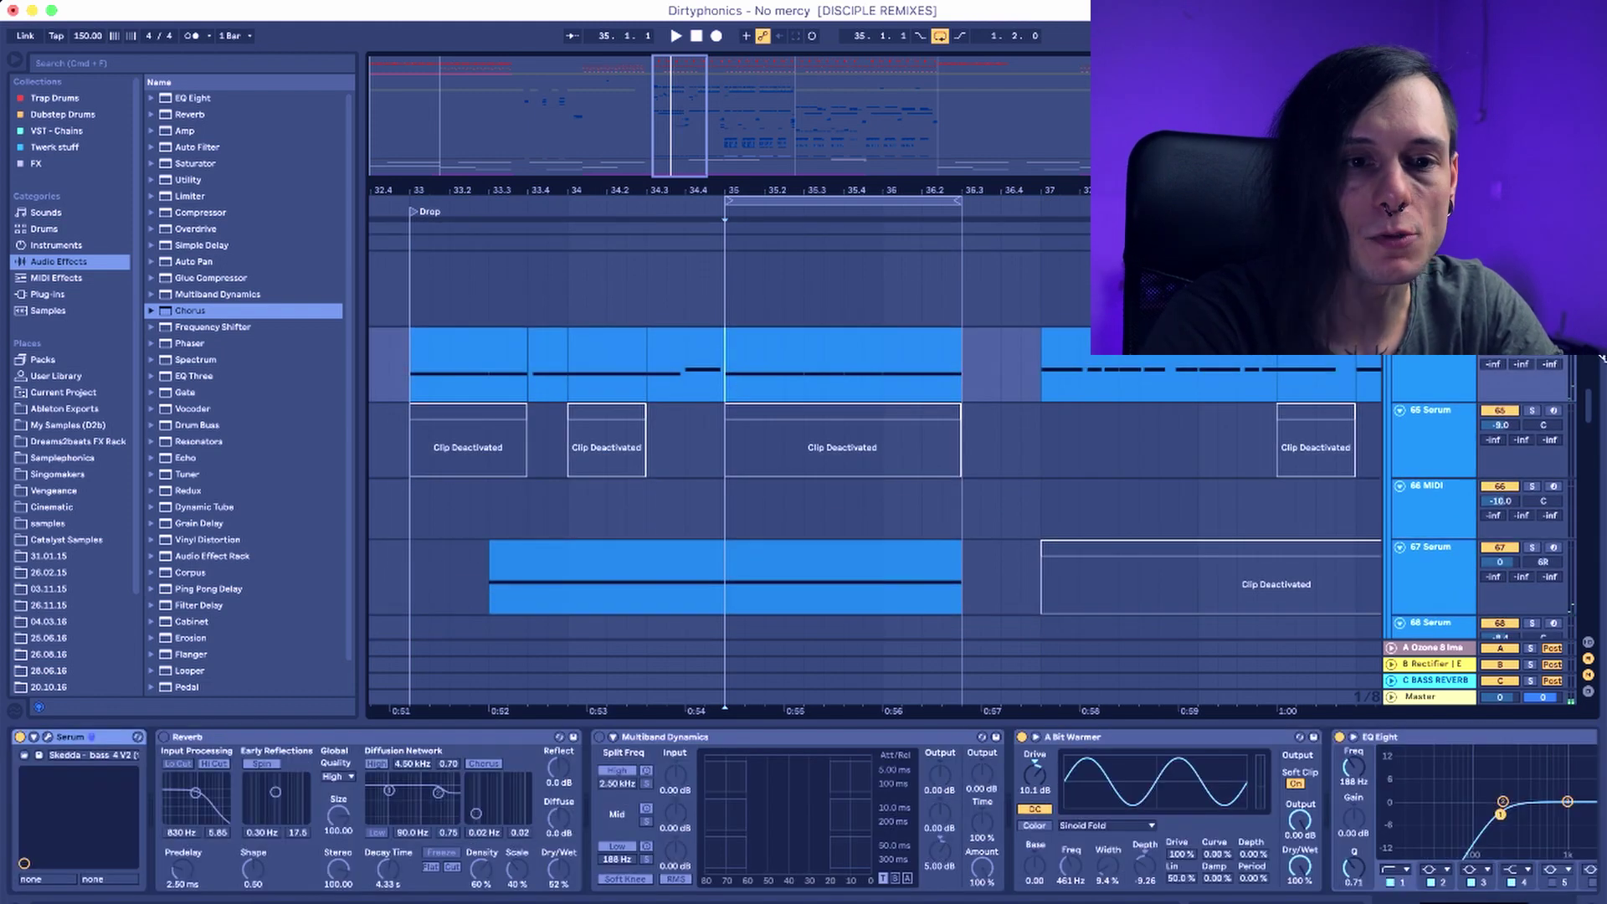
pyautogui.press('space')
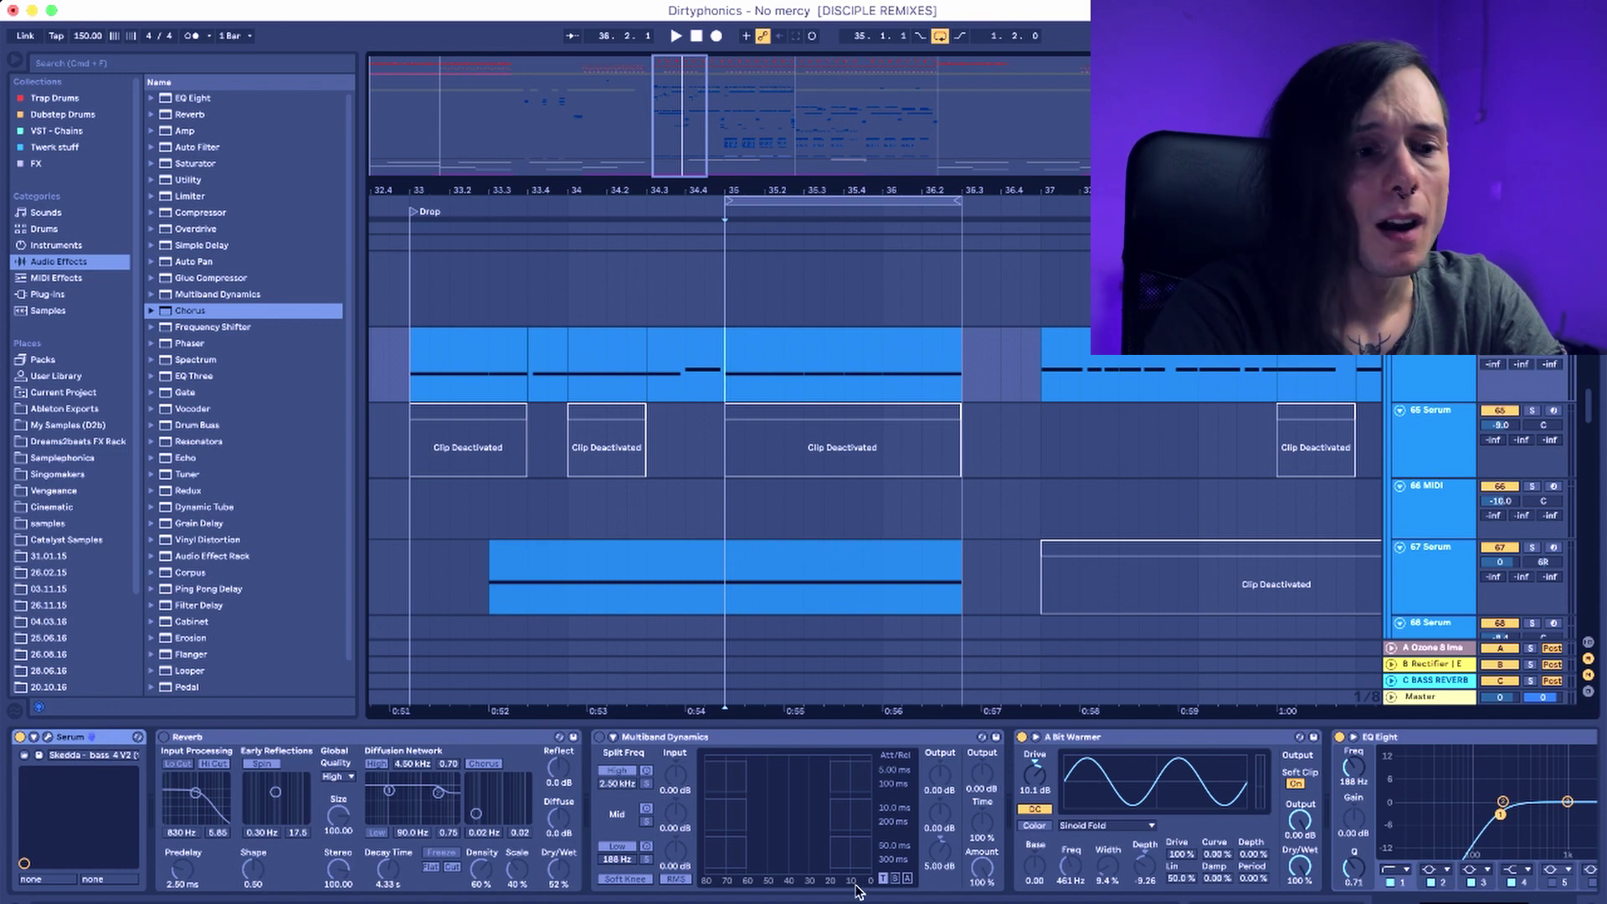
# Inspect the two EQ Eight devices ending the 64 Serum chain and replay the loop from bar 35
pyautogui.hscroll(-1, 879, 804)
pyautogui.hscroll(10, 879, 804)
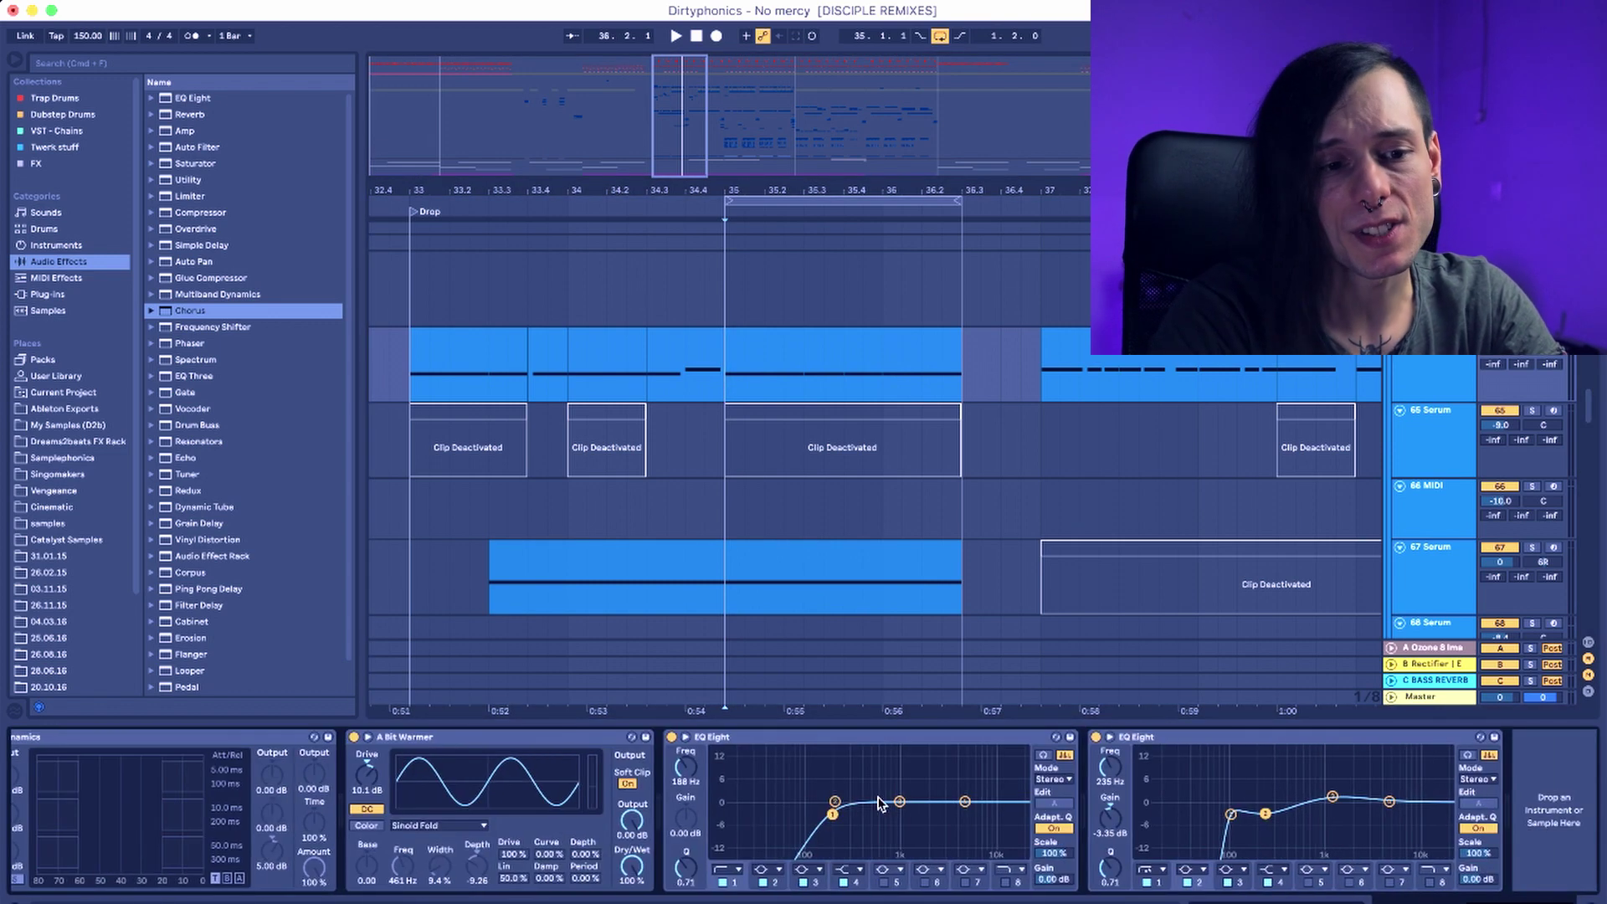
pyautogui.click(723, 364)
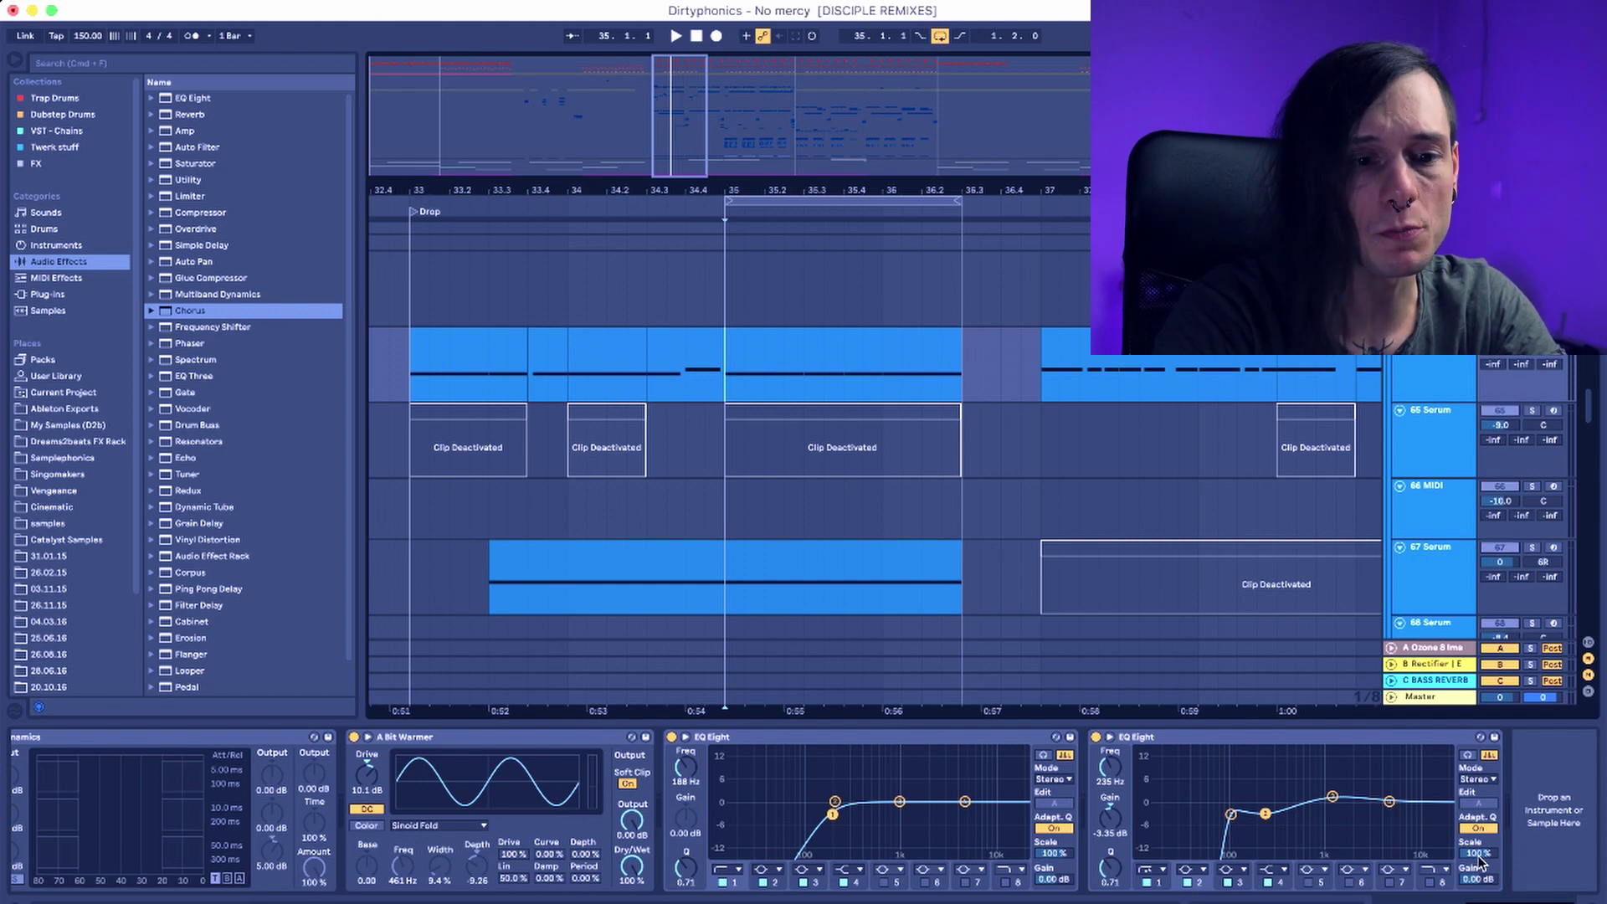
pyautogui.press('space')
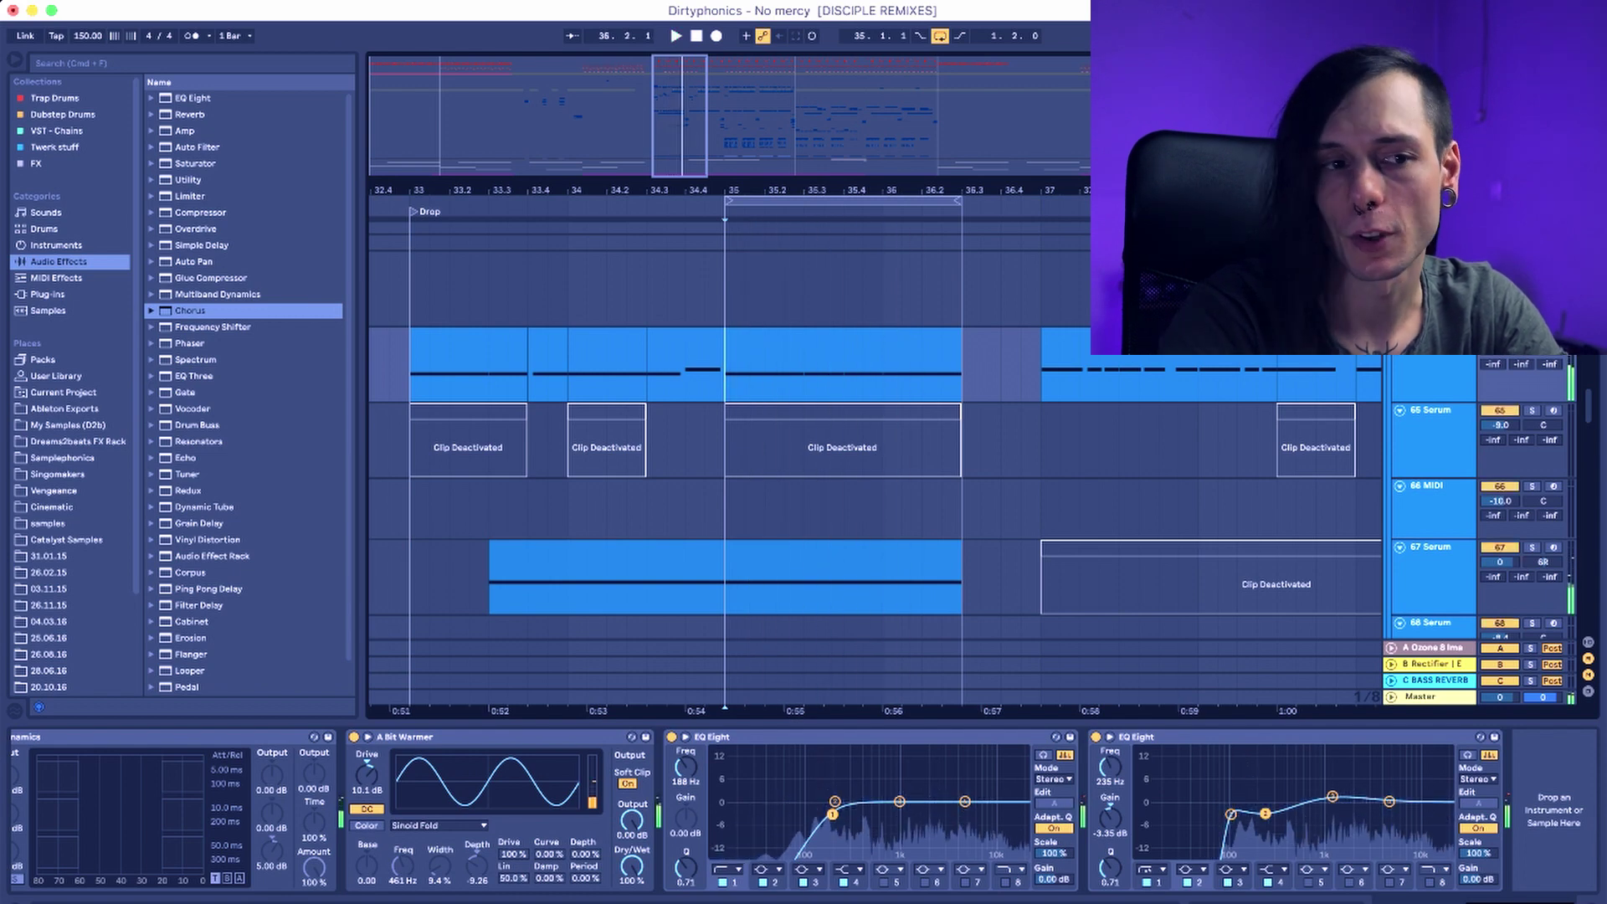
# Find the 37 Serum clips above the original bass stem around bar 35
pyautogui.scroll(10, 1521, 358)
pyautogui.hscroll(-2, 1521, 358)
pyautogui.scroll(-3, 1130, 405)
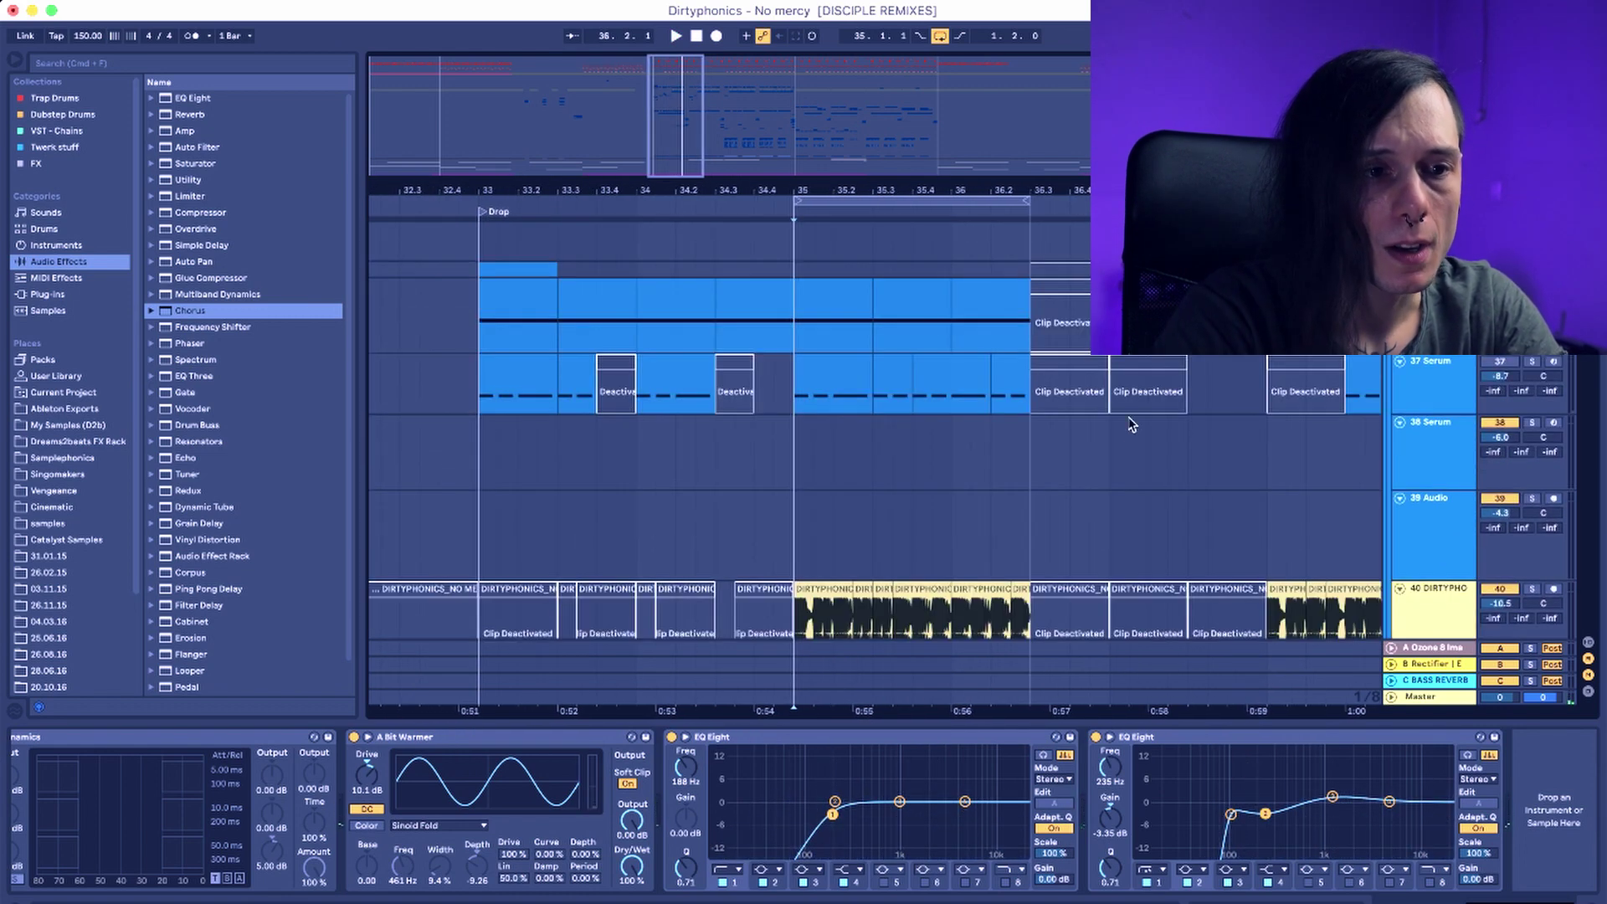